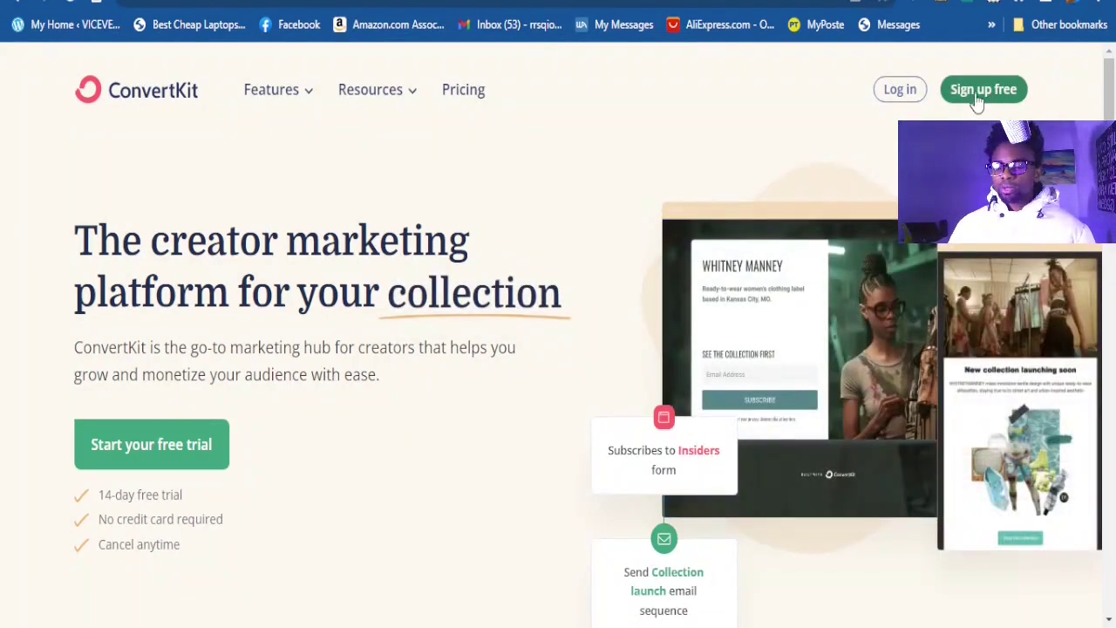
- Open the free account sign-up form from the ConvertKit home page
left_click(977, 96)
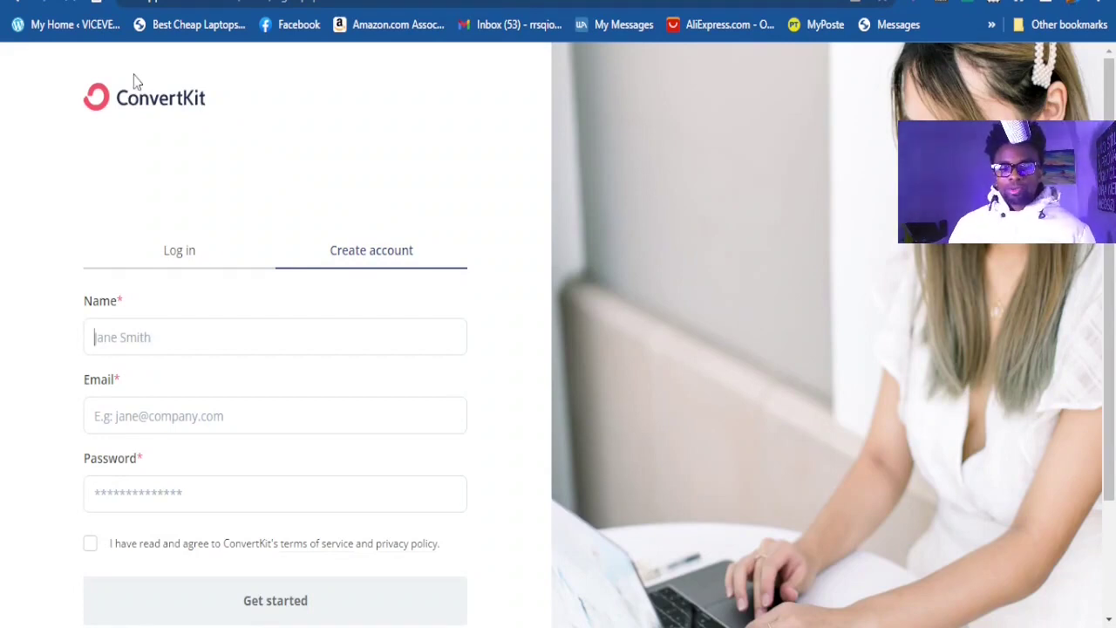
scroll(290, 320, "down", 1)
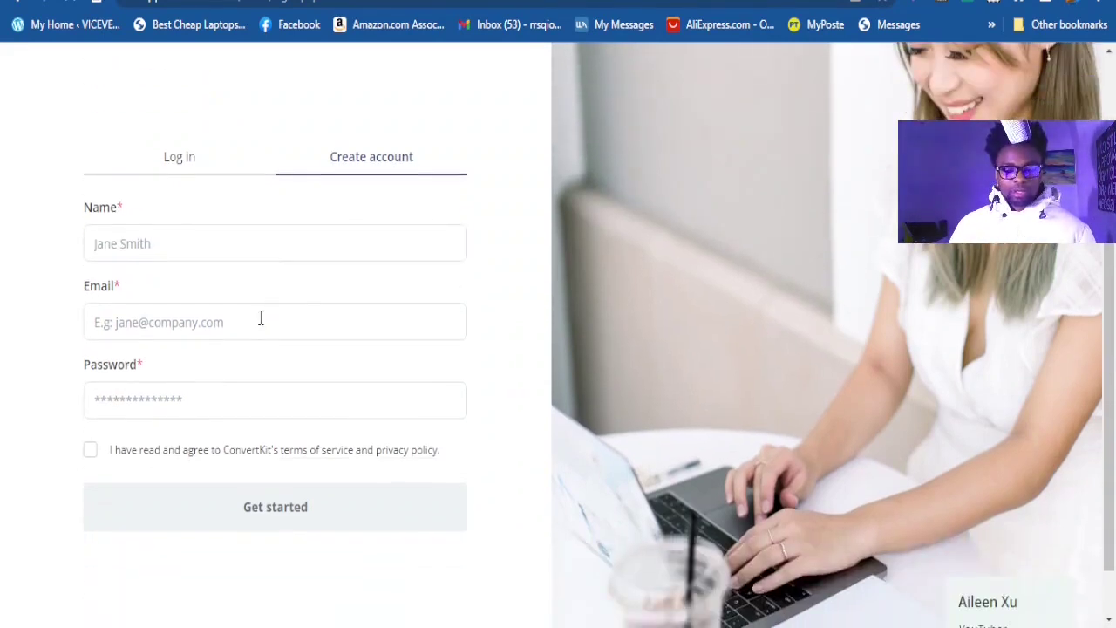
scroll(261, 319, "up", 1)
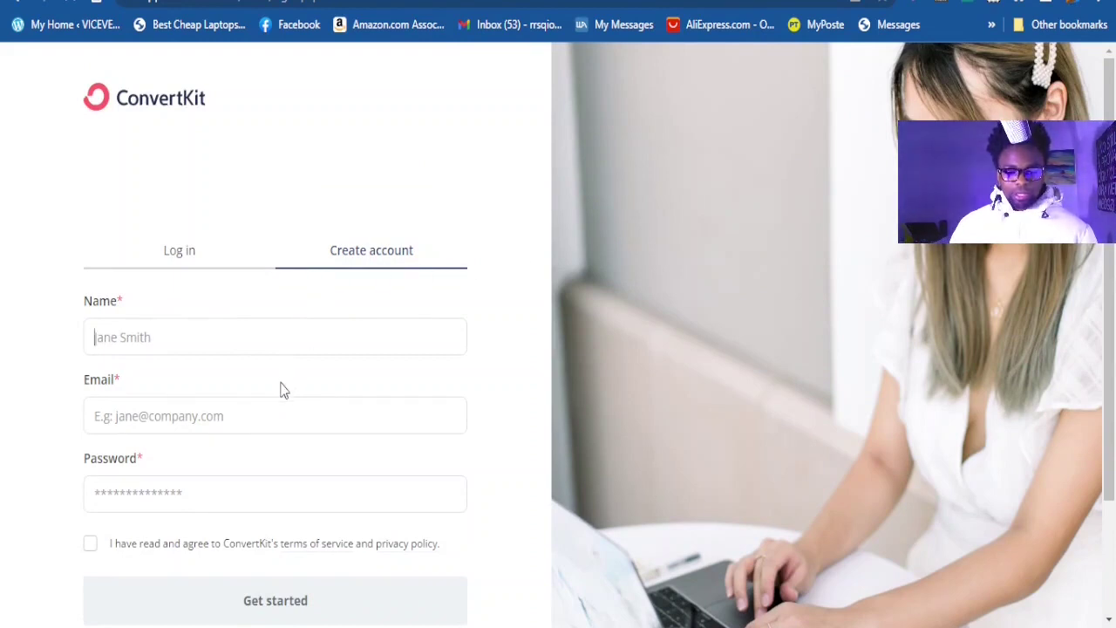
scroll(279, 386, "down", 1)
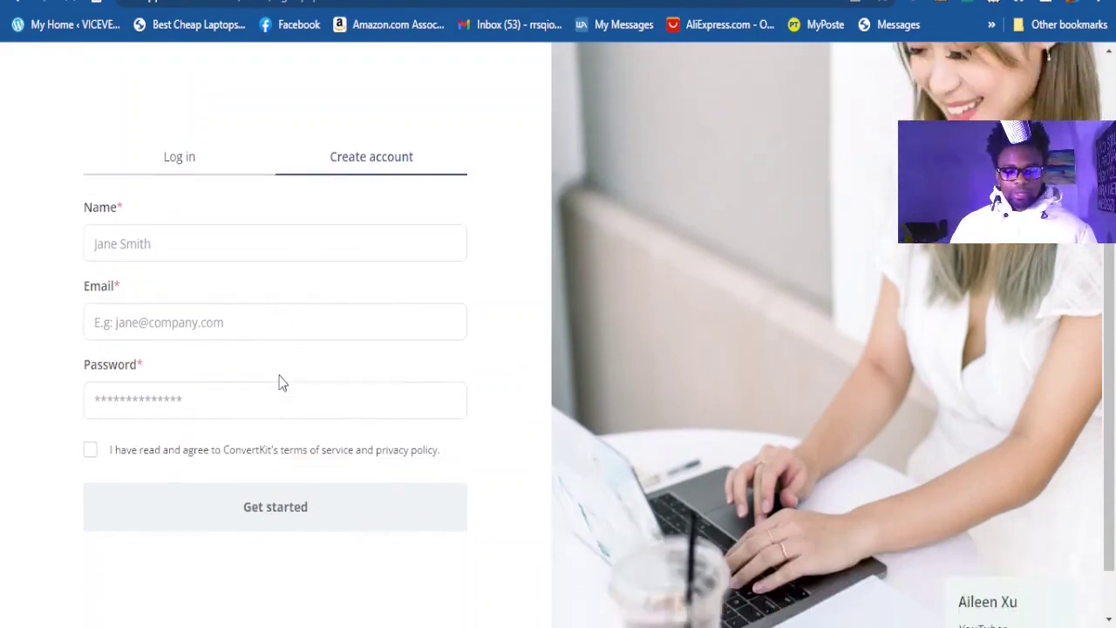
scroll(279, 384, "up", 1)
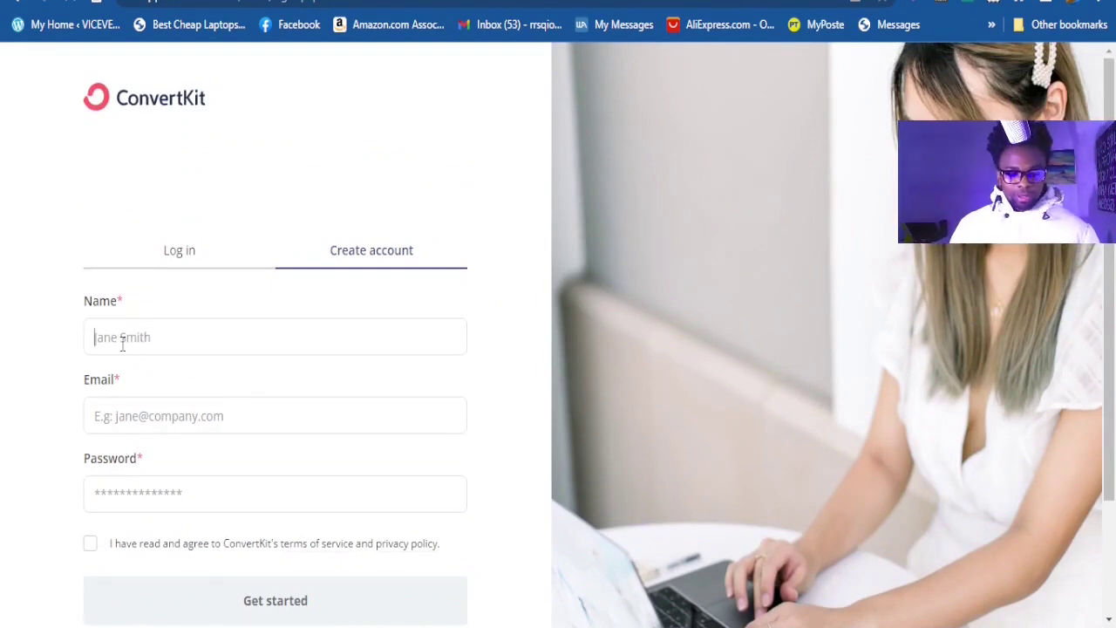
- Fill in the name, email and account password, accept the terms of service and privacy policy, and submit the sign-up
type("MIKE")
scroll(410, 399, "down", 2)
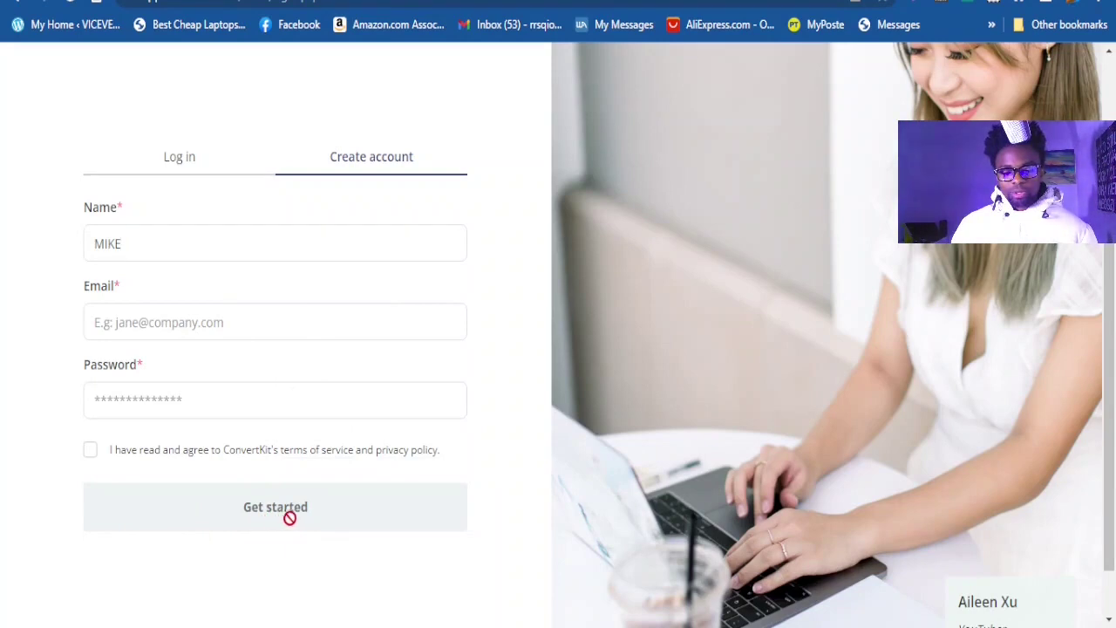
scroll(225, 358, "up", 2)
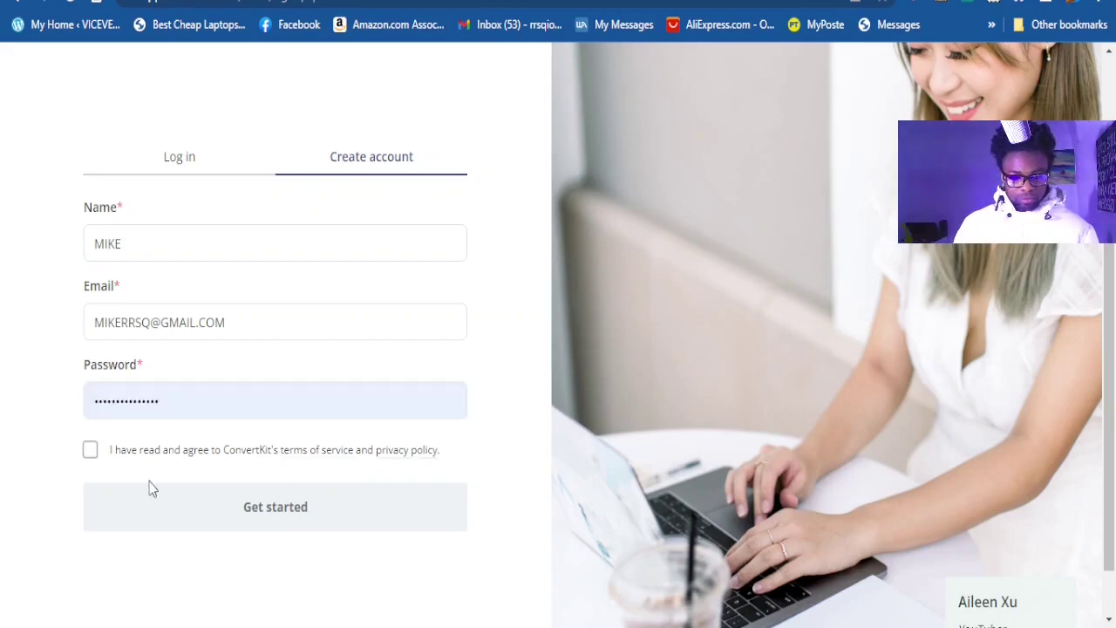
left_click(90, 450)
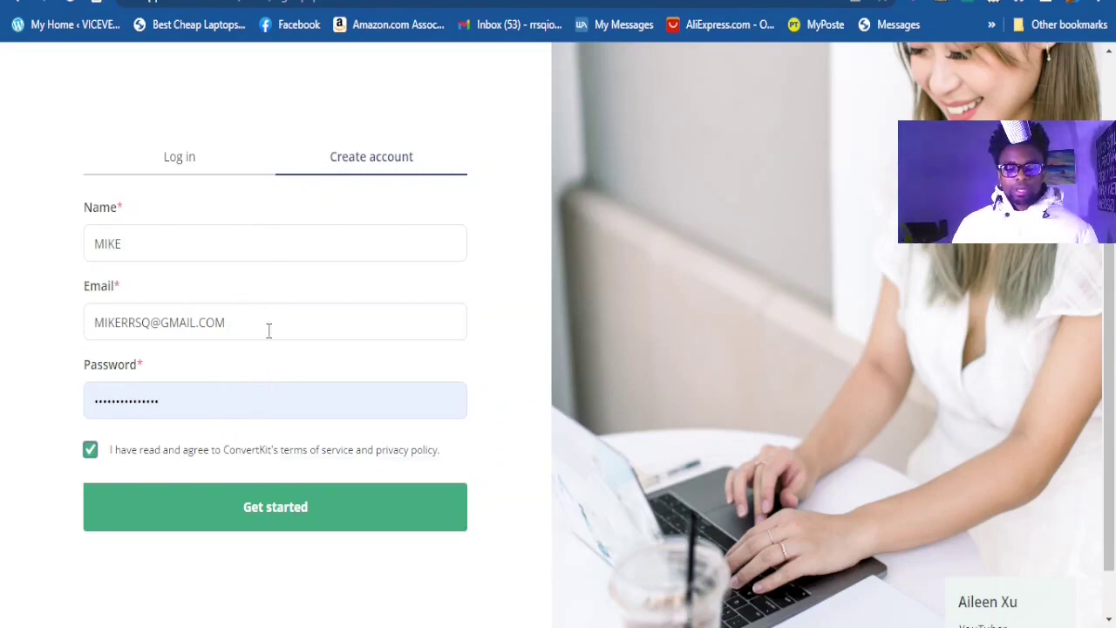
left_click(274, 515)
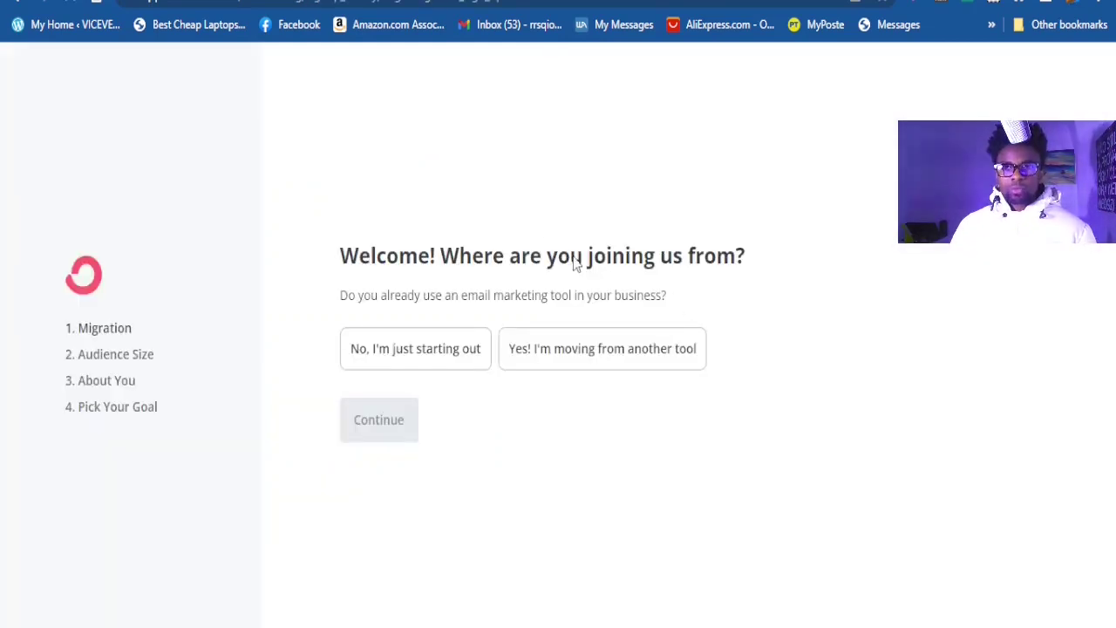
- Answer the onboarding questions with "No, I'm just starting out" and an audience size of 1 to 1,000
left_click(422, 359)
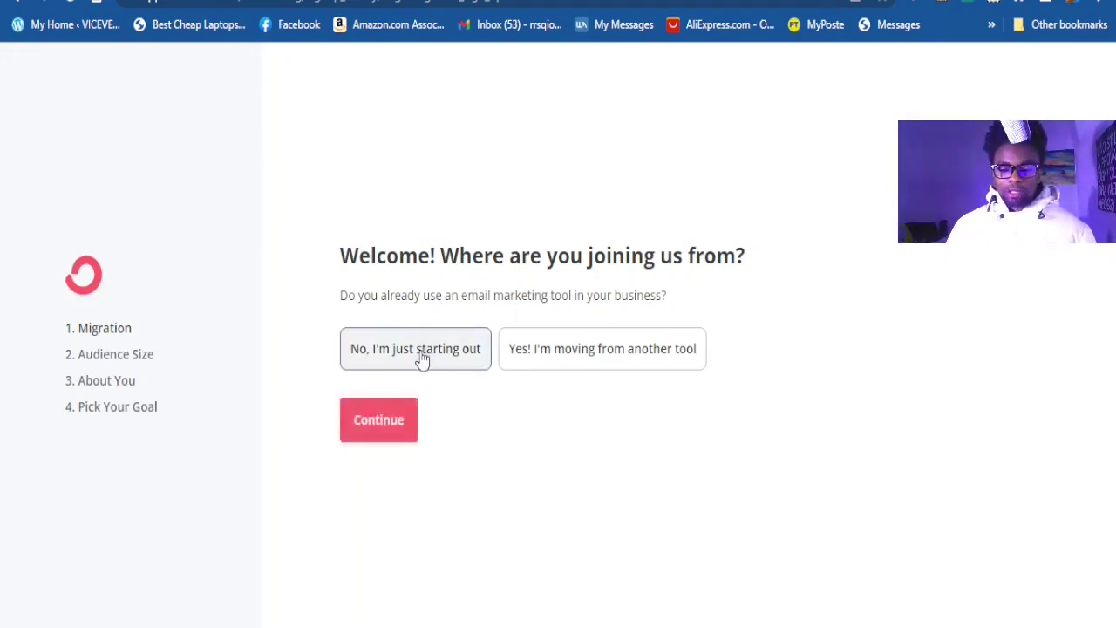
left_click(375, 427)
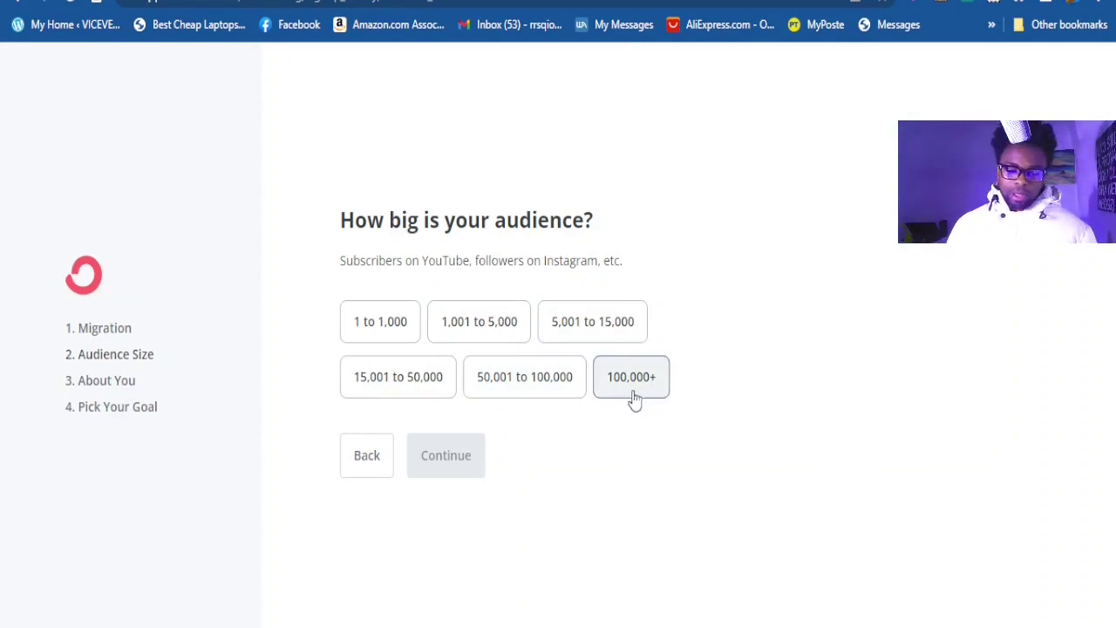
left_click(373, 333)
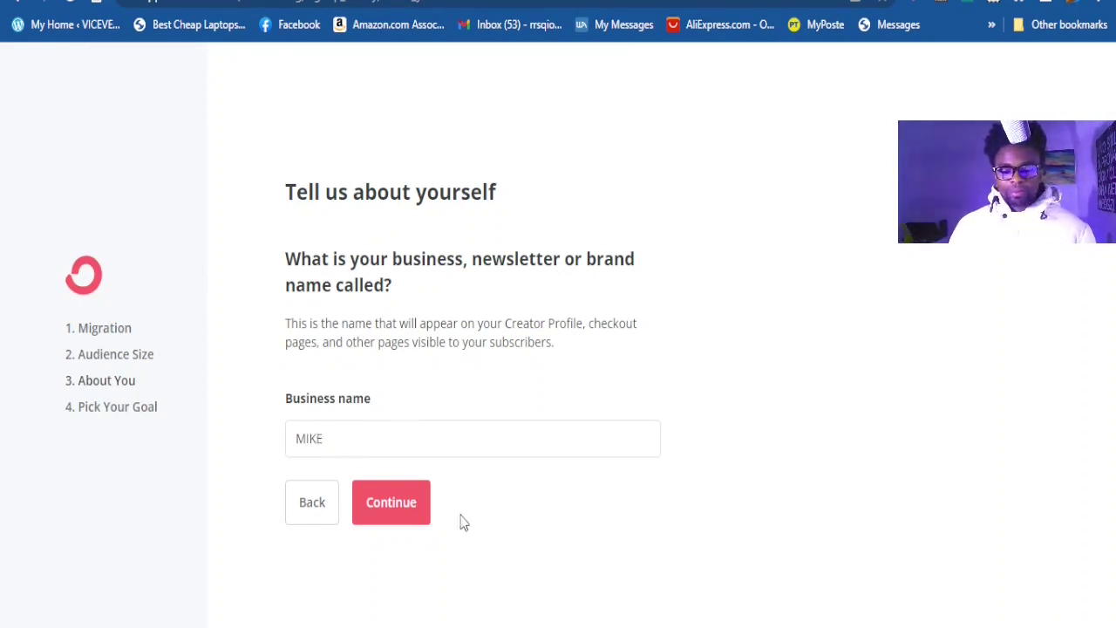
- Complete the About You section with the prefilled business name and domain, choosing Marketer as the creator type
left_click(388, 515)
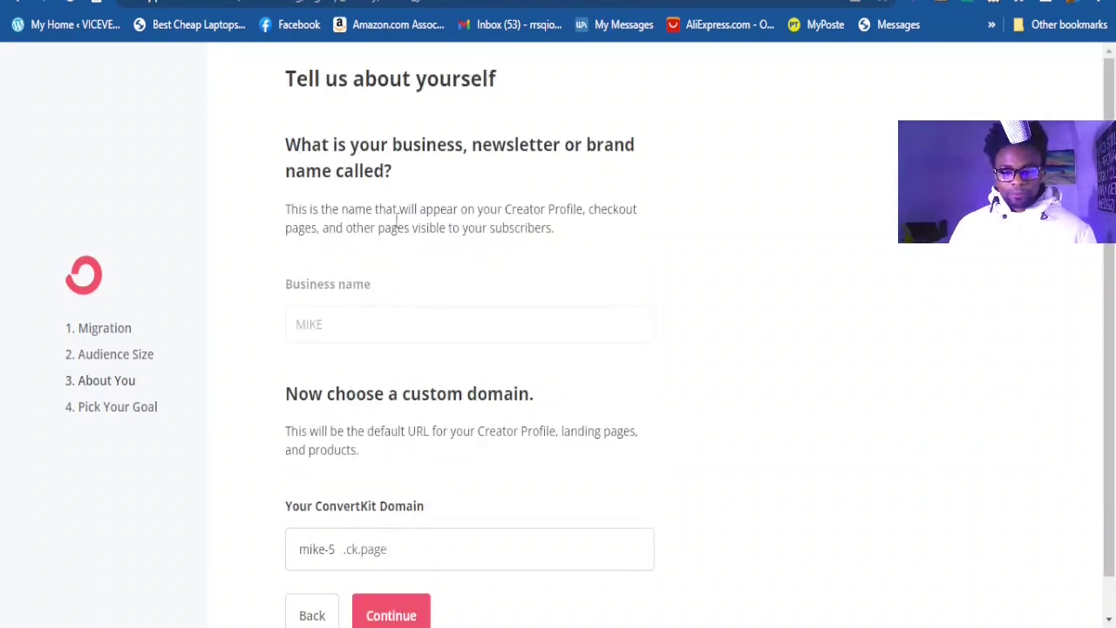
scroll(353, 383, "down", 1)
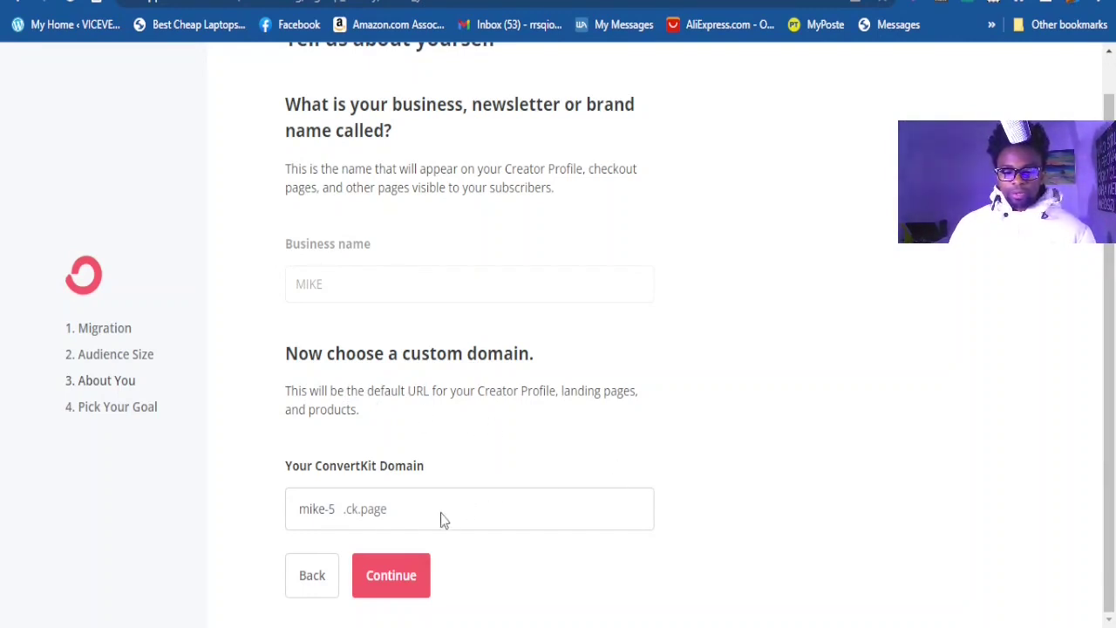
left_click(398, 582)
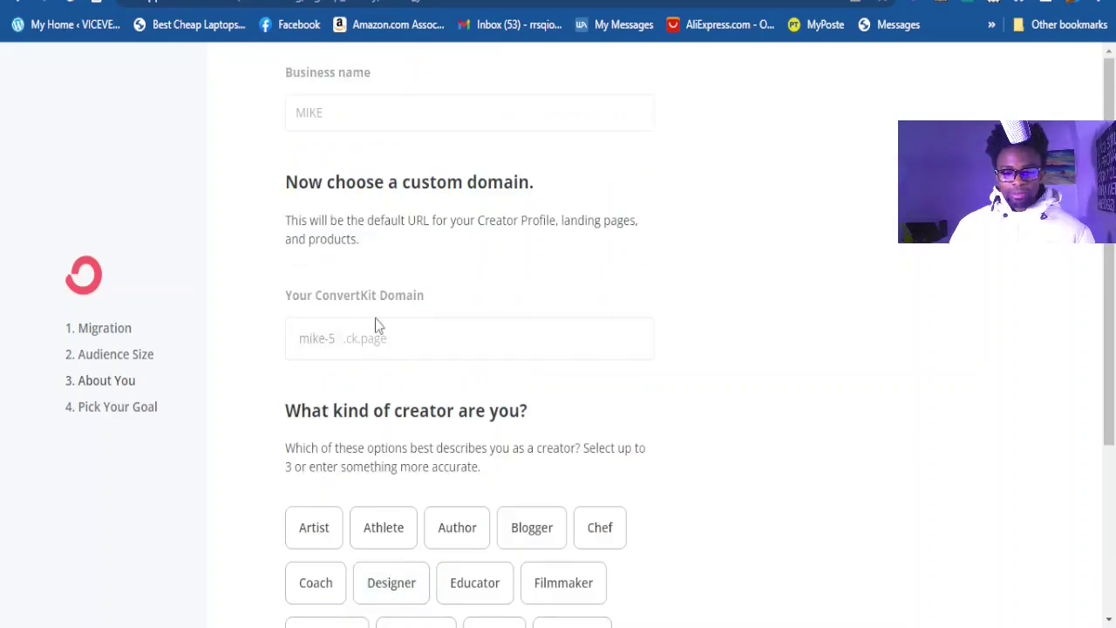
scroll(377, 286, "down", 3)
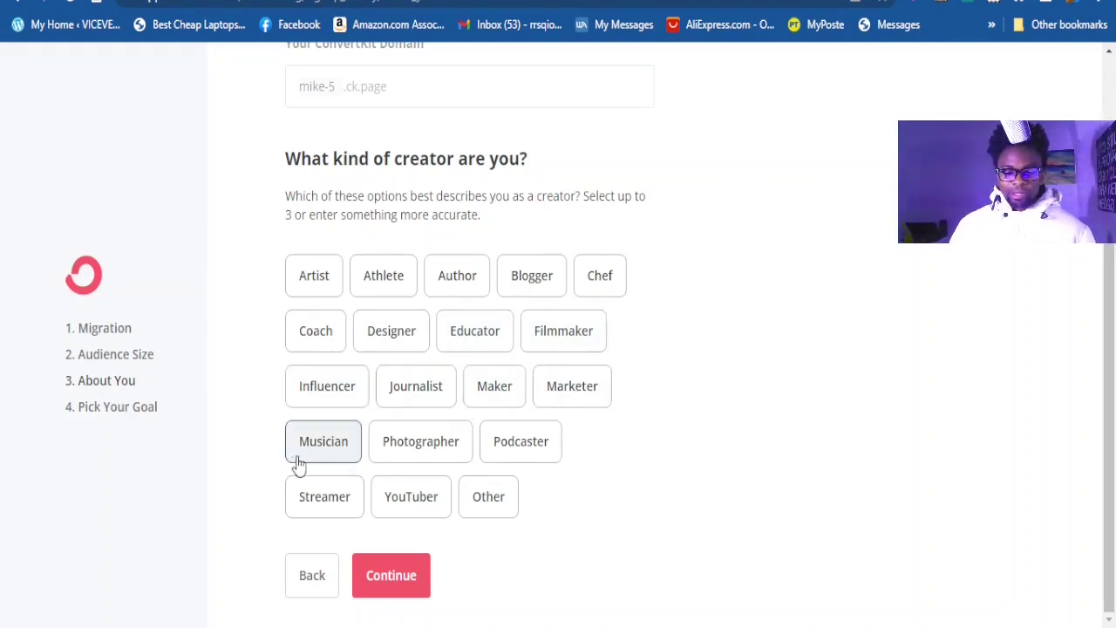
left_click(571, 392)
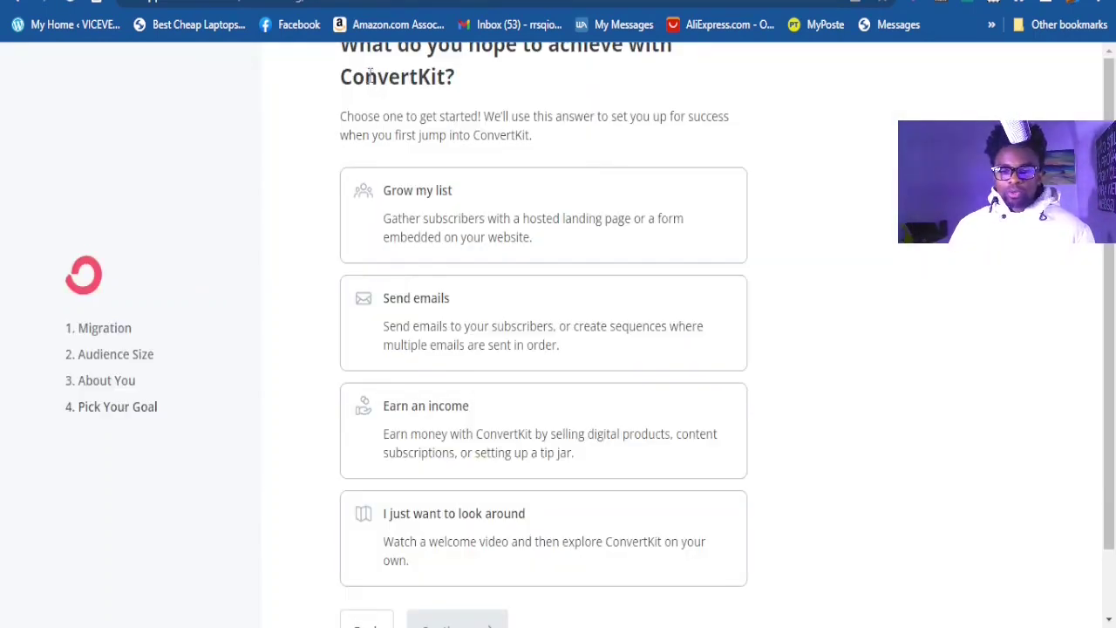
- Choose "Grow my list" as the goal and finish the onboarding
scroll(590, 335, "down", 1)
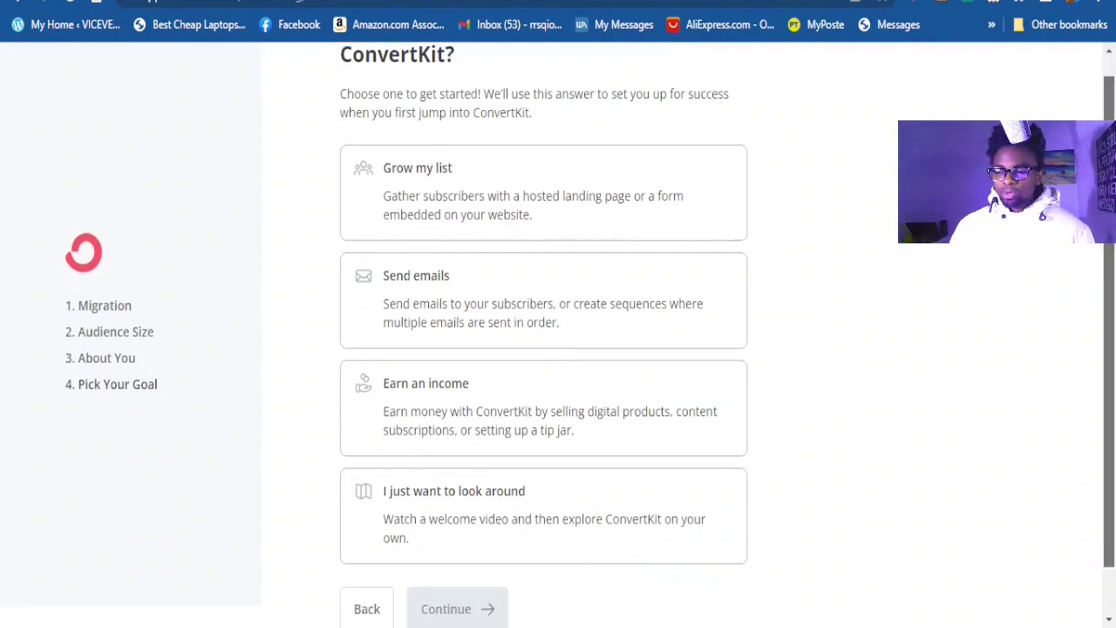
scroll(591, 335, "up", 1)
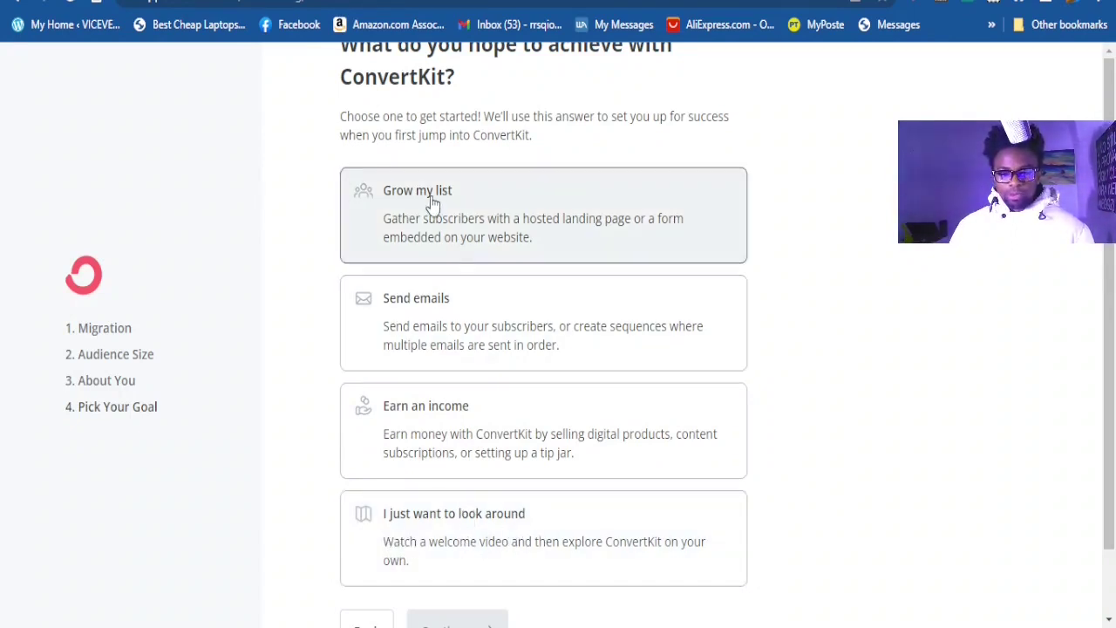
left_click(427, 190)
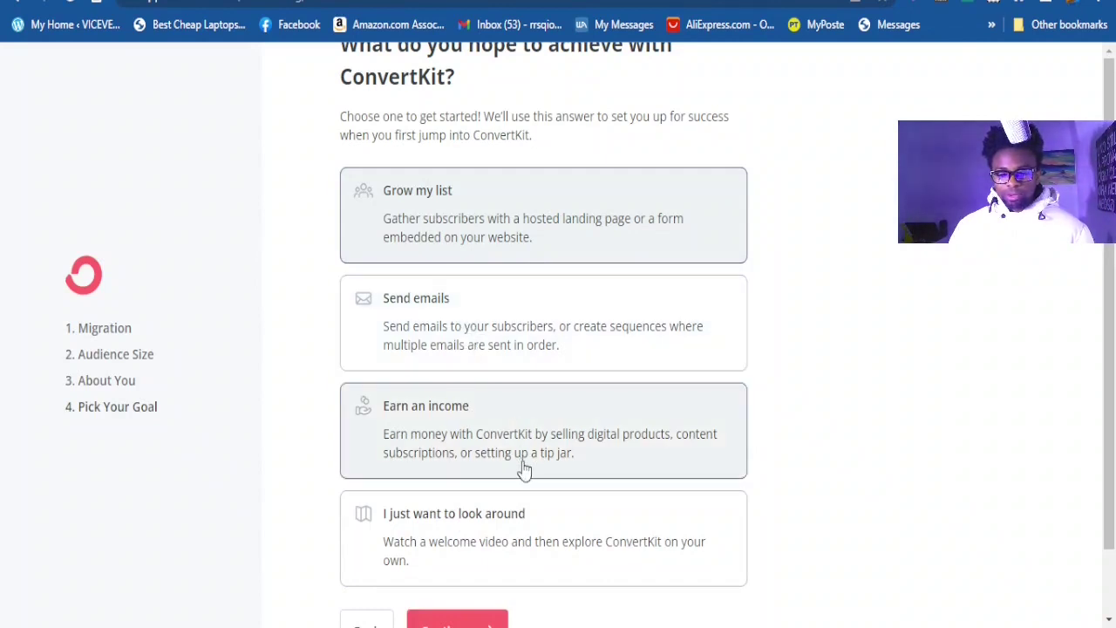
scroll(521, 463, "down", 1)
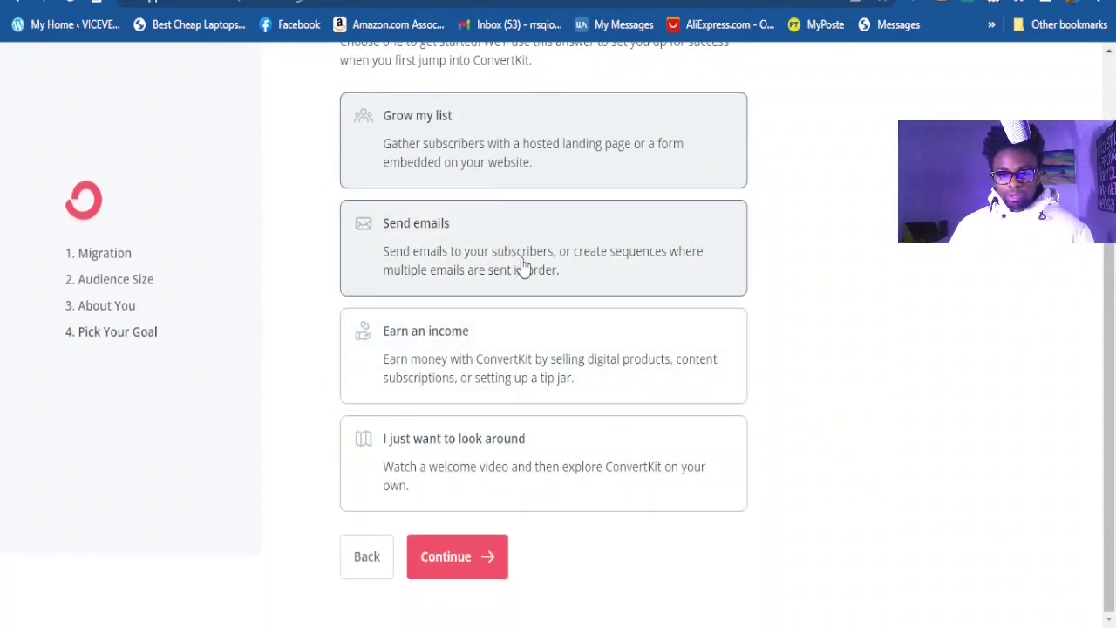
left_click(446, 561)
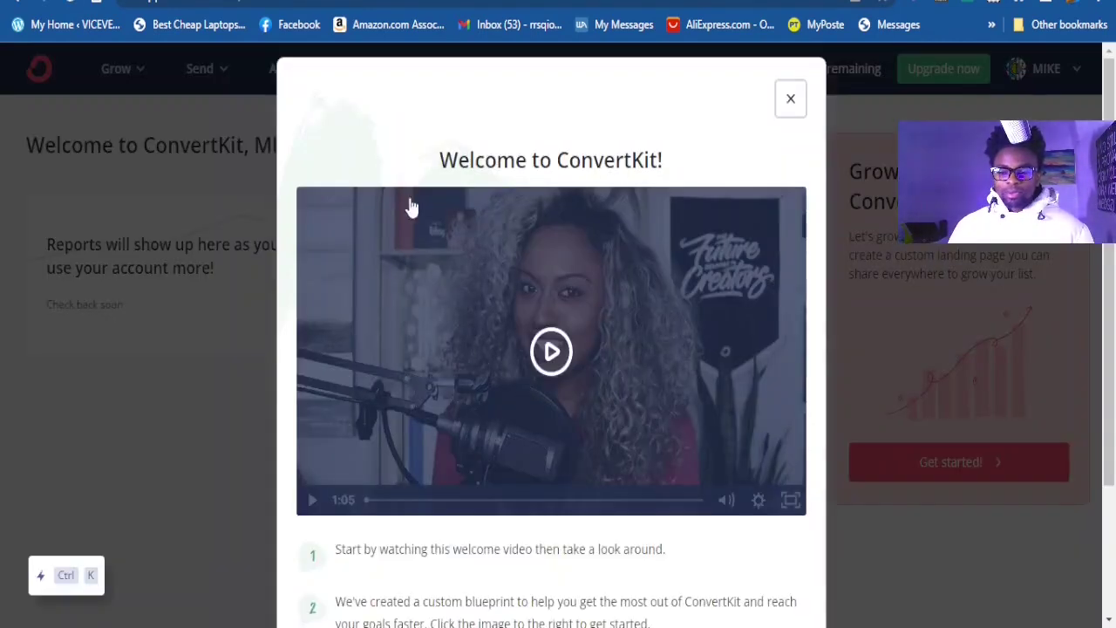
- Dismiss the welcome video window and open the Landing Pages & Forms page
left_click(790, 99)
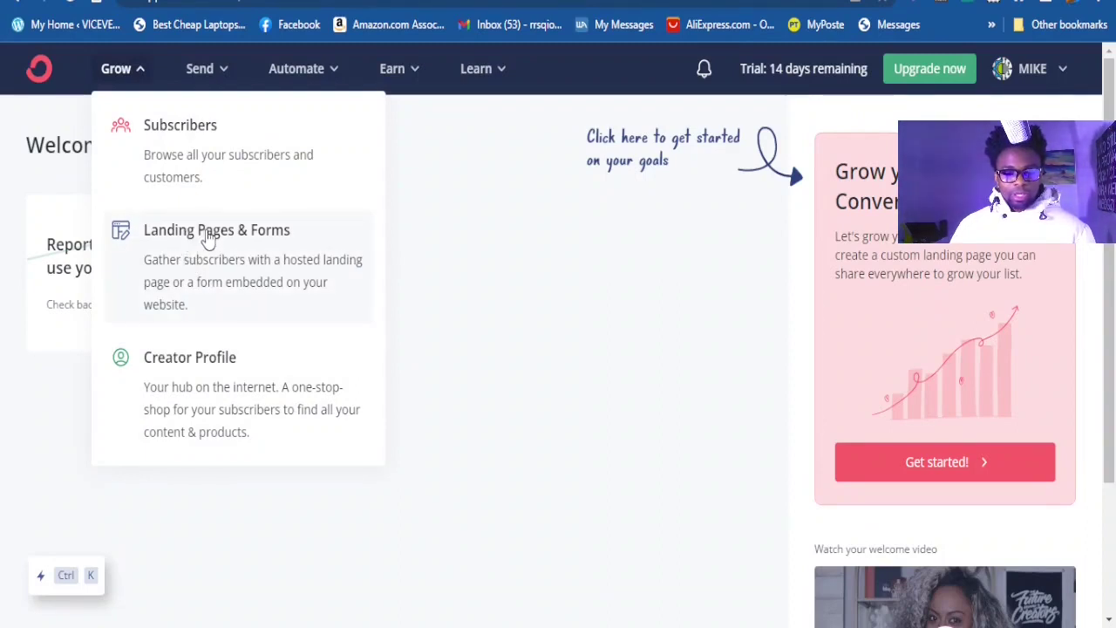
left_click(207, 240)
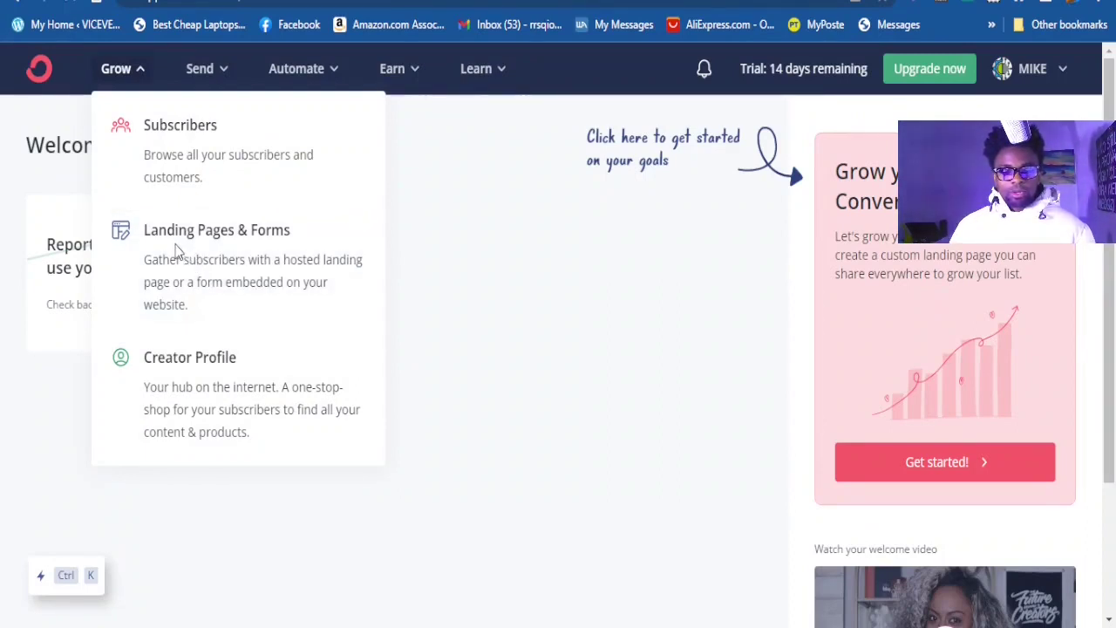
left_click(276, 243)
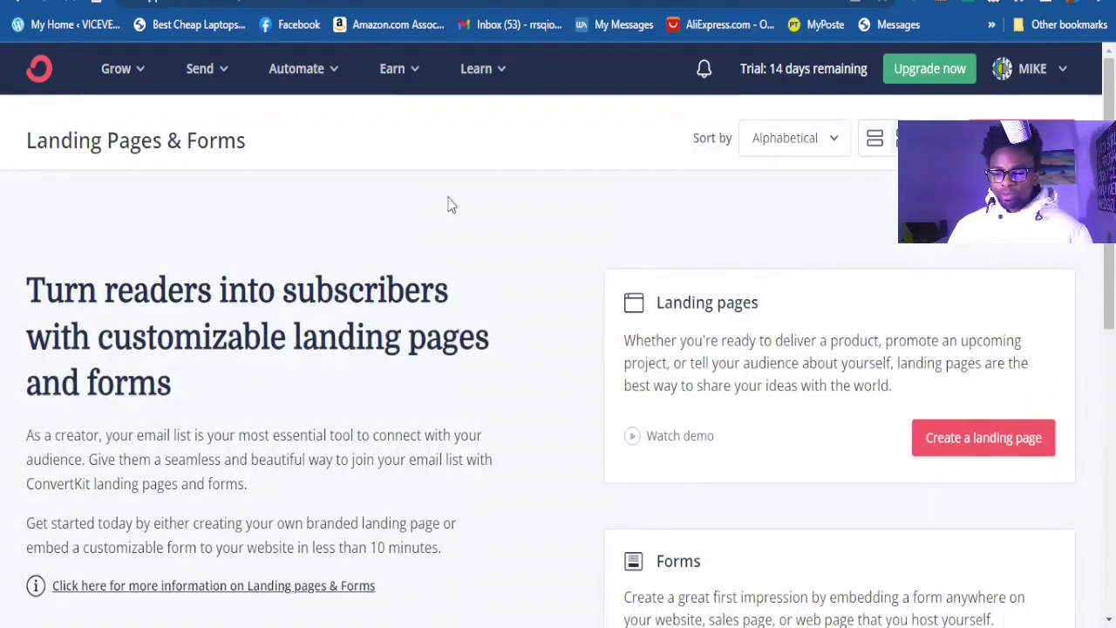
- Start creating a new form with the Inline display format
scroll(482, 356, "down", 1)
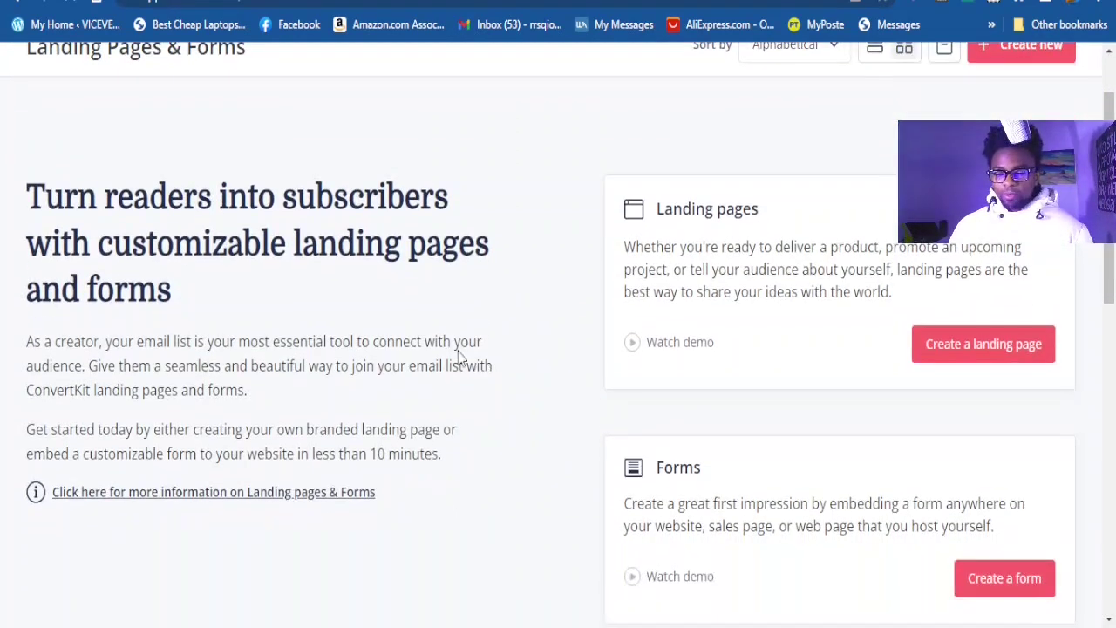
scroll(709, 410, "down", 2)
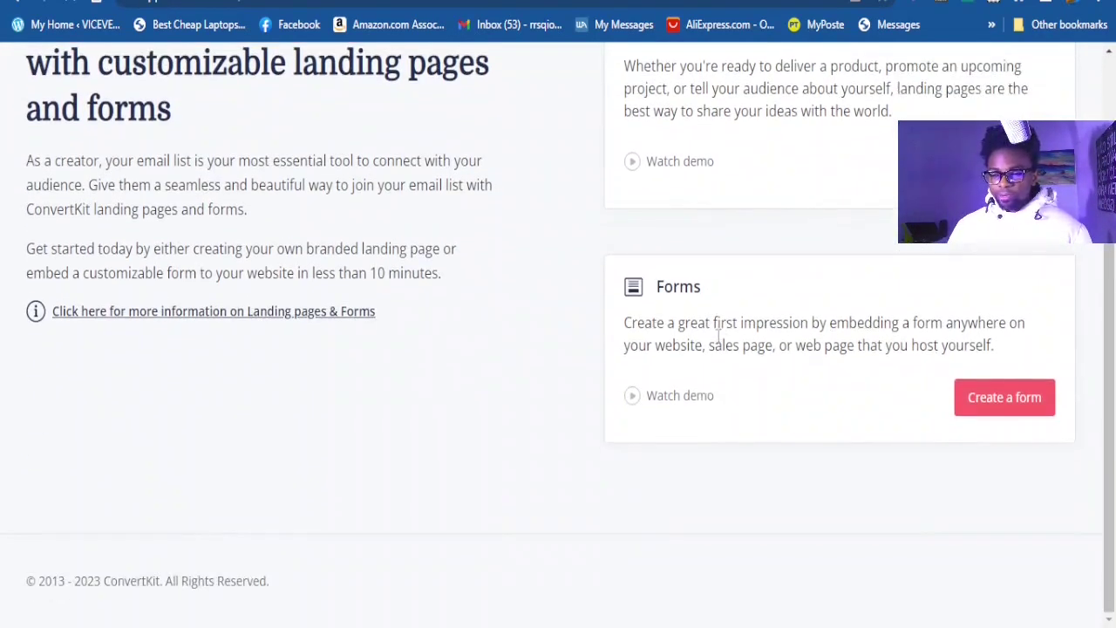
scroll(718, 336, "up", 2)
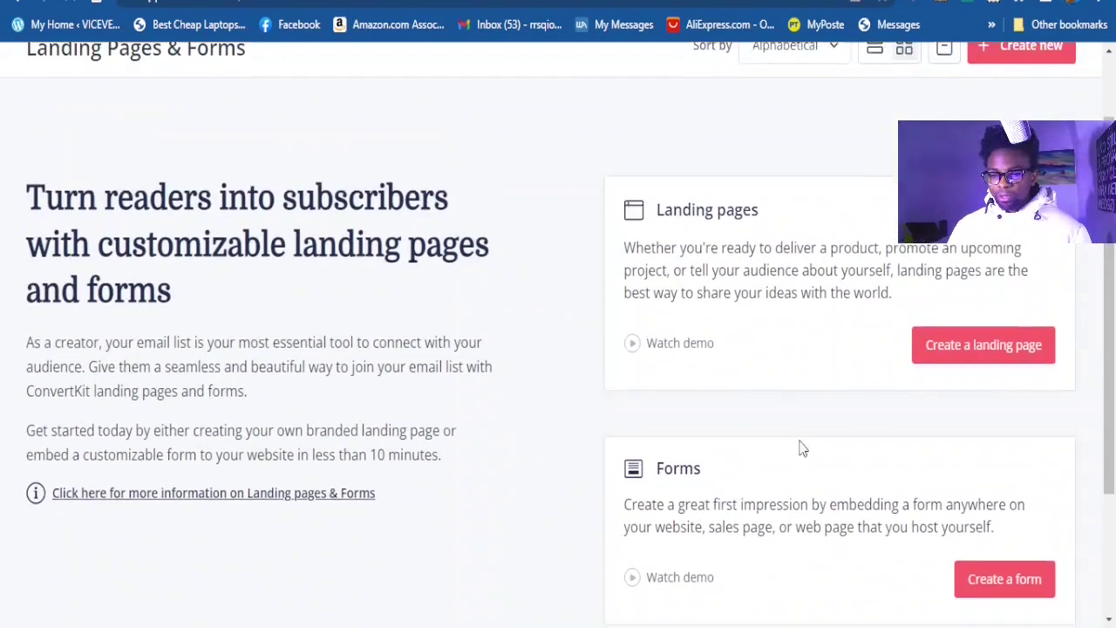
scroll(802, 448, "down", 1)
scroll(912, 289, "up", 1)
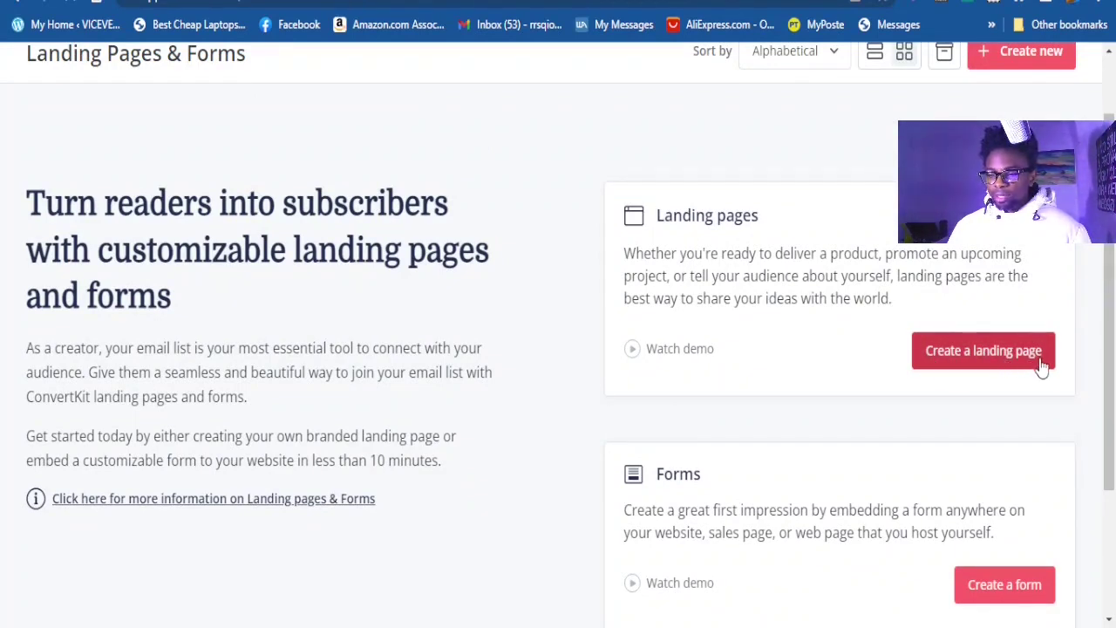
scroll(864, 374, "down", 2)
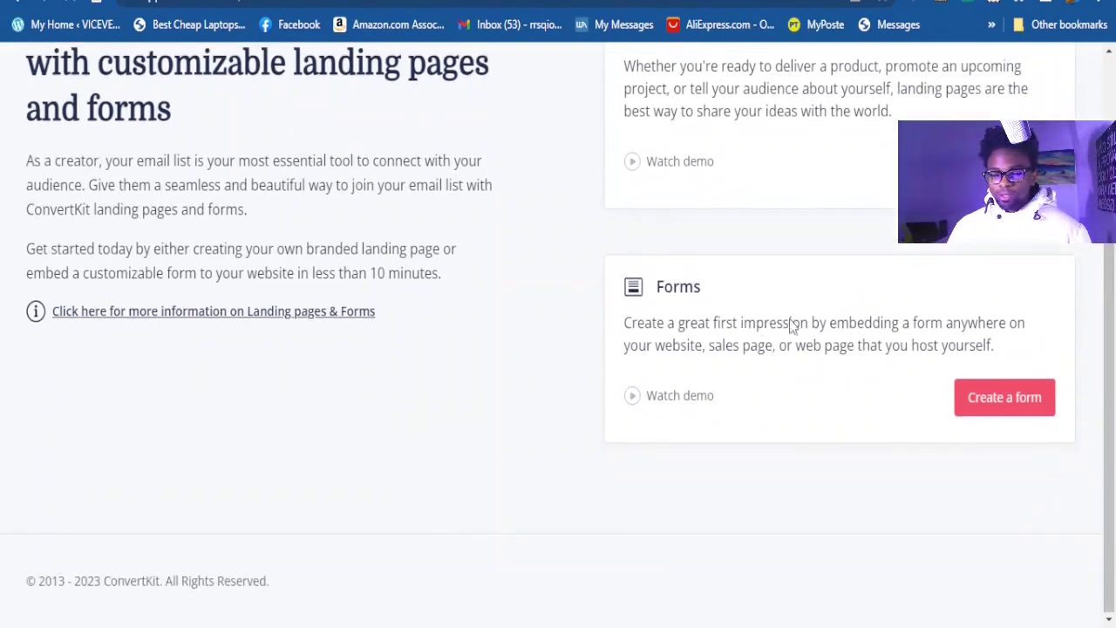
scroll(872, 294, "up", 1)
scroll(955, 408, "down", 1)
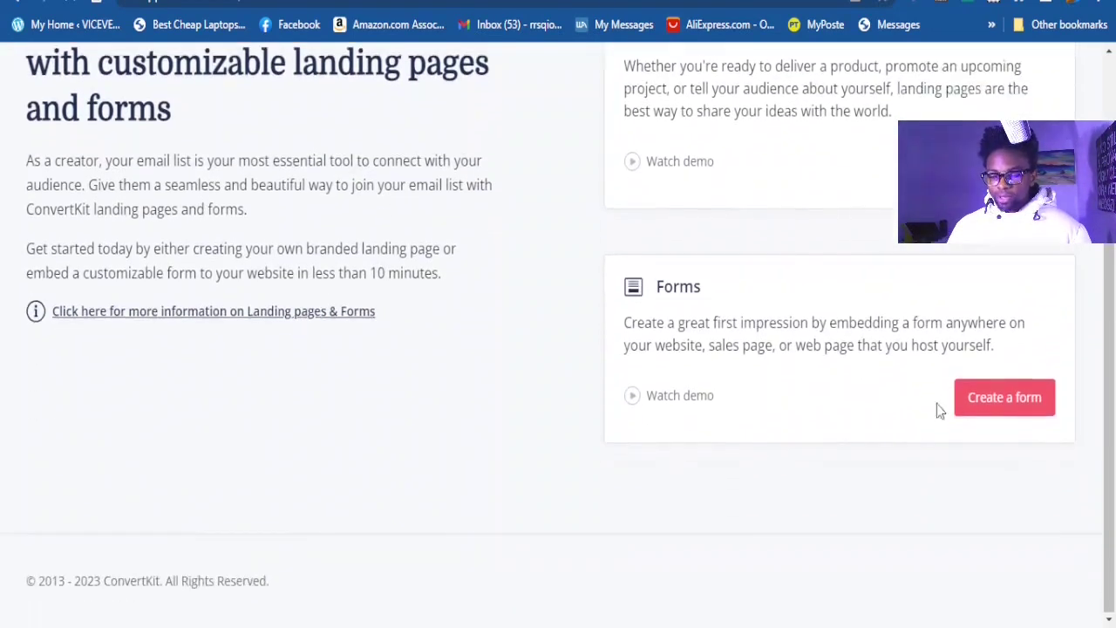
left_click(999, 404)
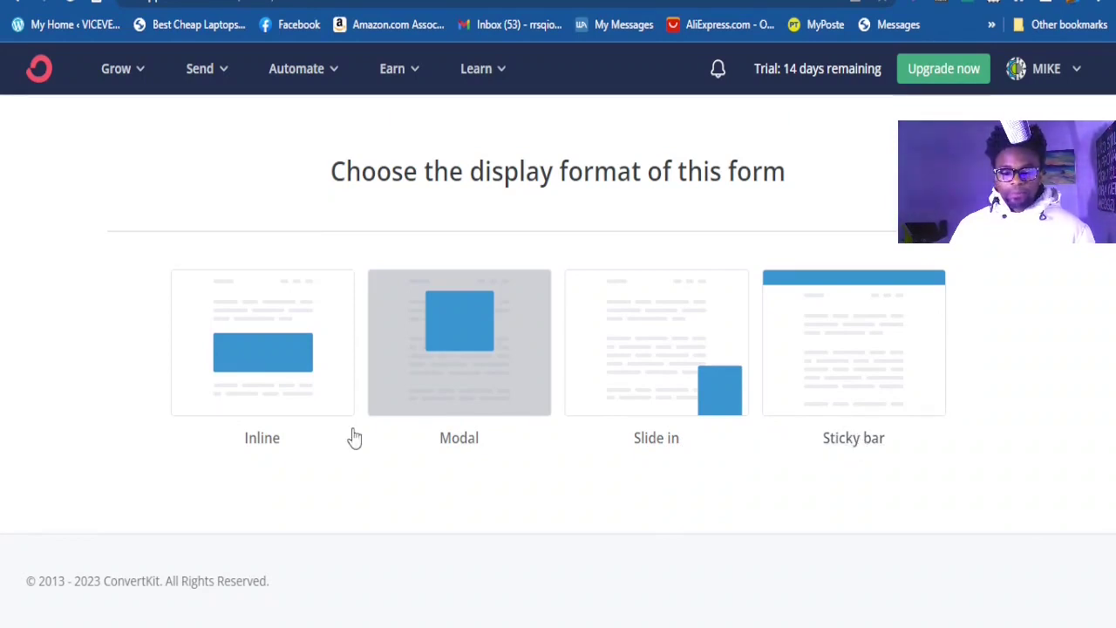
left_click(264, 442)
- Look through the inline form templates and choose the Charlotte template
scroll(370, 418, "up", 2)
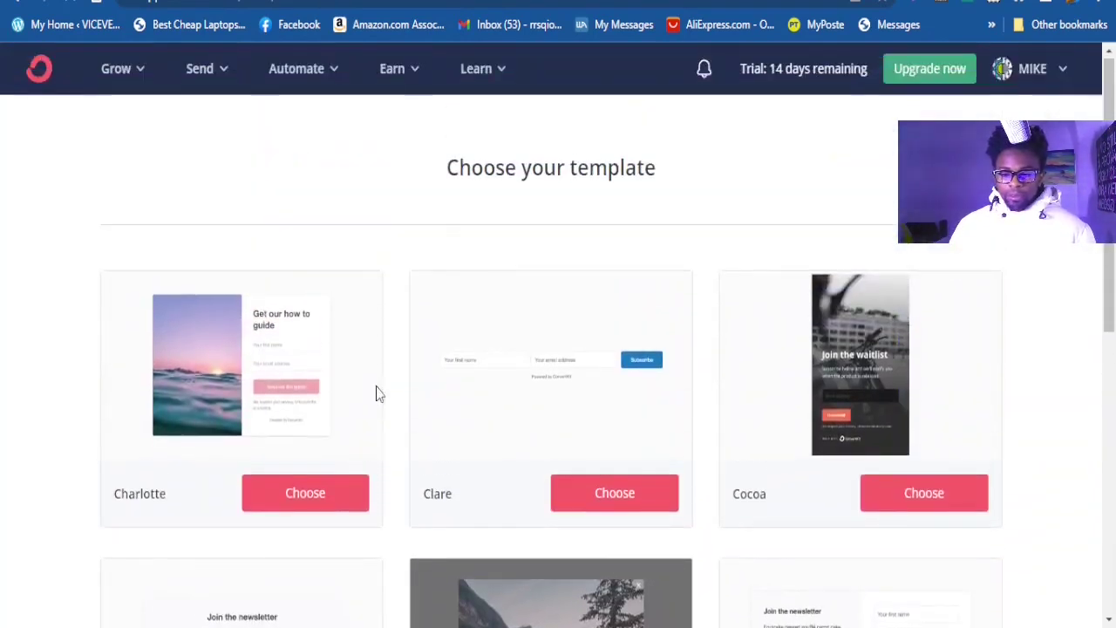
scroll(378, 384, "down", 1)
scroll(378, 379, "up", 1)
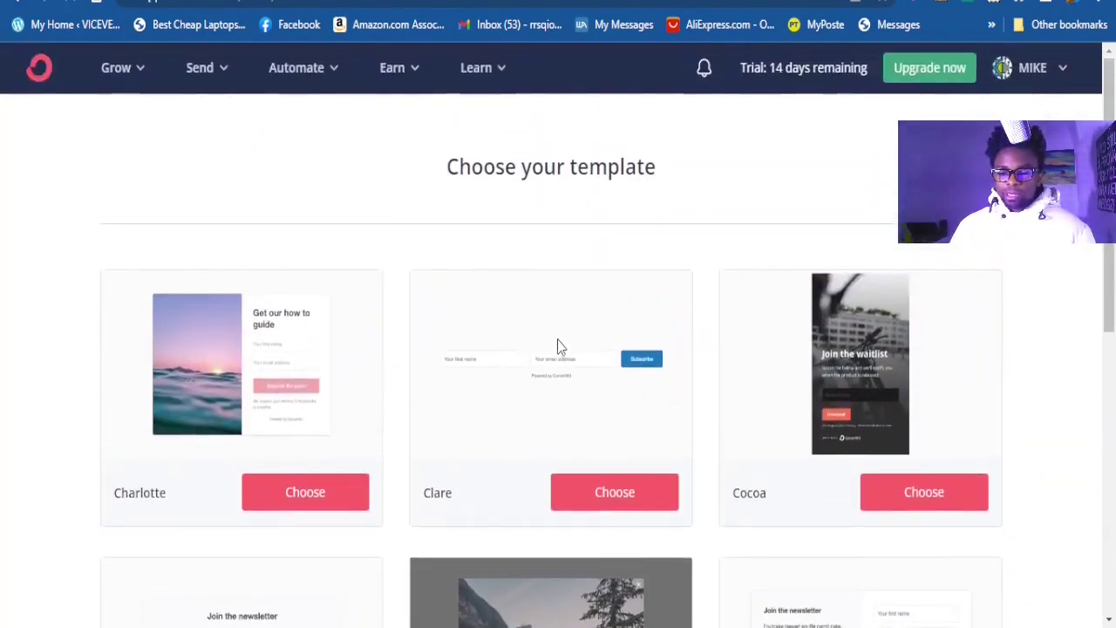
scroll(627, 351, "down", 1)
scroll(595, 364, "down", 2)
scroll(596, 364, "up", 3)
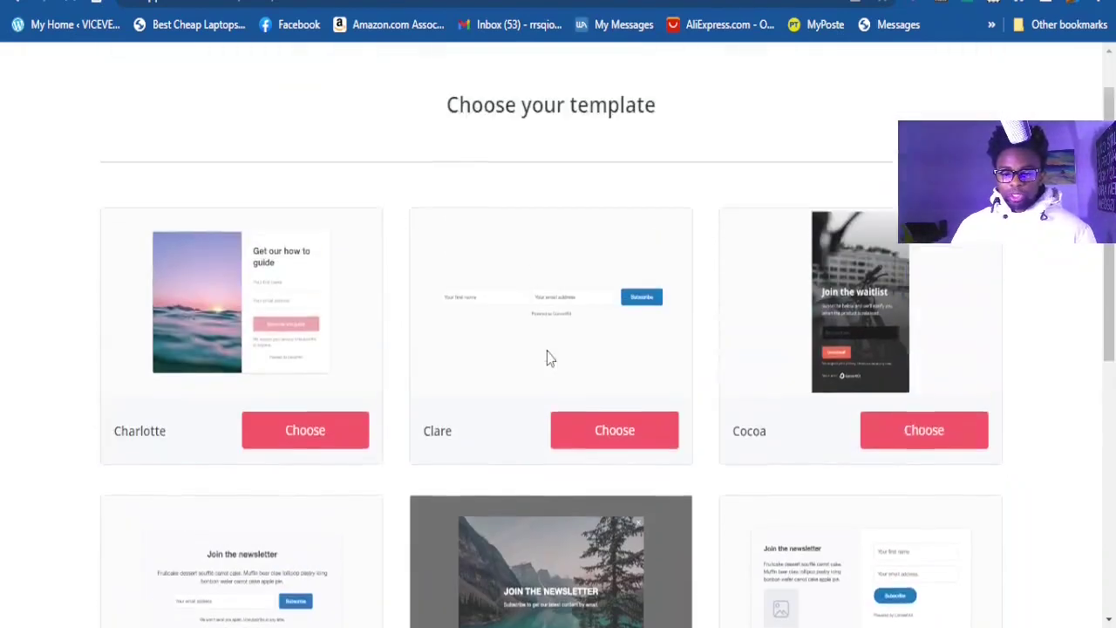
scroll(806, 279, "down", 1)
scroll(807, 279, "down", 3)
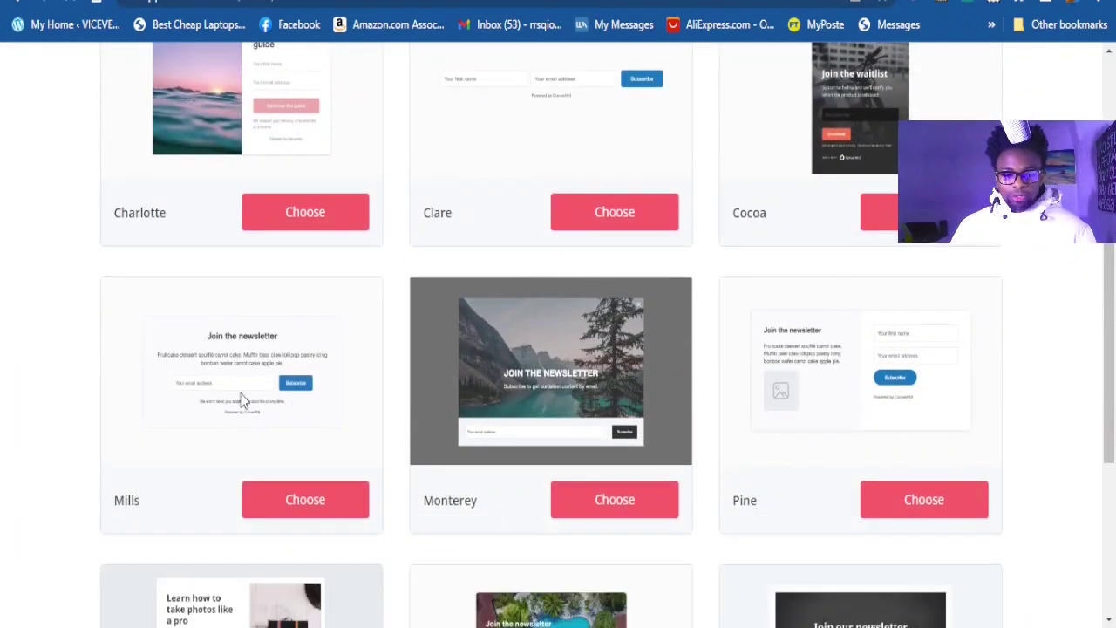
scroll(244, 396, "down", 3)
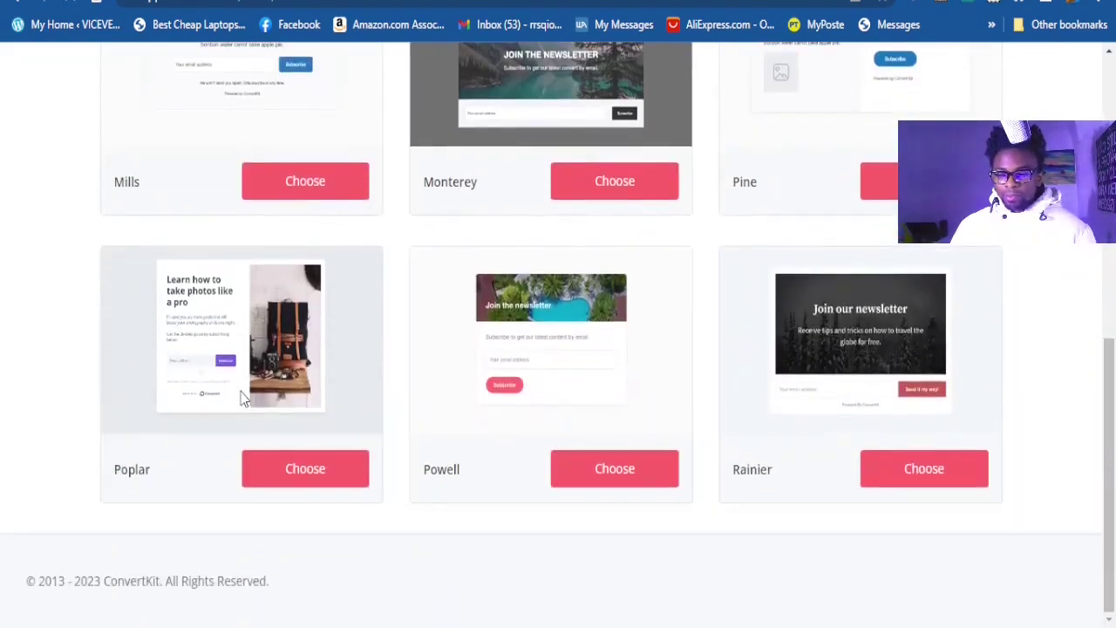
scroll(893, 409, "up", 5)
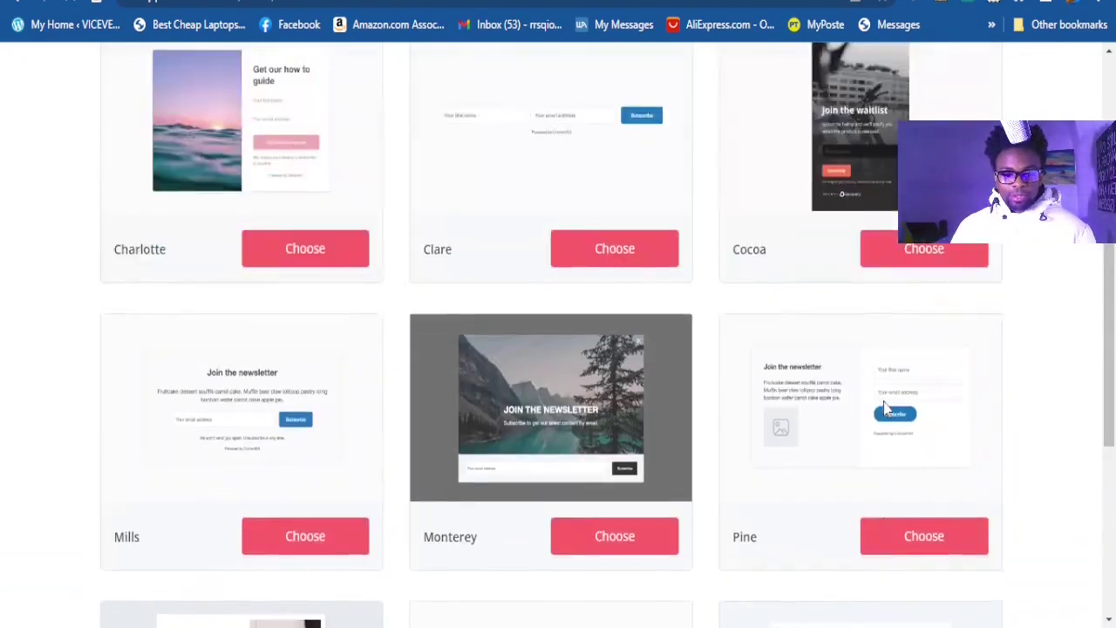
scroll(610, 331, "up", 1)
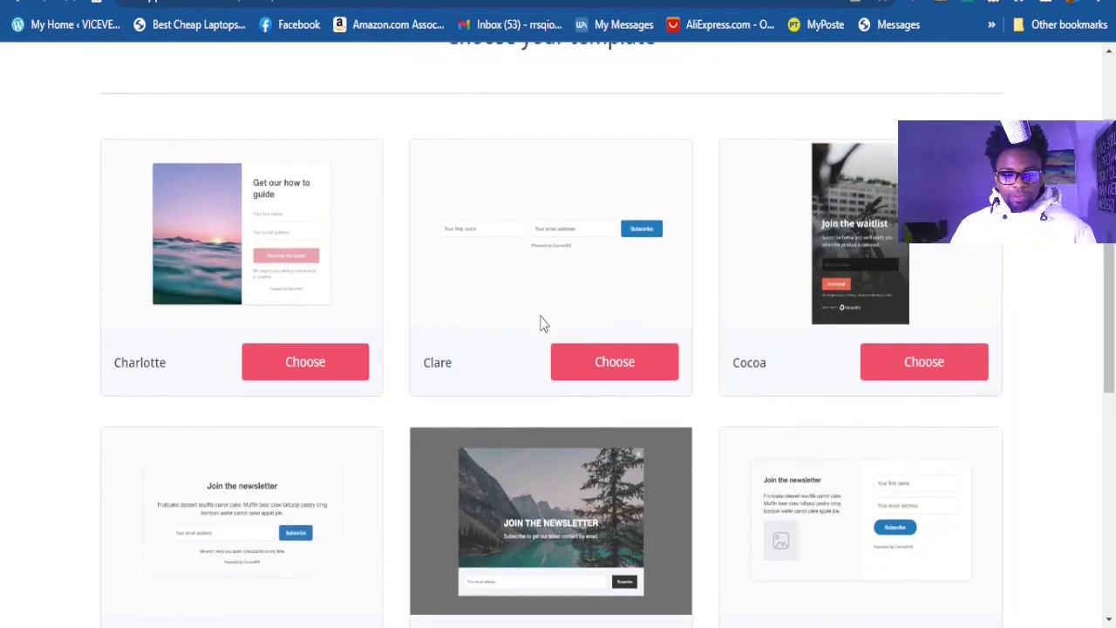
scroll(292, 222, "down", 1)
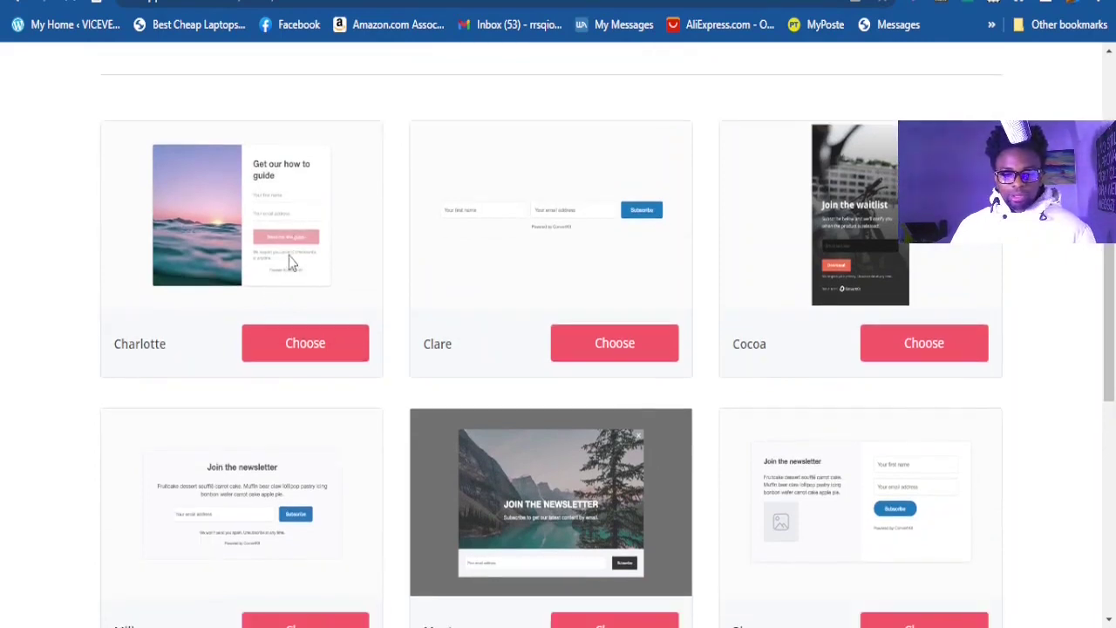
scroll(288, 301, "up", 1)
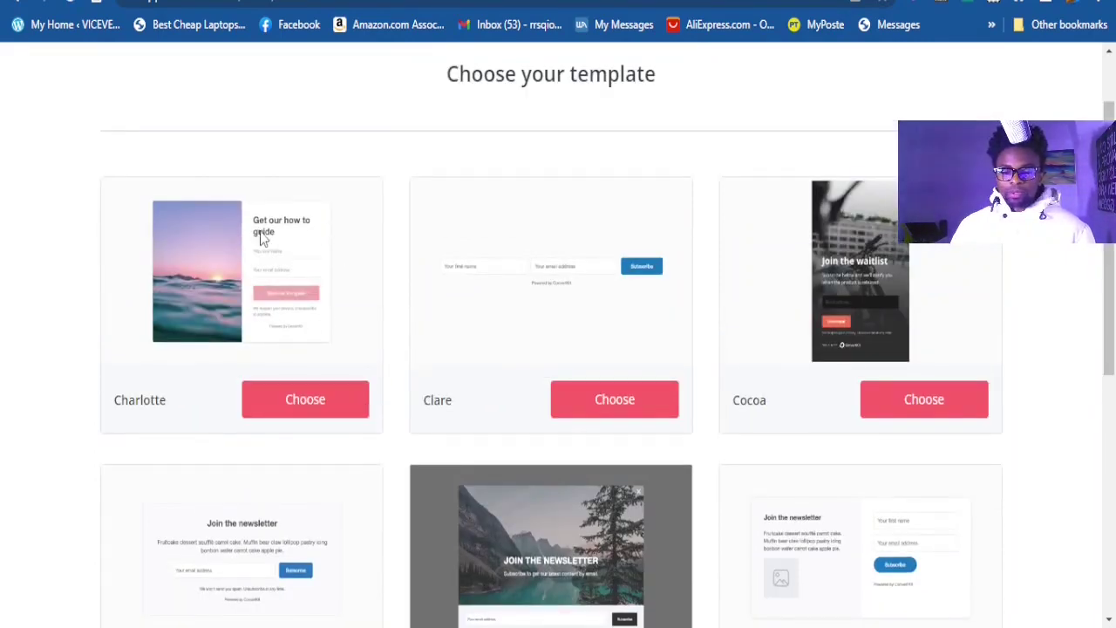
left_click(307, 408)
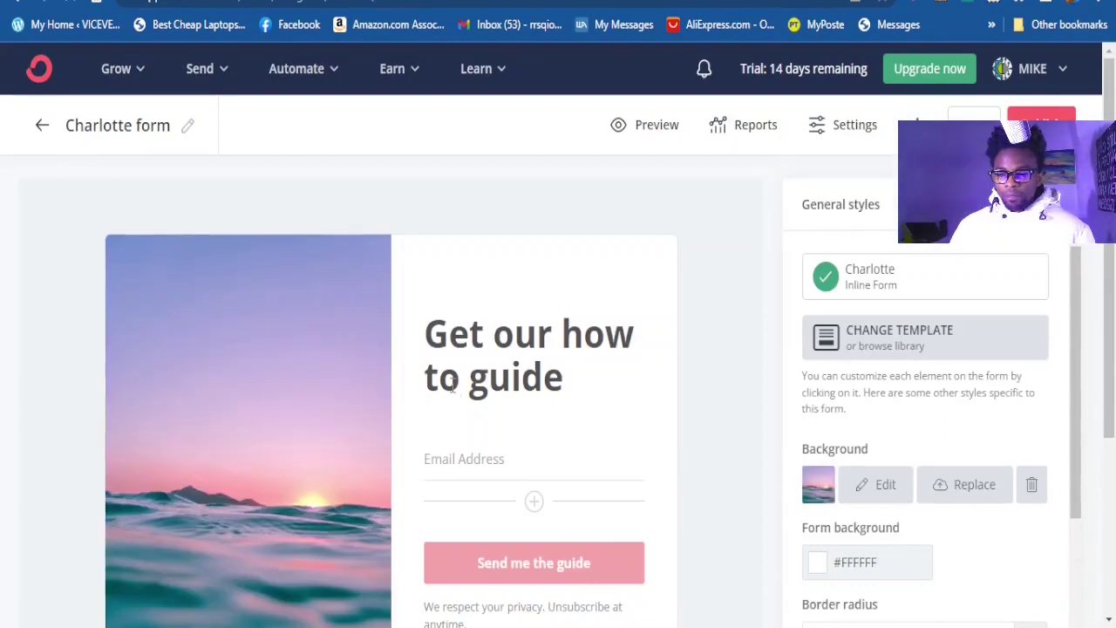
- Try to edit the Charlotte form's background image
scroll(453, 388, "down", 1)
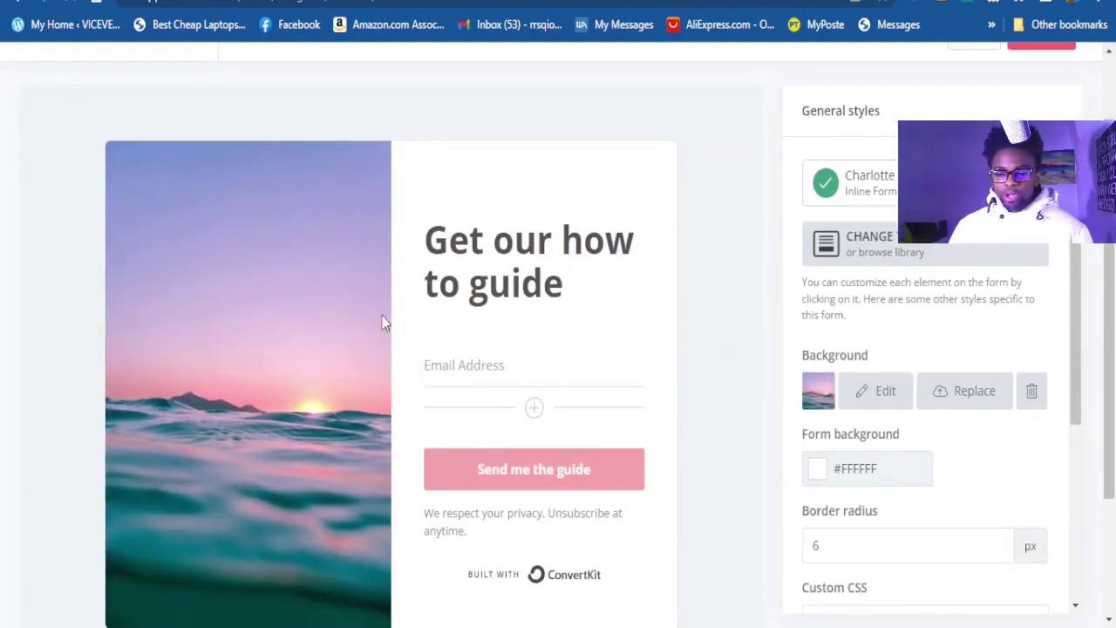
scroll(366, 319, "down", 2)
scroll(288, 305, "up", 1)
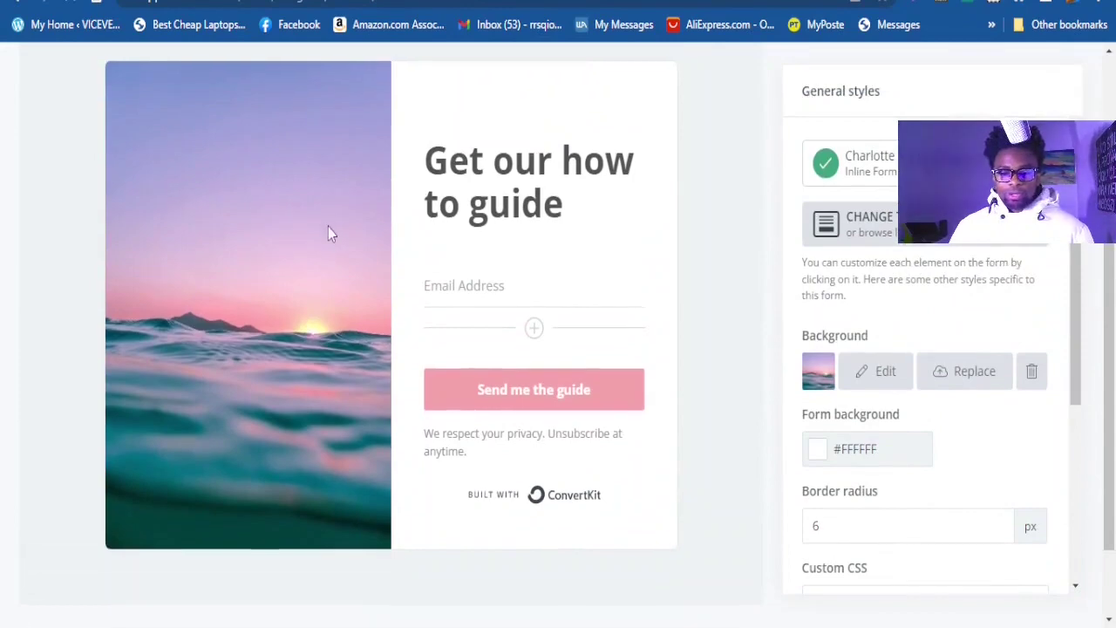
scroll(330, 232, "up", 2)
scroll(287, 248, "down", 2)
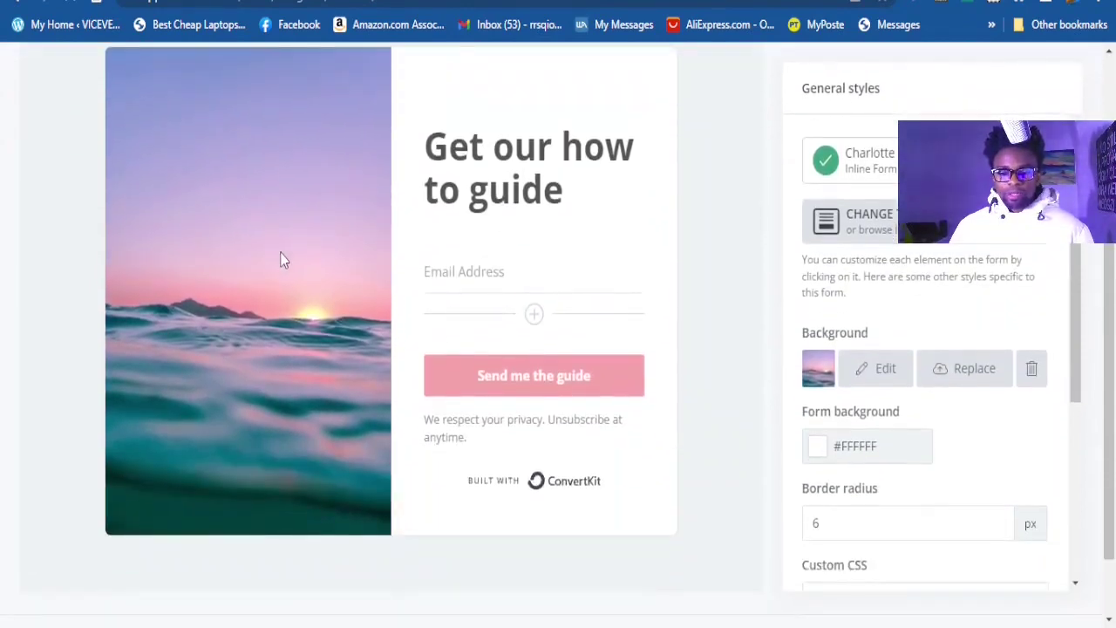
scroll(284, 261, "up", 1)
scroll(292, 264, "down", 1)
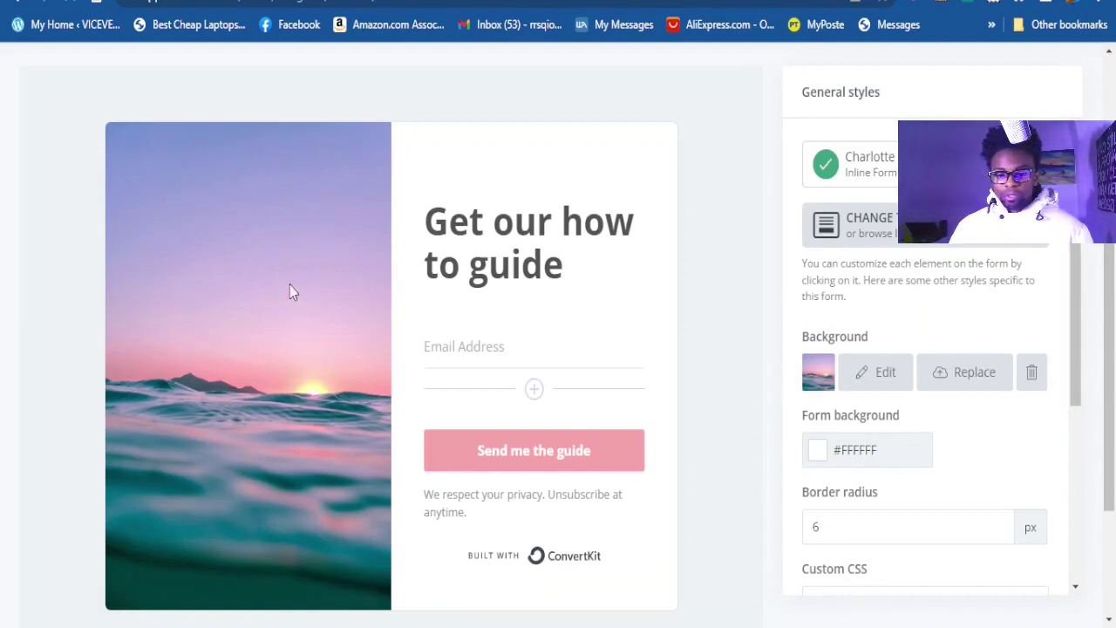
left_click(863, 381)
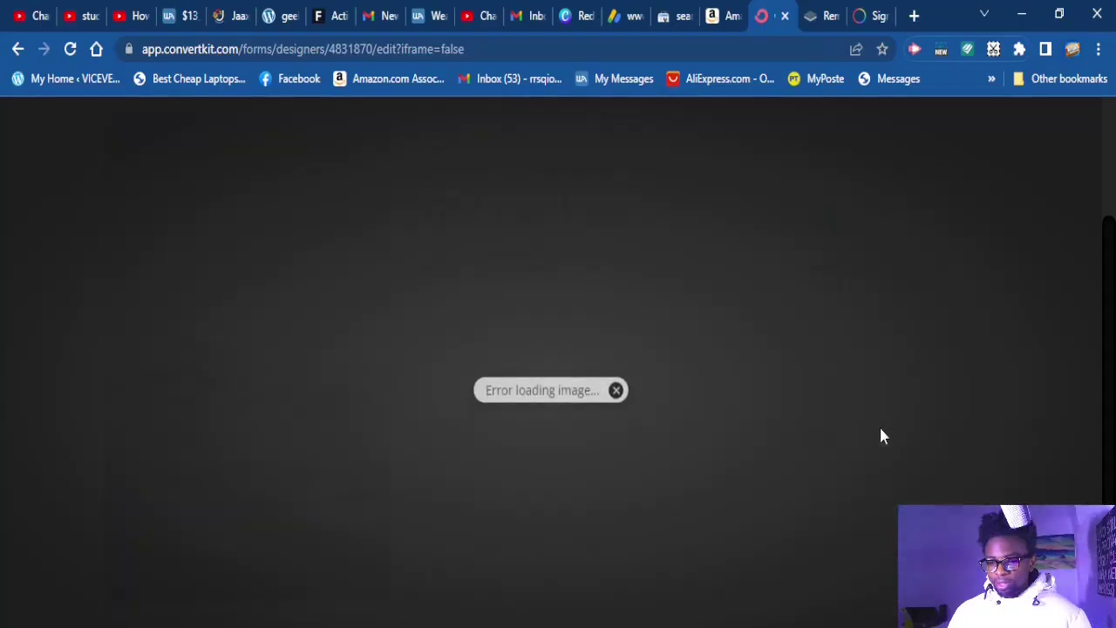
left_click(617, 390)
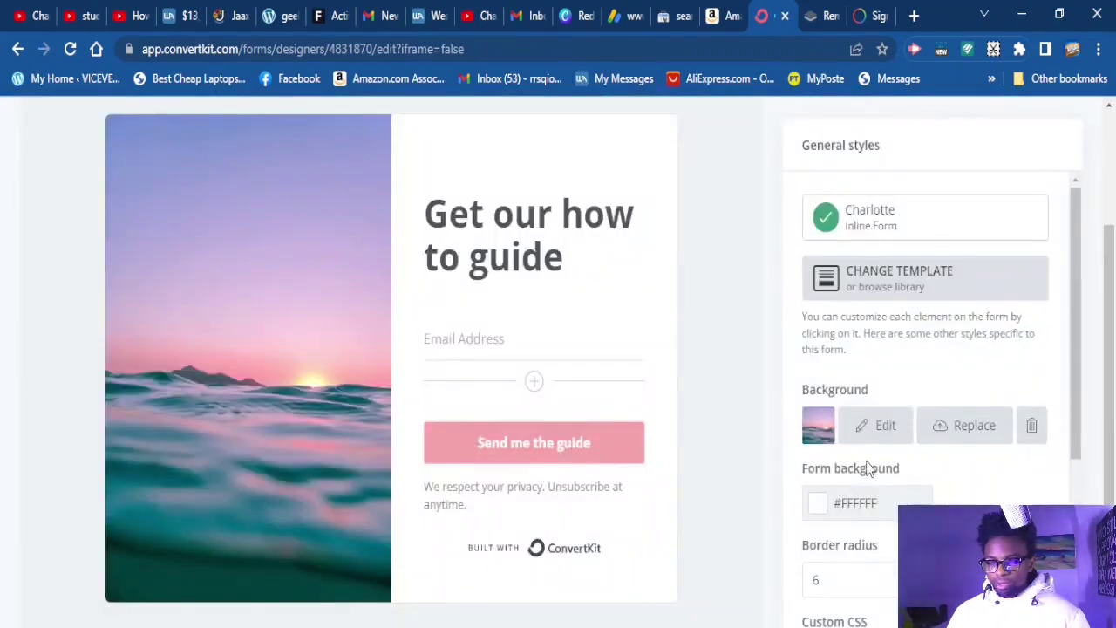
- Replace the form heading with "GET HOW TO GET STARTED" and rewrite it as "WORD OF YOU"
left_click(593, 267)
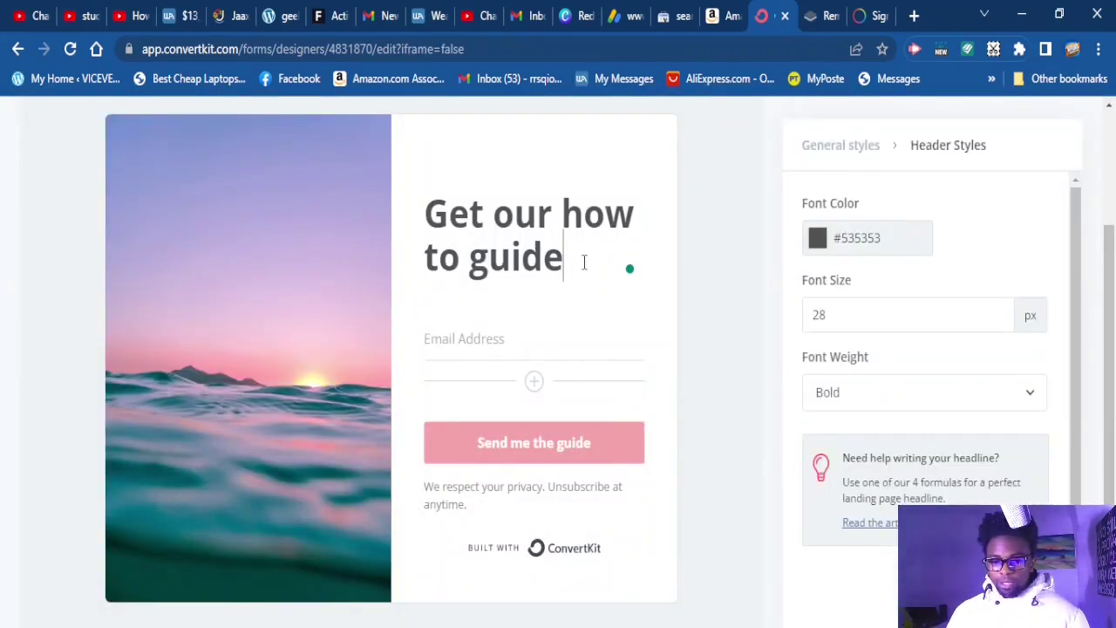
left_click_drag(576, 257, 437, 215)
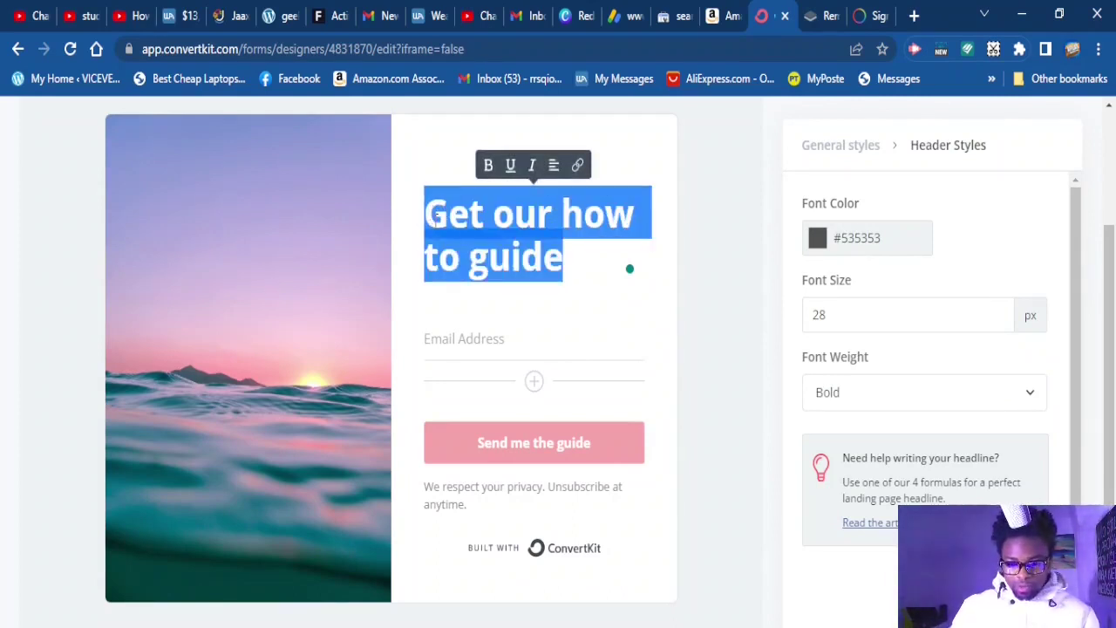
type("GET HOW TO GET STARTED")
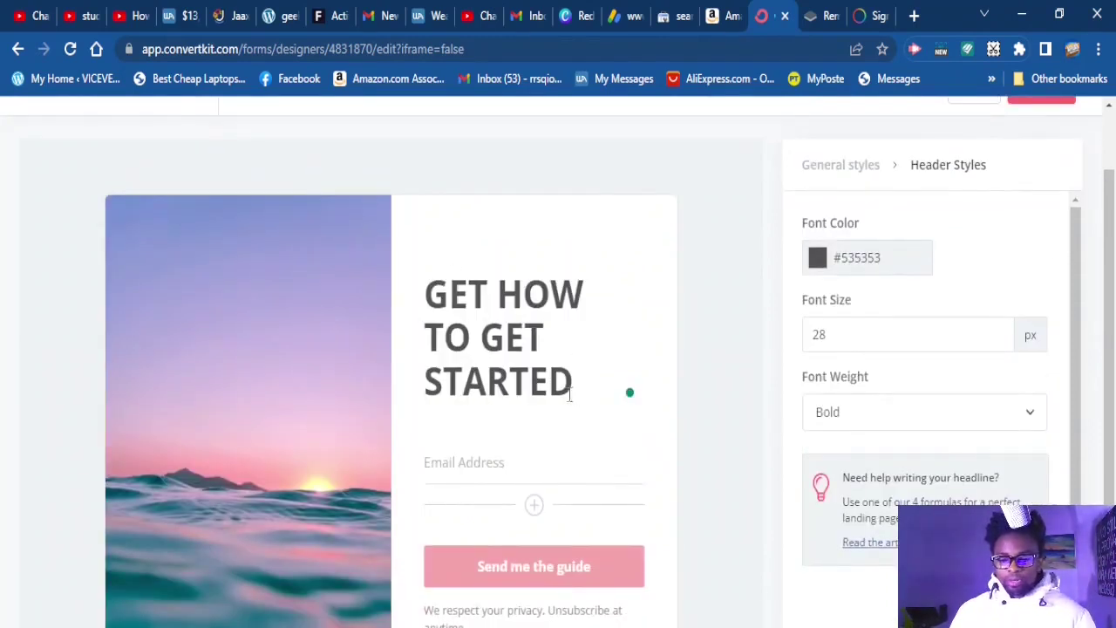
scroll(535, 435, "down", 2)
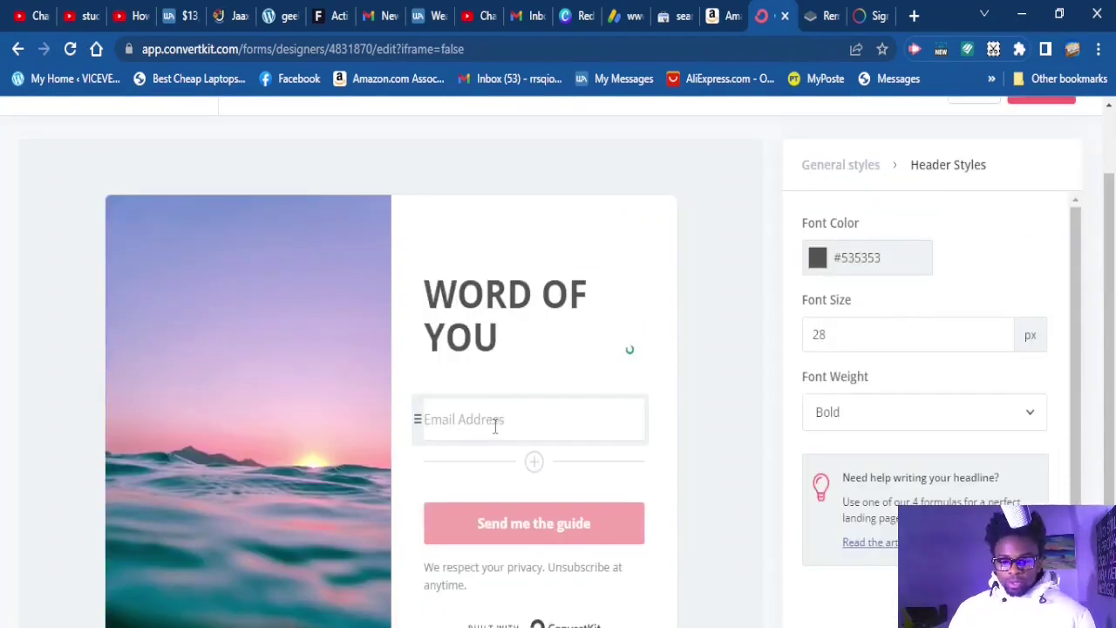
- Set the Email Address field's font color to #60778D and its border color to #2E6DC0
left_click(518, 424)
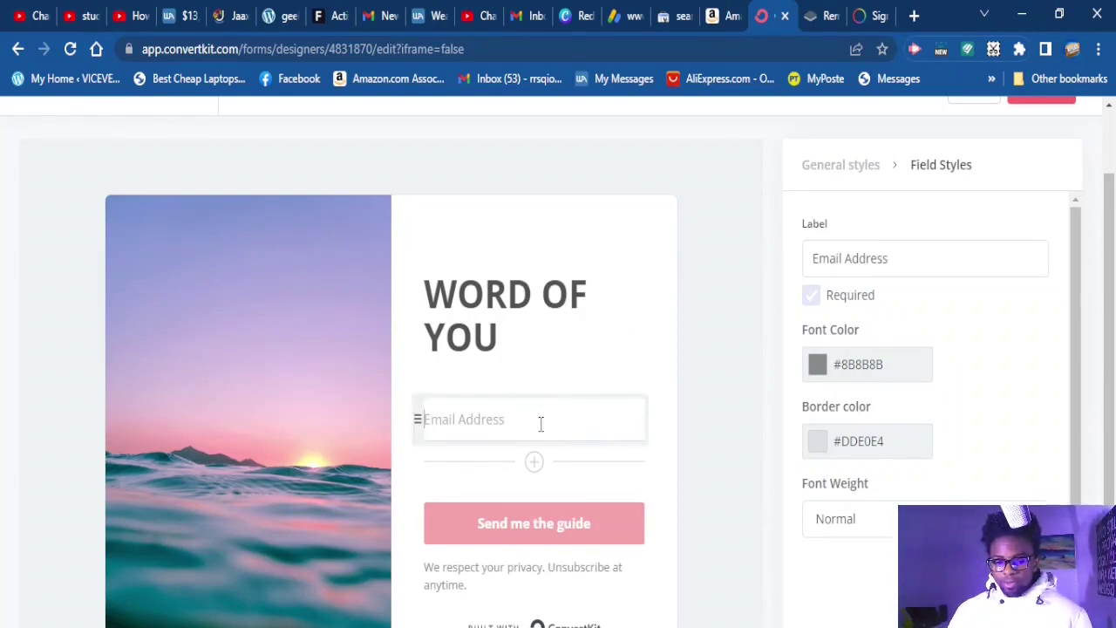
left_click(887, 370)
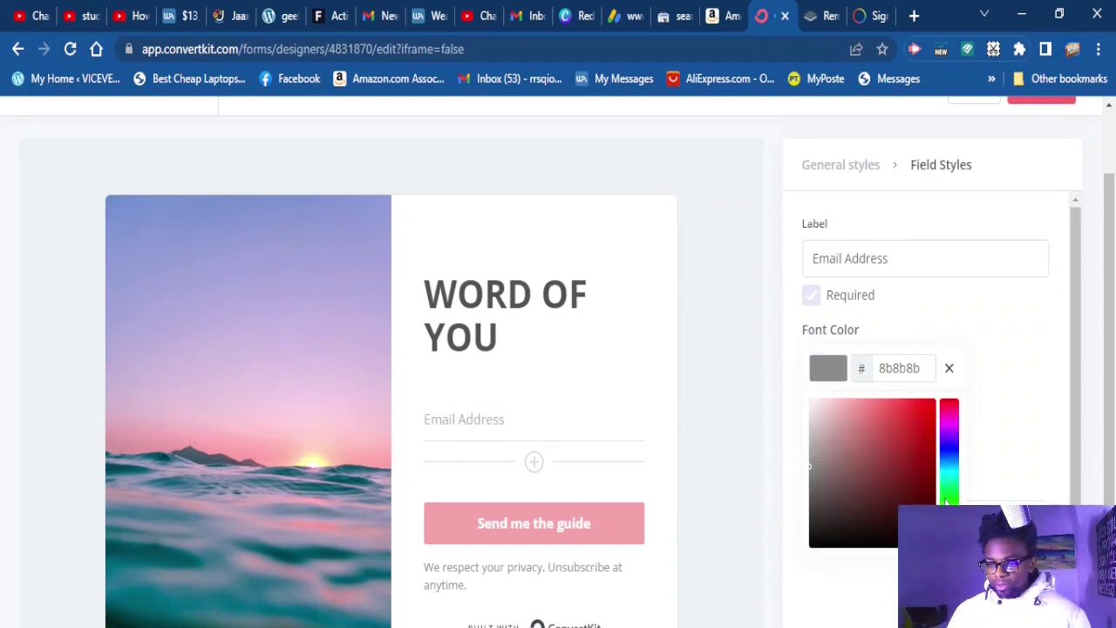
left_click(948, 462)
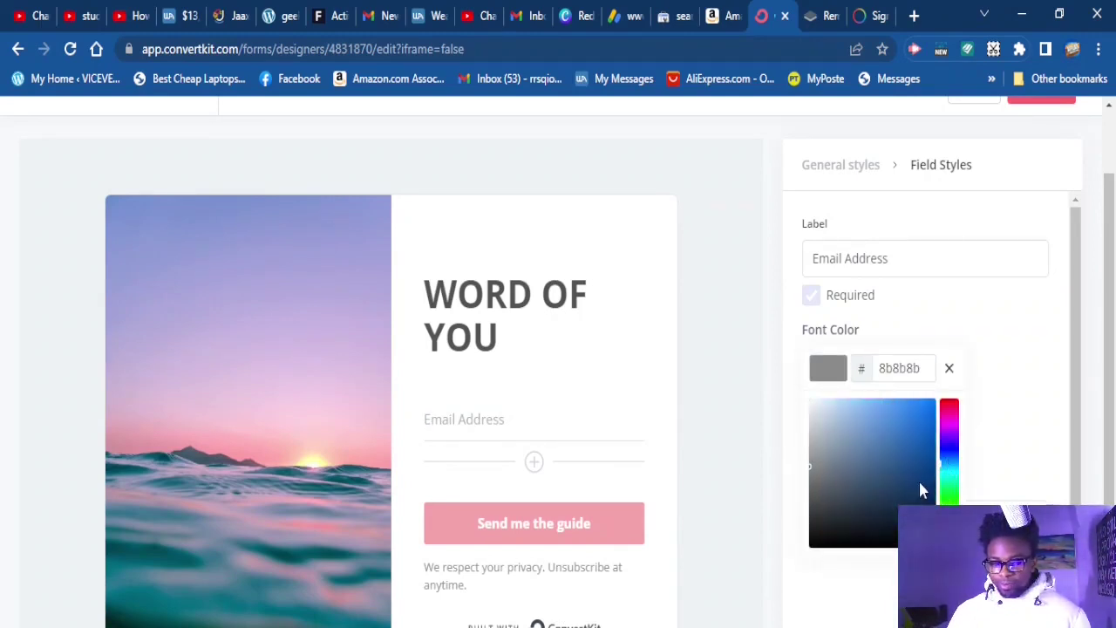
left_click(918, 479)
left_click_drag(903, 558, 904, 513)
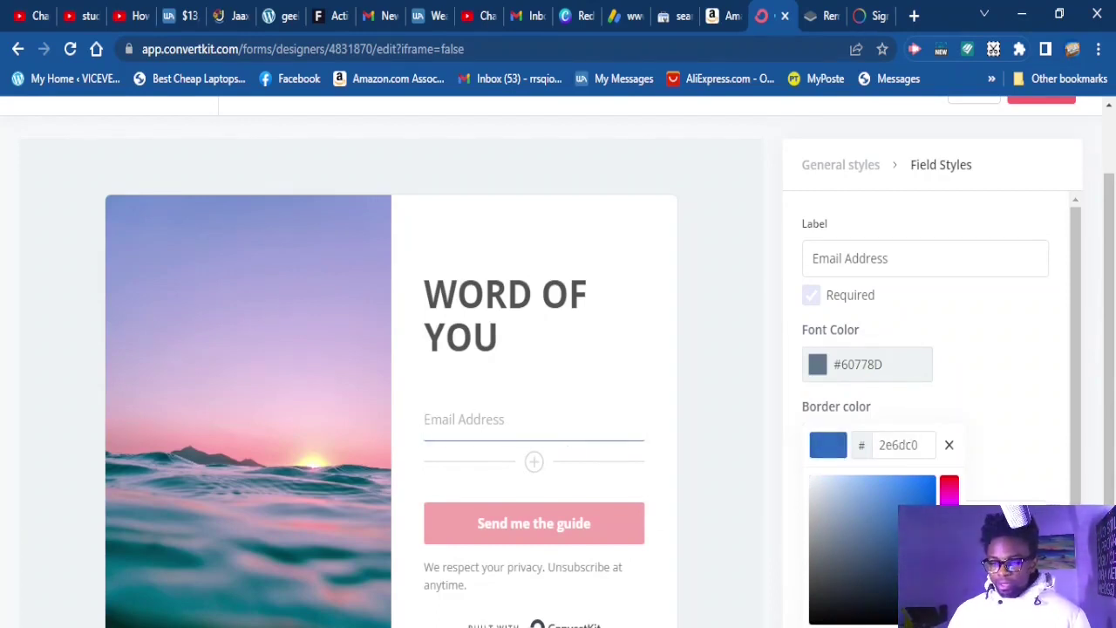
scroll(994, 547, "down", 1)
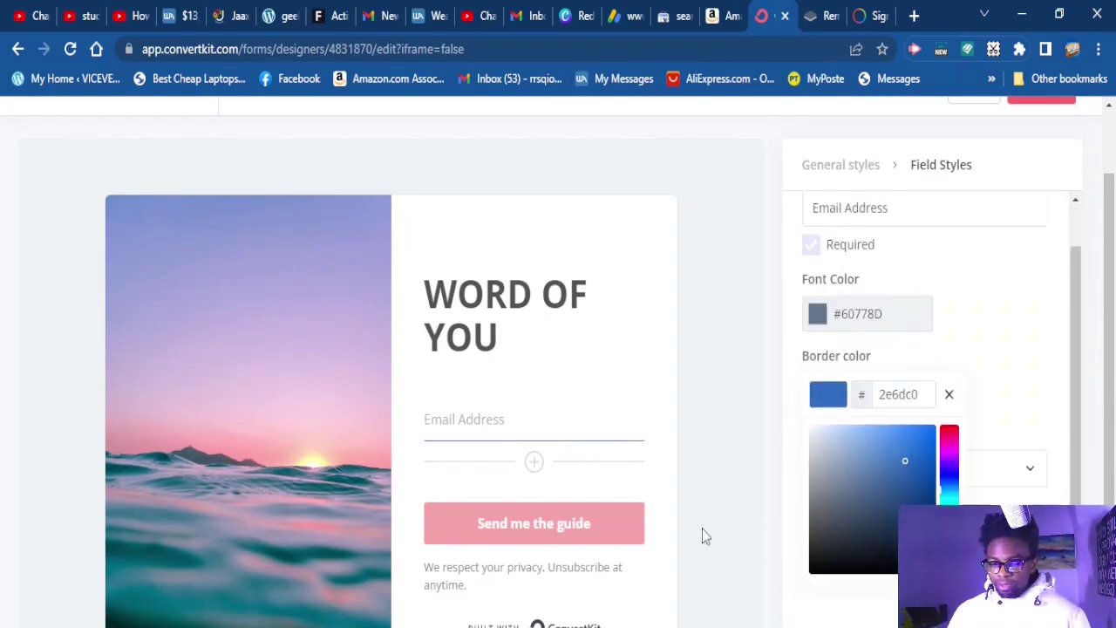
- Change the background color of the "Send me the guide" button to #F6A6F0
left_click(608, 540)
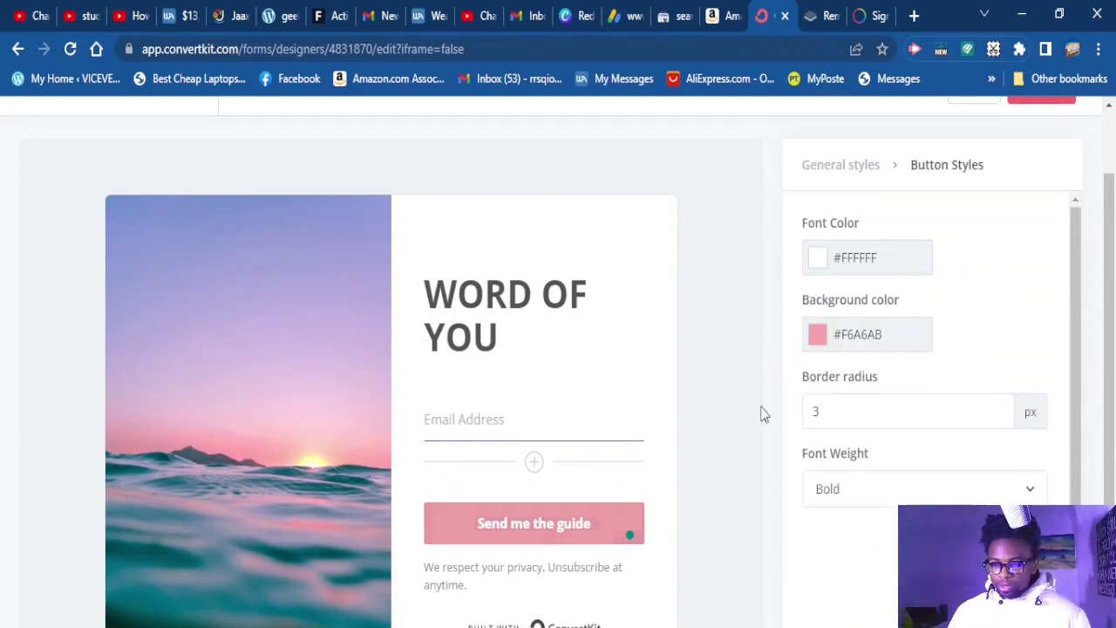
left_click(855, 338)
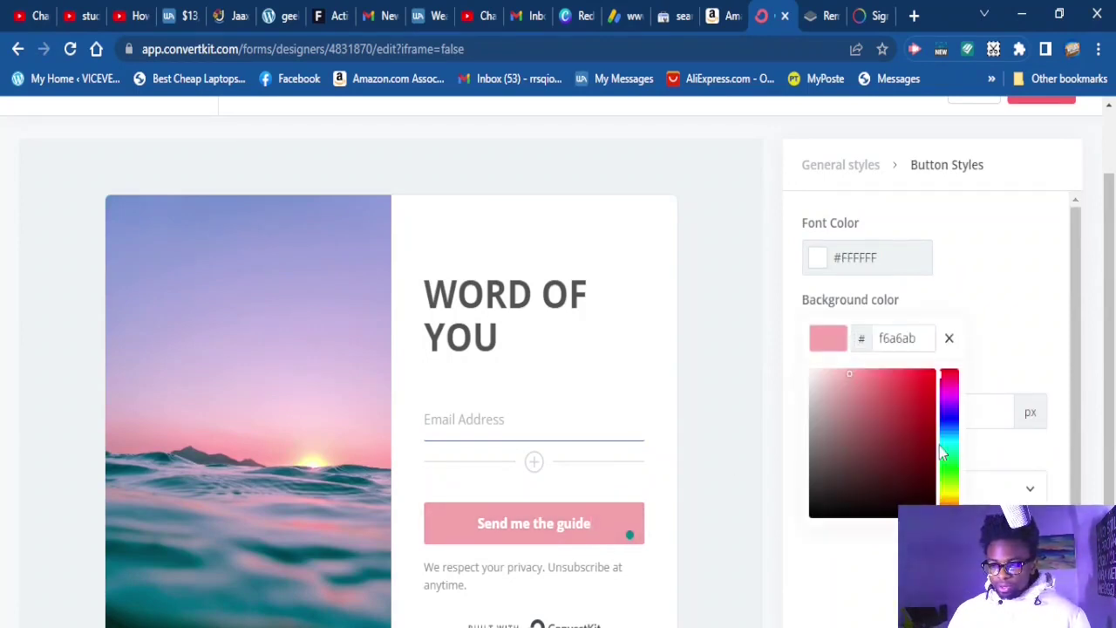
left_click_drag(955, 471, 949, 399)
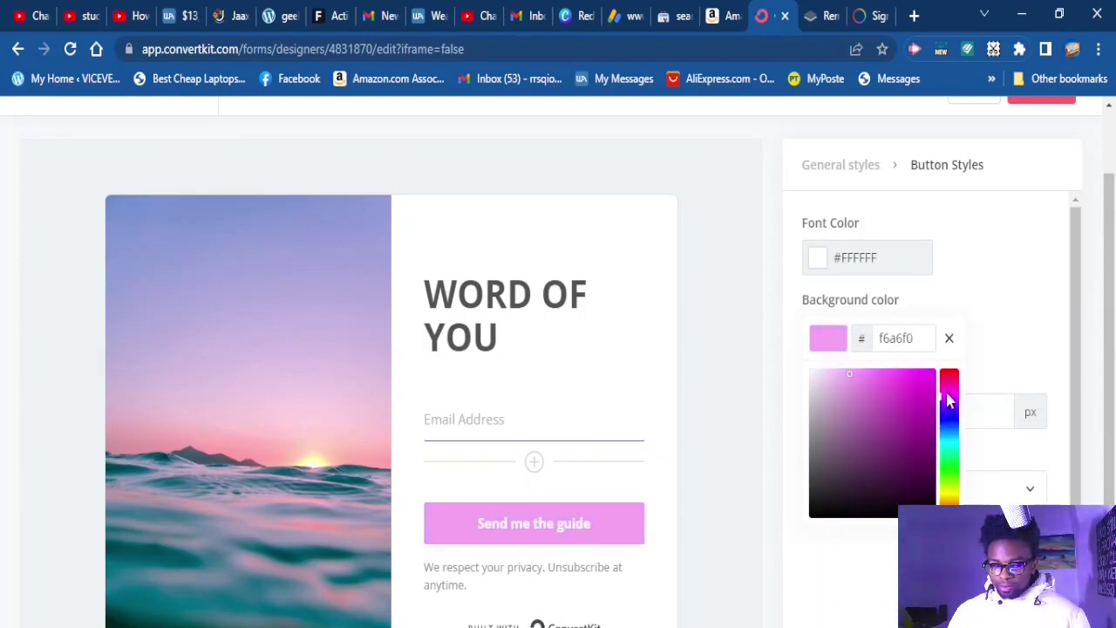
- Replace the submit button's text with "LIST OF YOU"
left_click(592, 531)
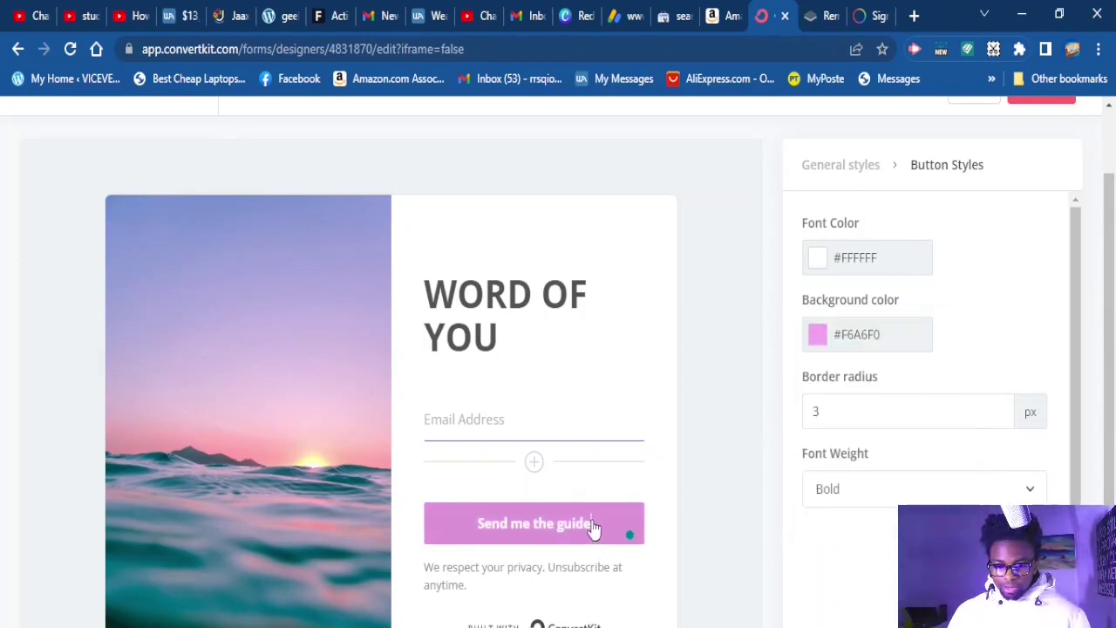
left_click_drag(592, 528, 478, 527)
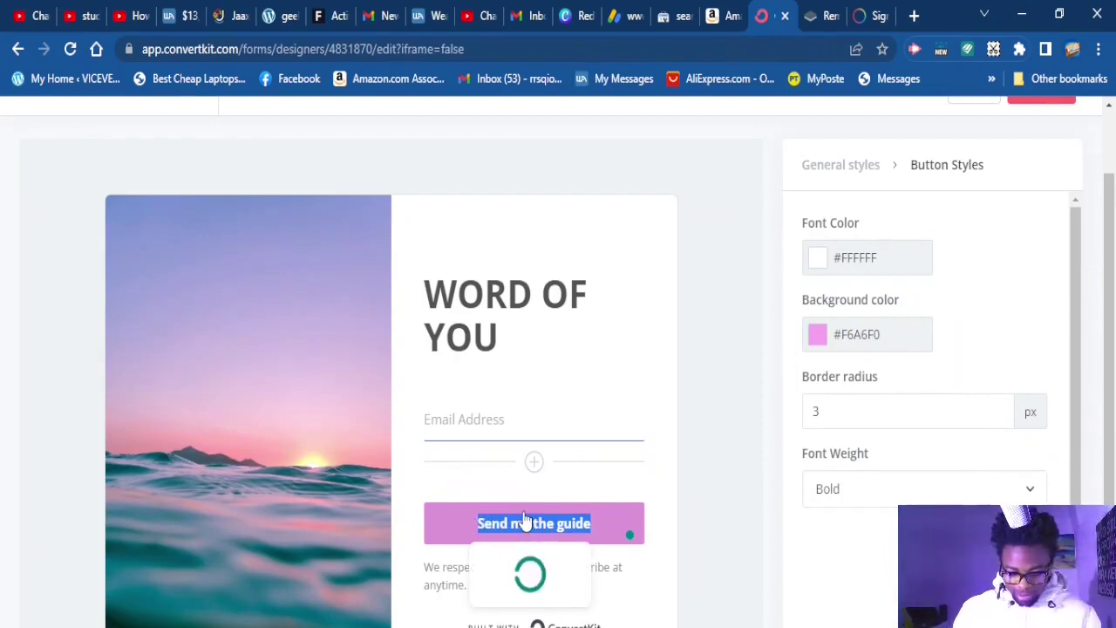
key("BackSpace")
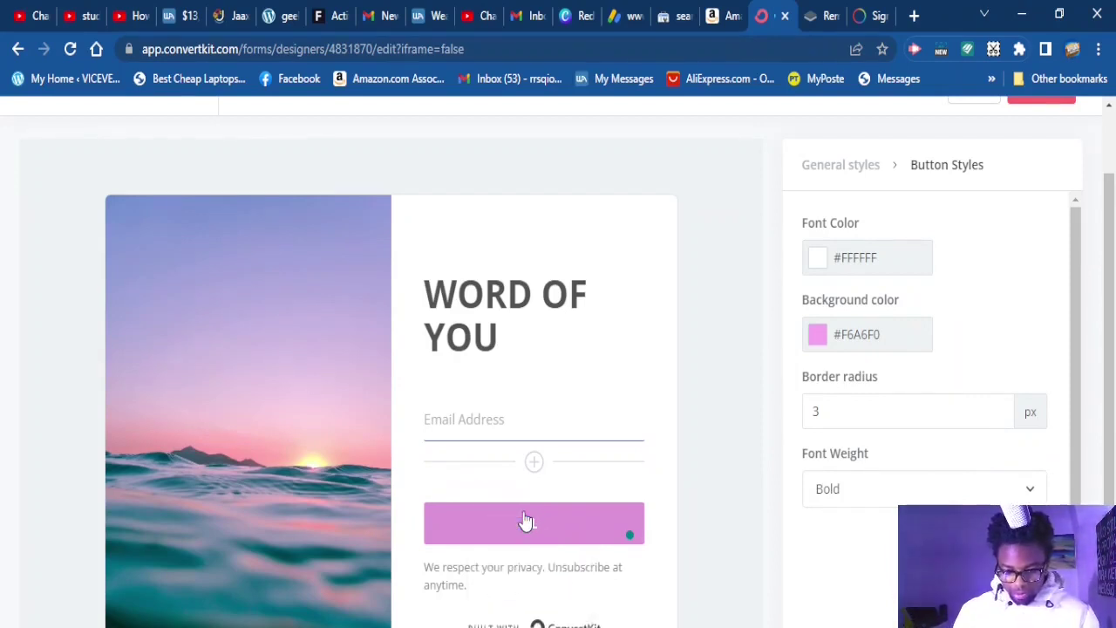
type("LIST")
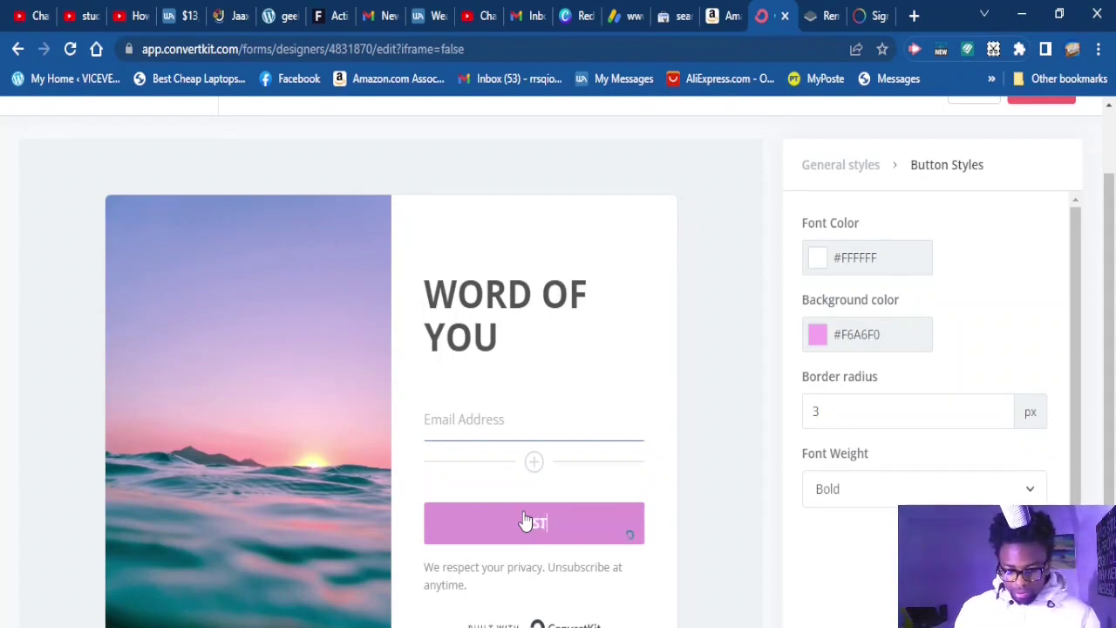
type(" OF YOU")
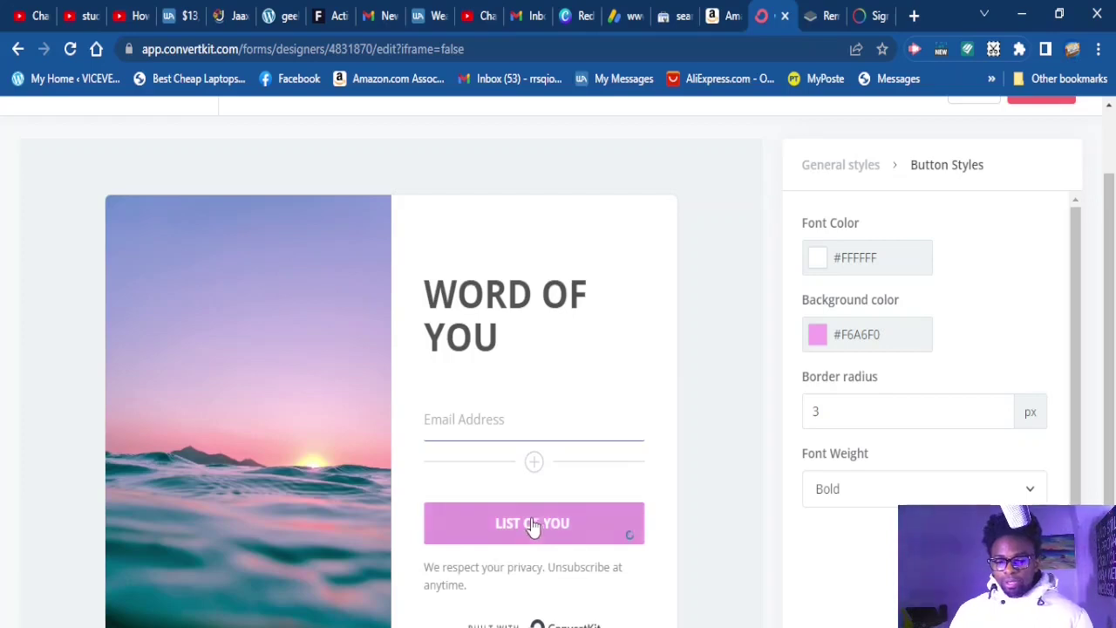
- Replace the privacy note below the submit button with "TEHVD DDBDHJSJD"
scroll(532, 527, "down", 1)
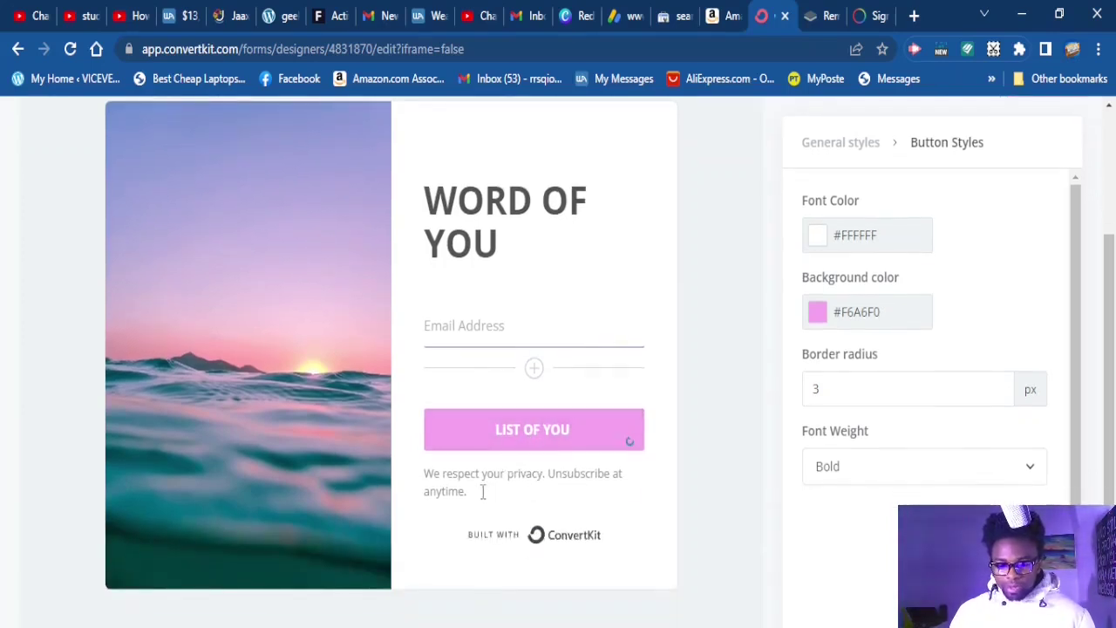
left_click_drag(467, 491, 424, 473)
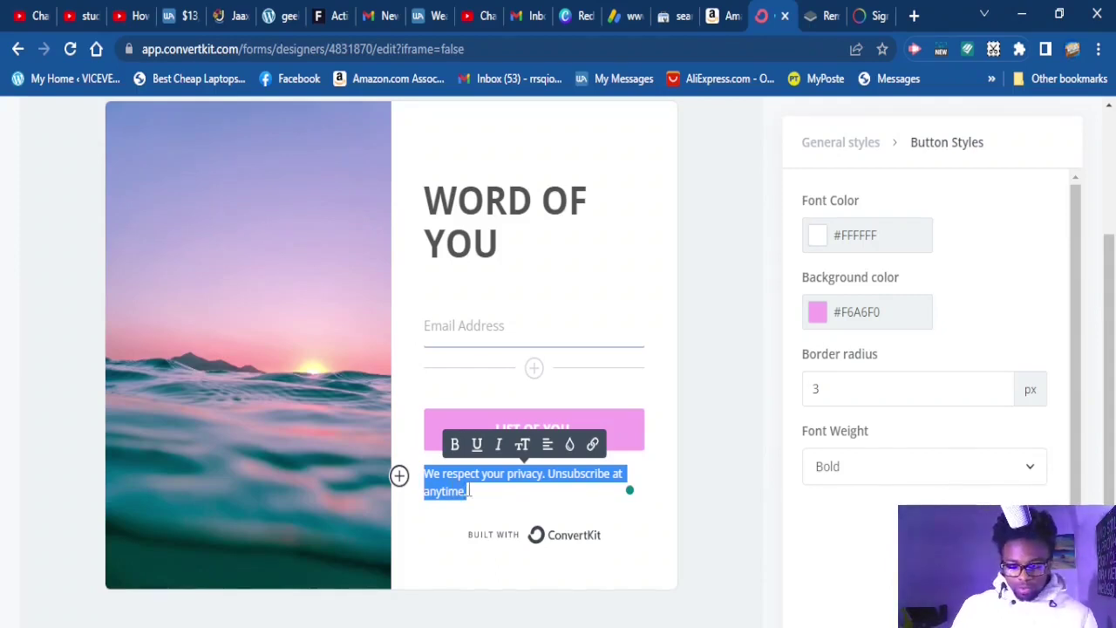
type("TEHVD DDBDHJSJD")
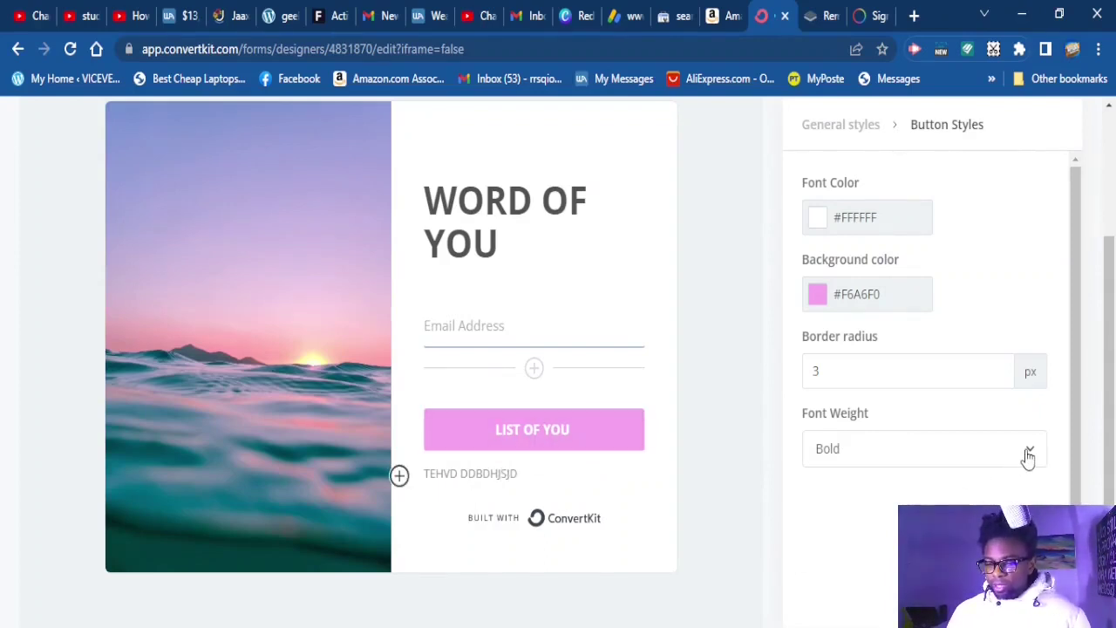
- Set the font weight of the "LIST OF YOU" button to Normal
left_click(1028, 459)
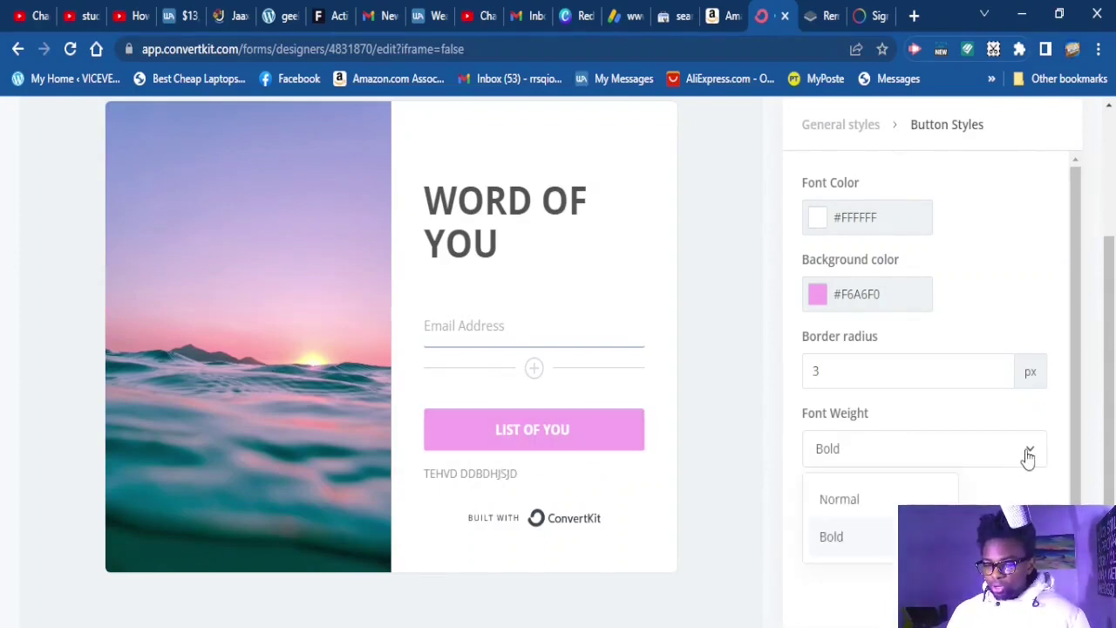
left_click(832, 538)
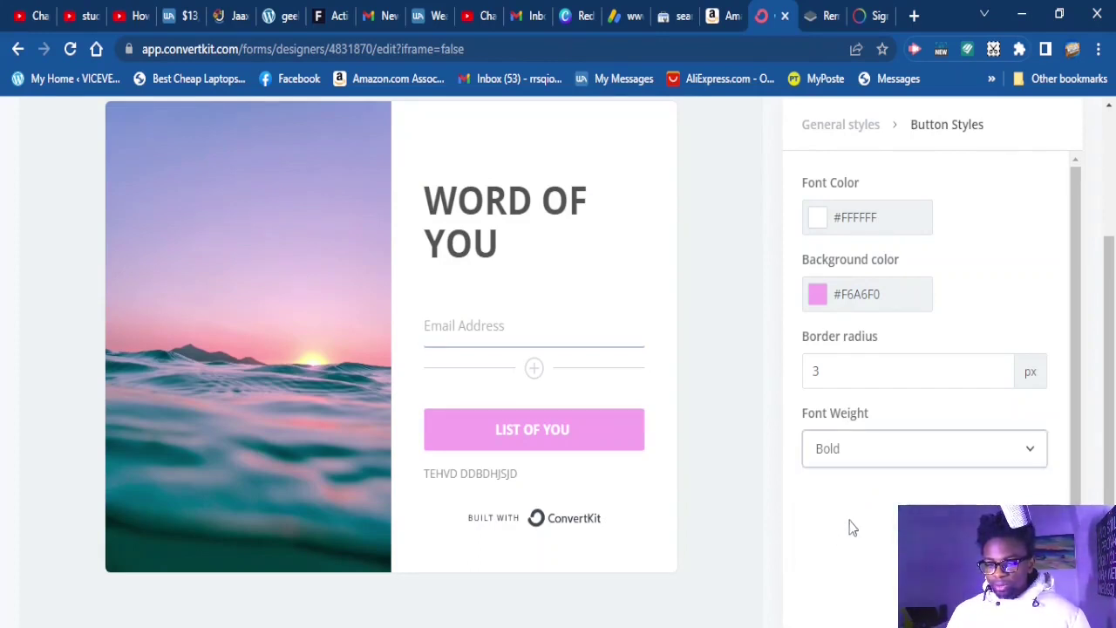
left_click(929, 459)
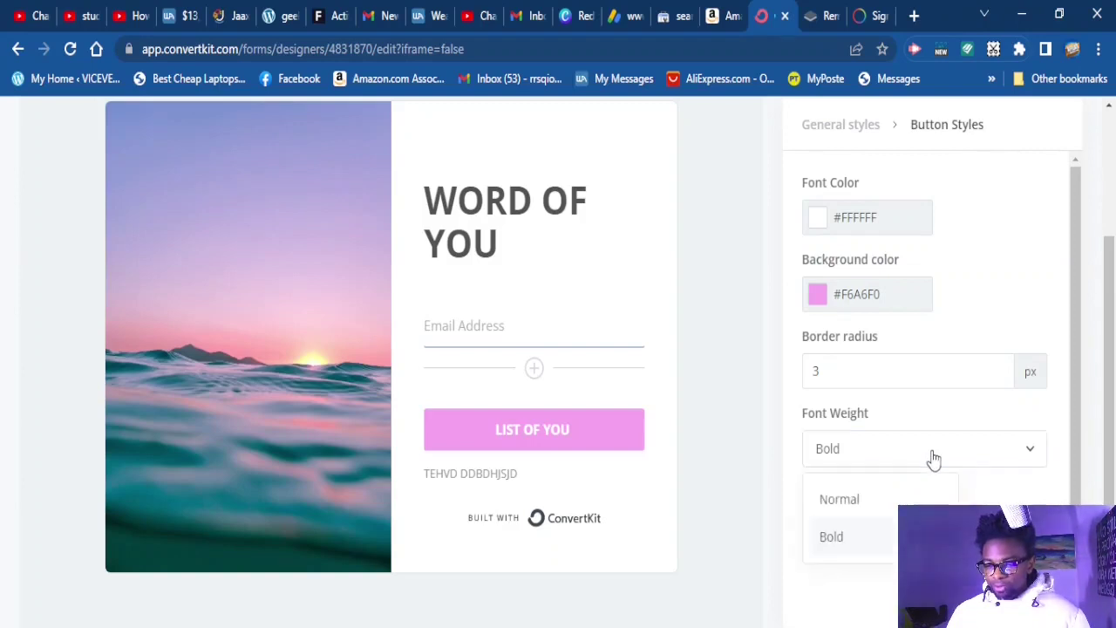
left_click(839, 499)
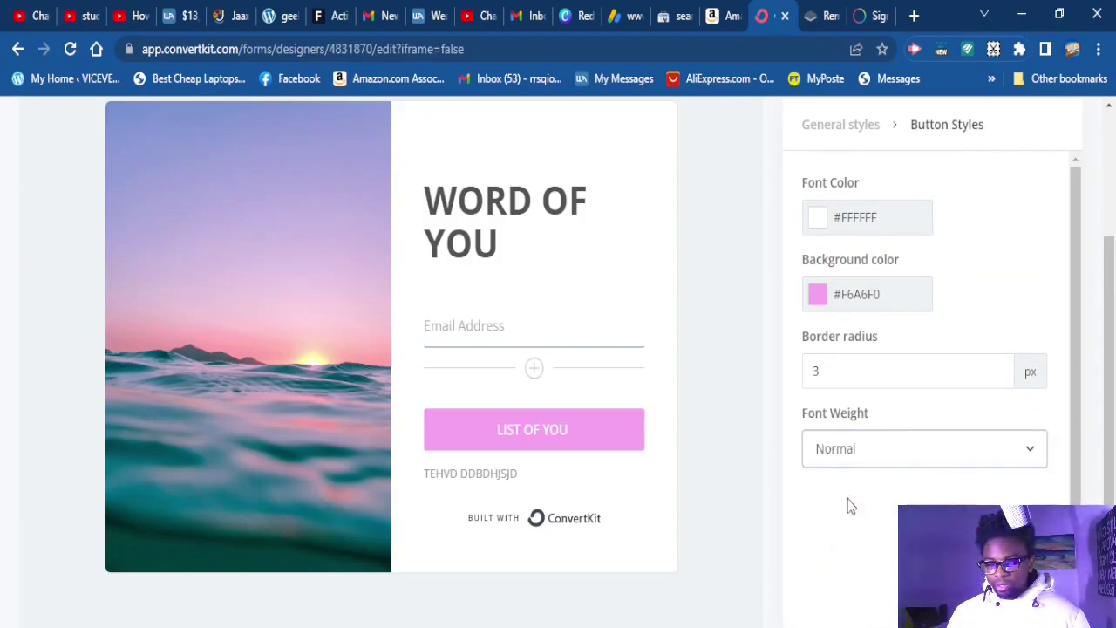
- Set the overall form's border radius to 24 px in the general styles
scroll(869, 427, "up", 2)
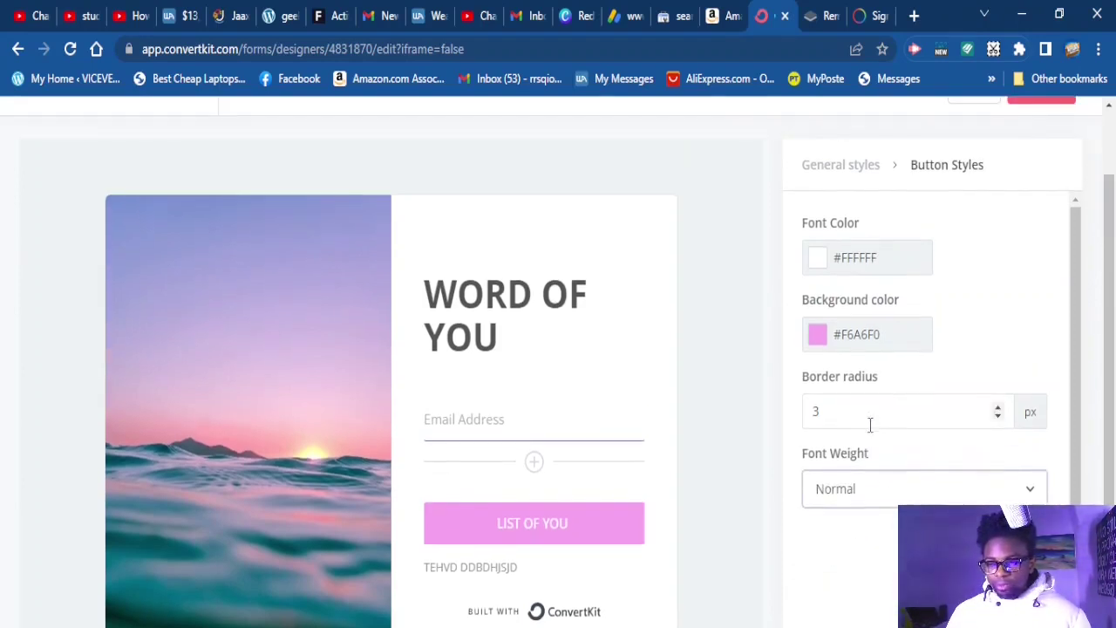
scroll(320, 460, "down", 1)
left_click(320, 460)
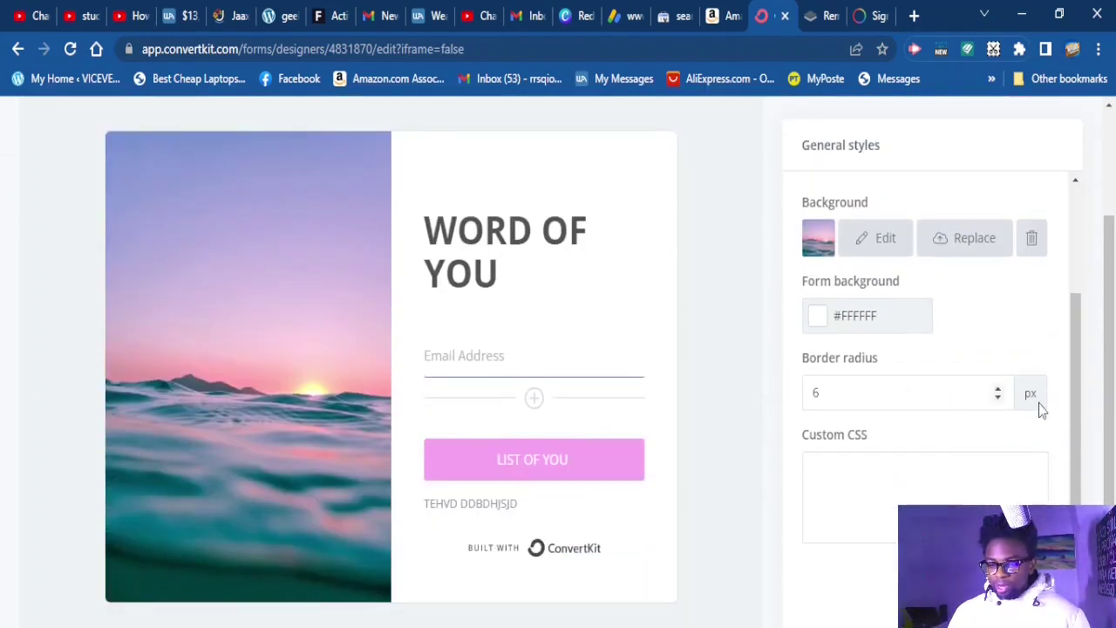
left_click(999, 398)
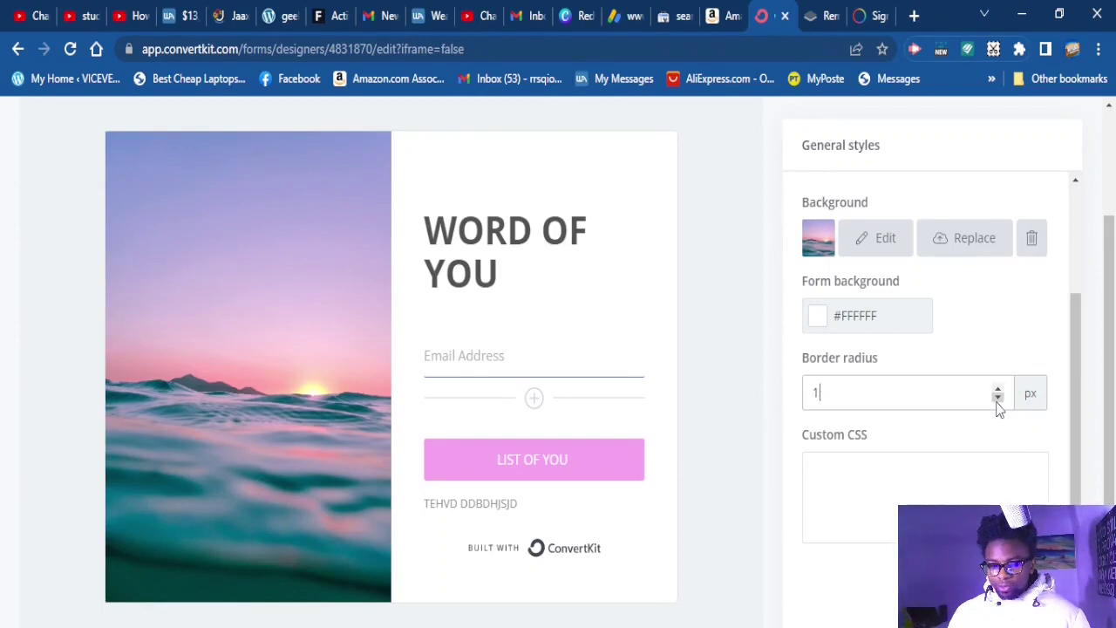
left_click(998, 399)
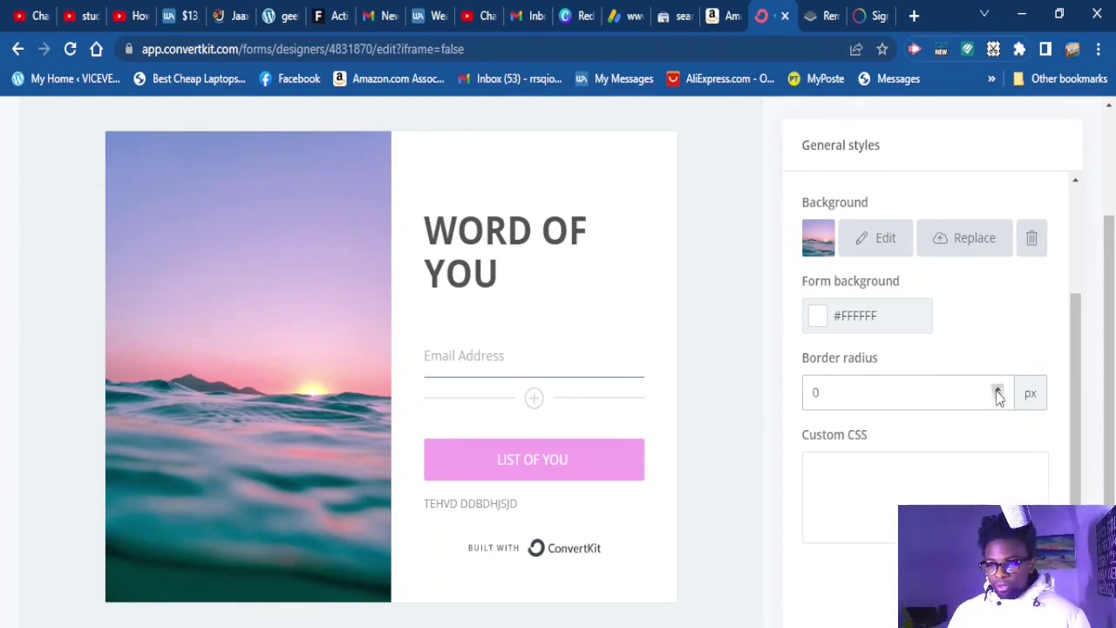
left_click(998, 388)
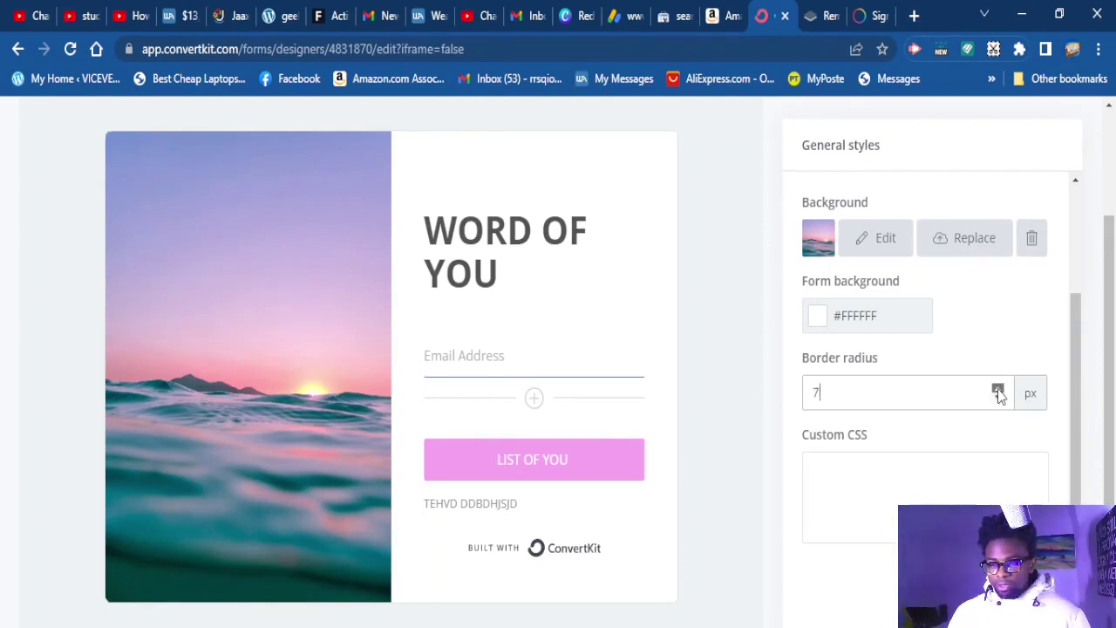
left_click(998, 389)
left_click(998, 390)
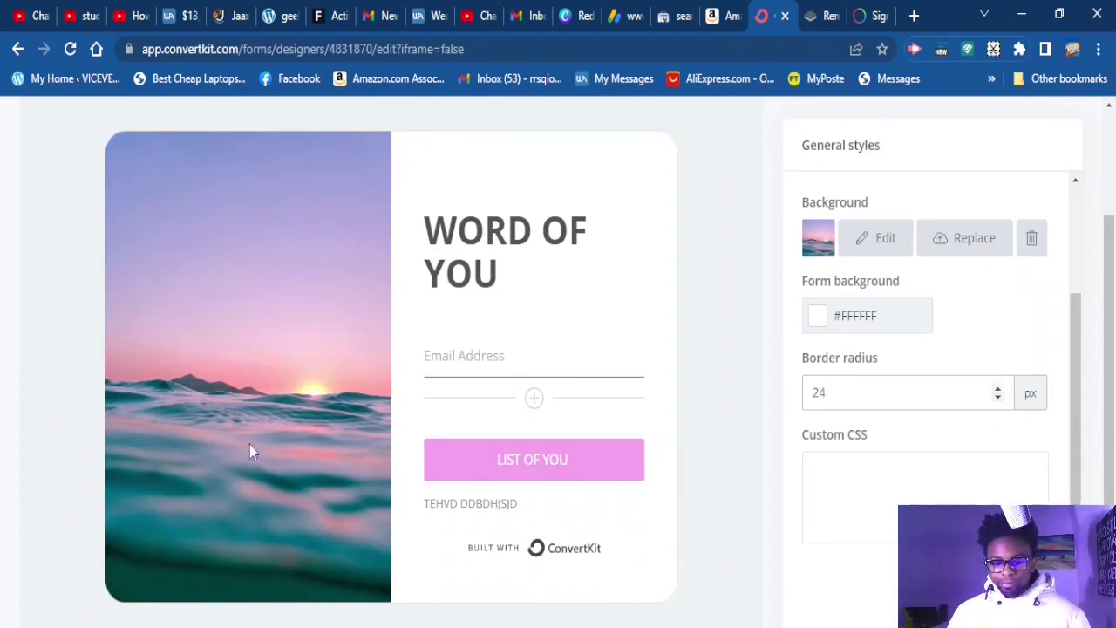
left_click(861, 472)
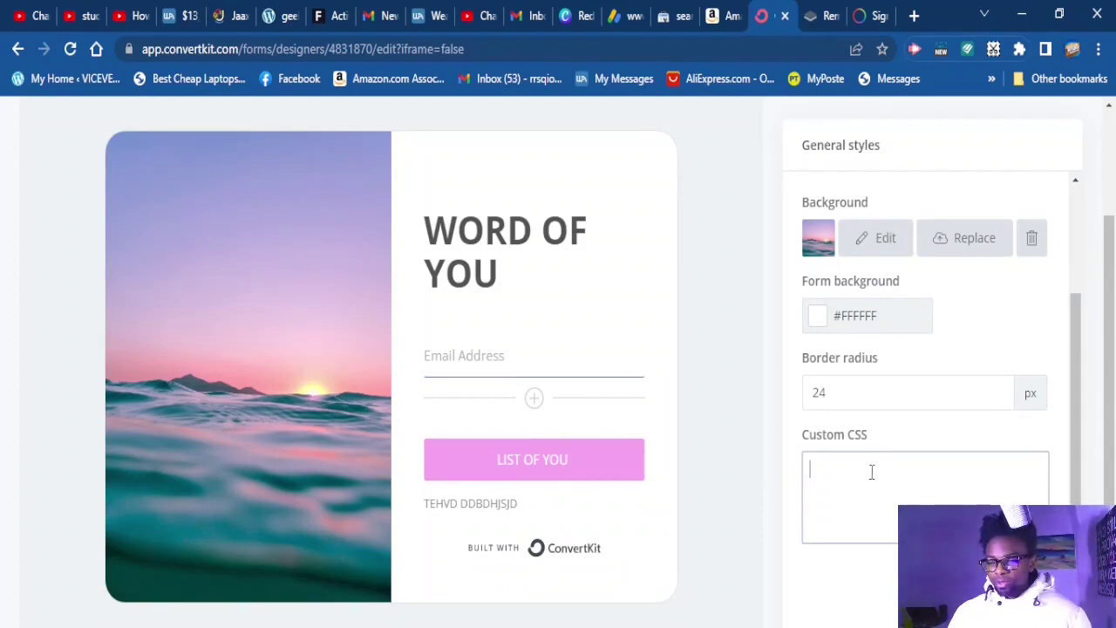
- Save the customized Charlotte form
scroll(903, 340, "up", 2)
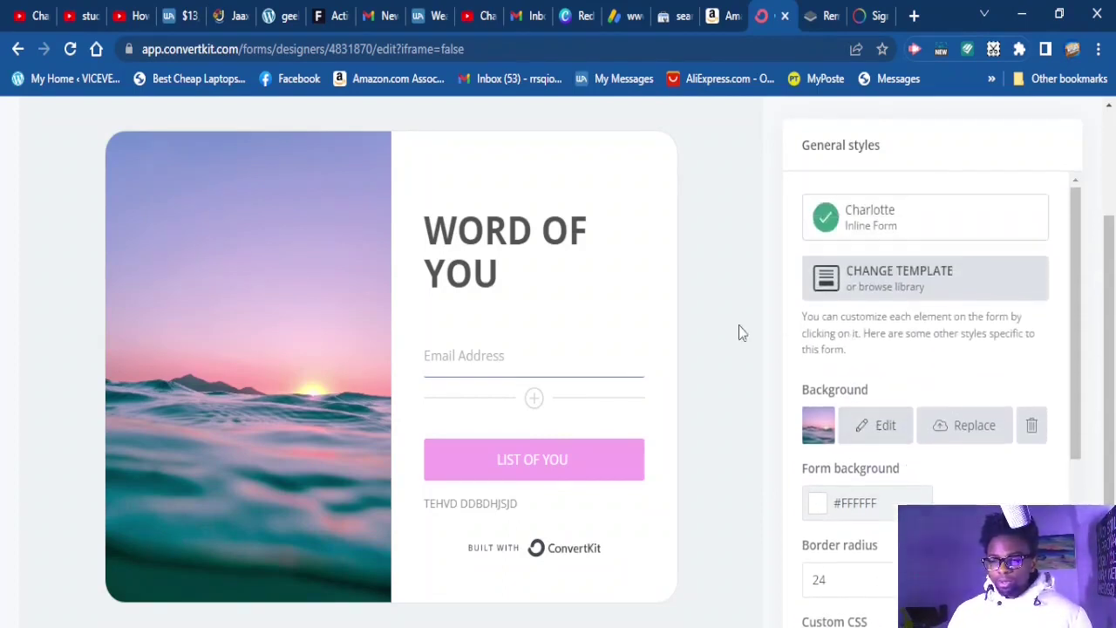
scroll(517, 339, "up", 2)
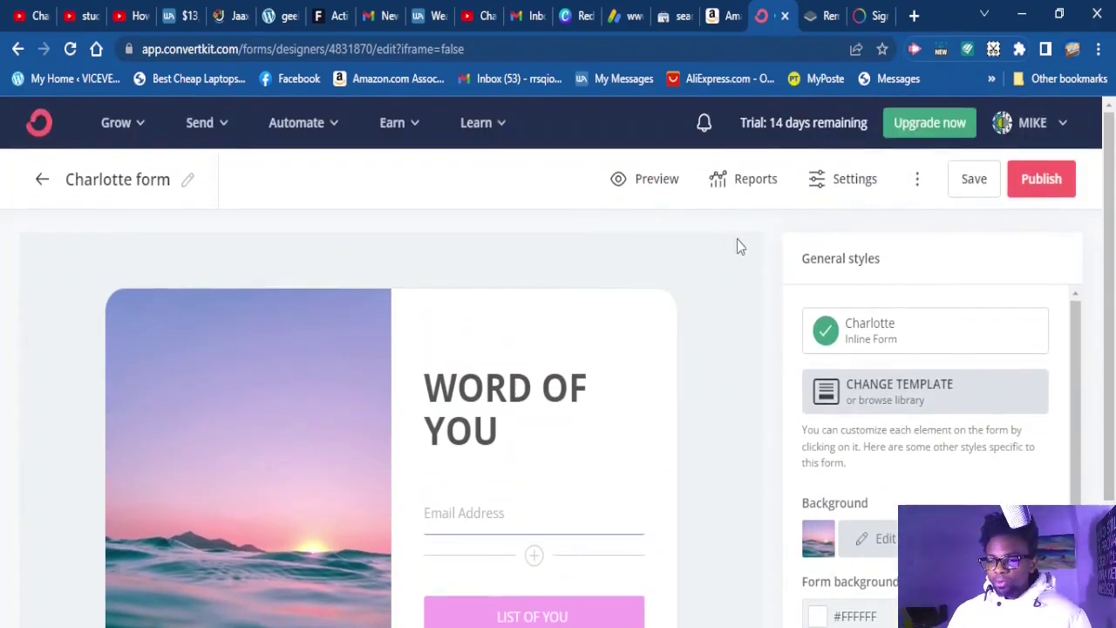
left_click(984, 185)
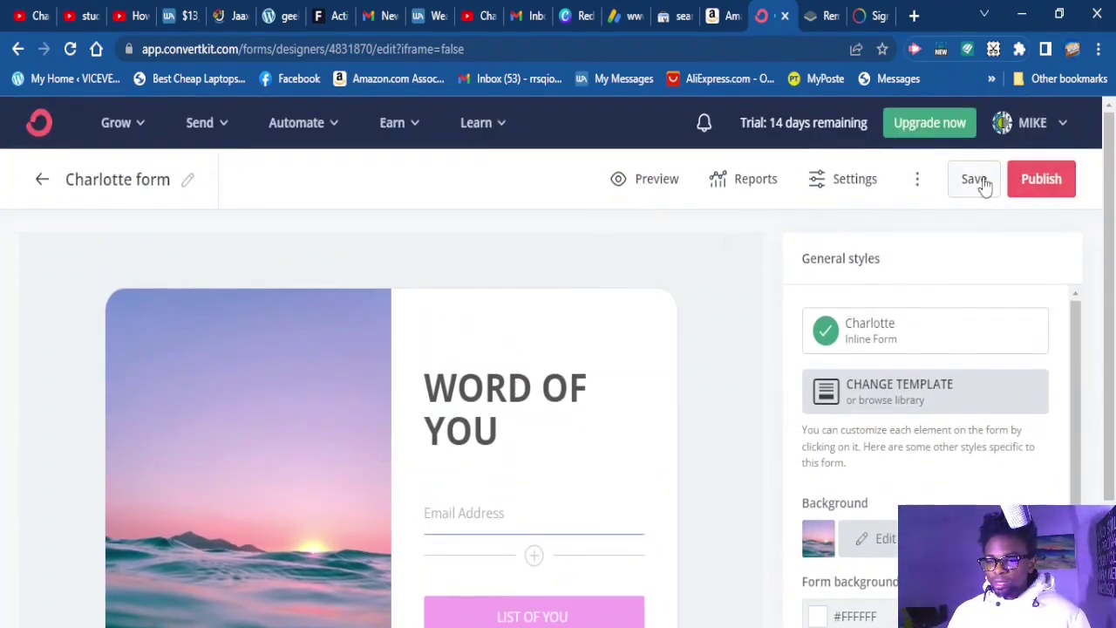
- Examine the form's overall layout, including its heading, email field, button and general styles
scroll(737, 305, "down", 2)
scroll(702, 314, "down", 1)
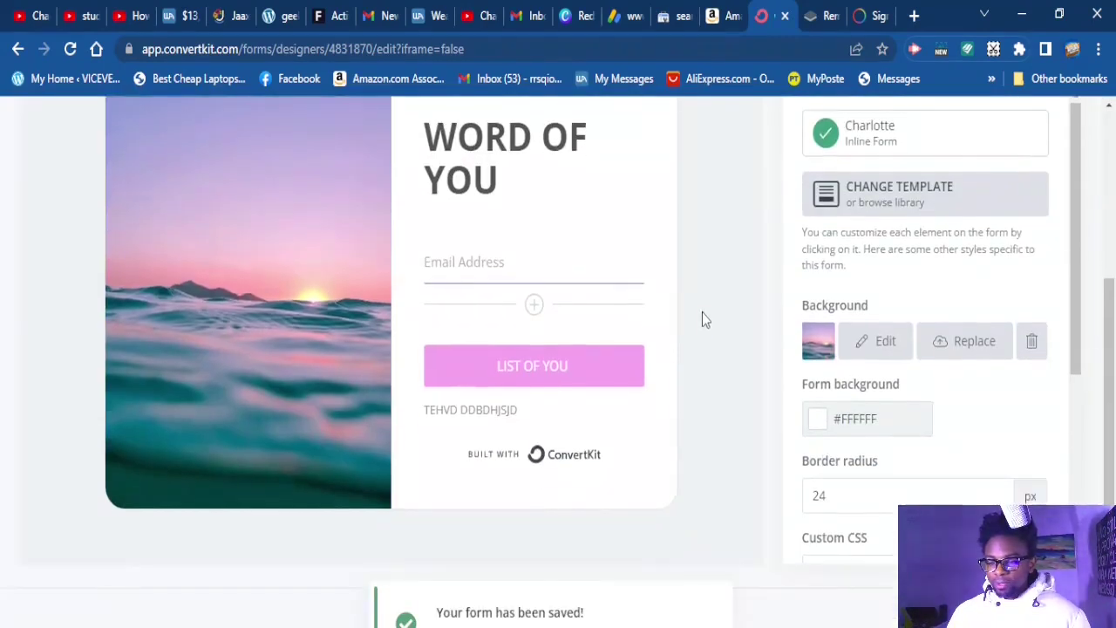
scroll(724, 321, "up", 3)
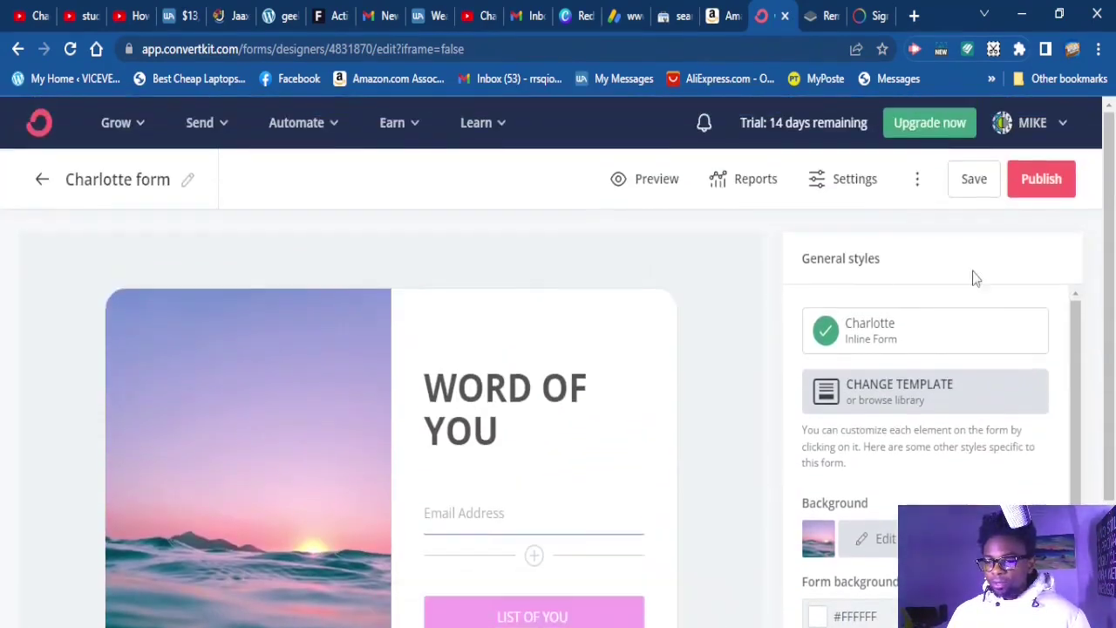
scroll(710, 282, "down", 3)
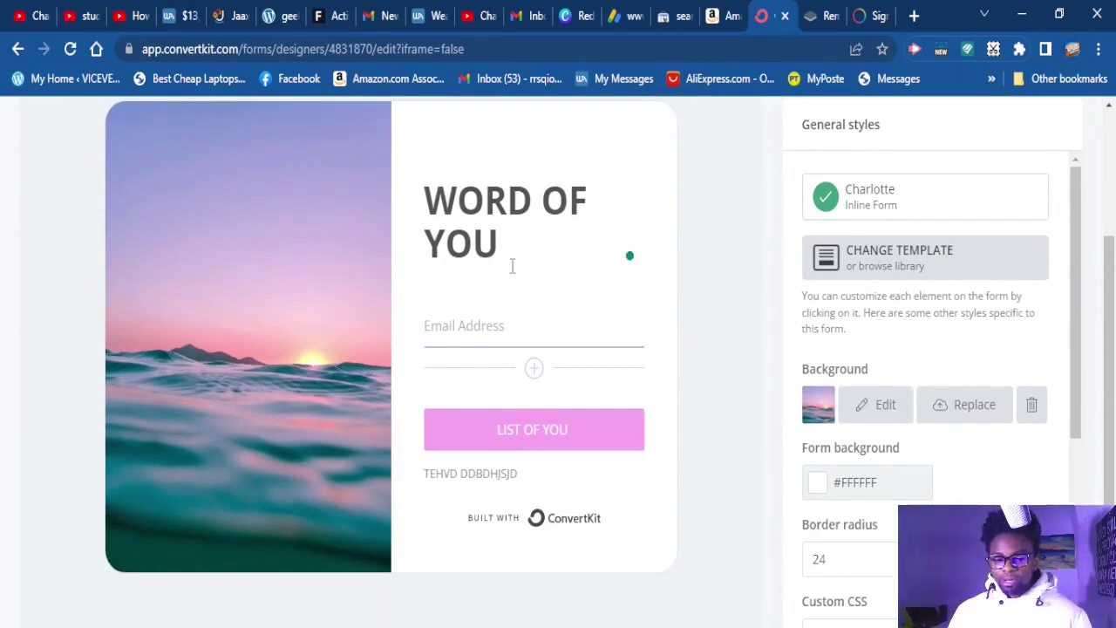
scroll(528, 282, "up", 2)
scroll(558, 314, "down", 2)
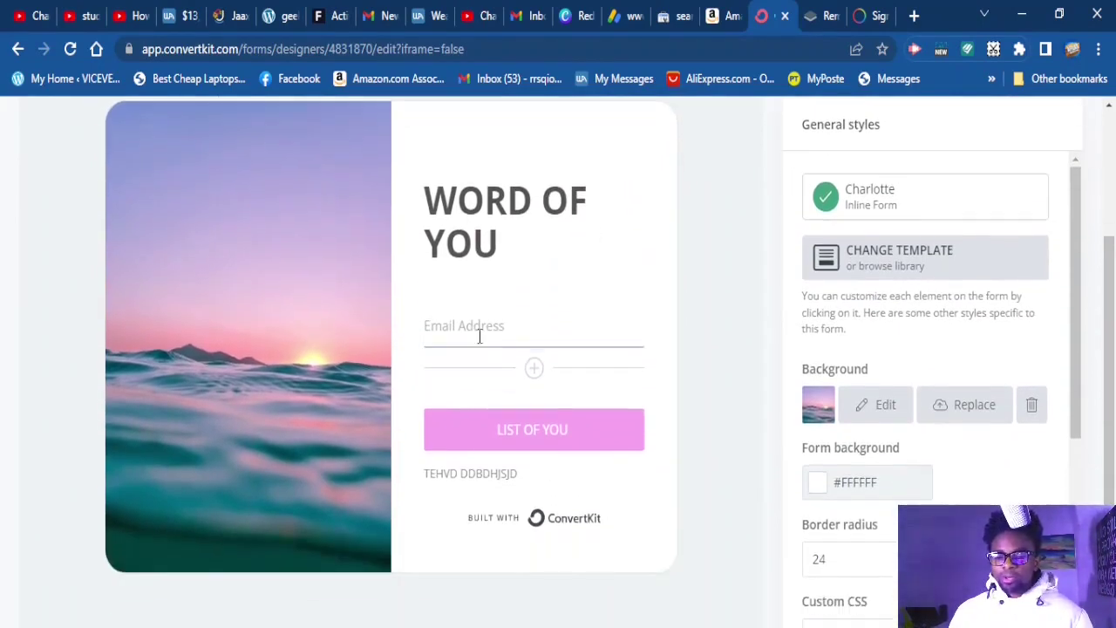
left_click_drag(608, 291, 457, 201)
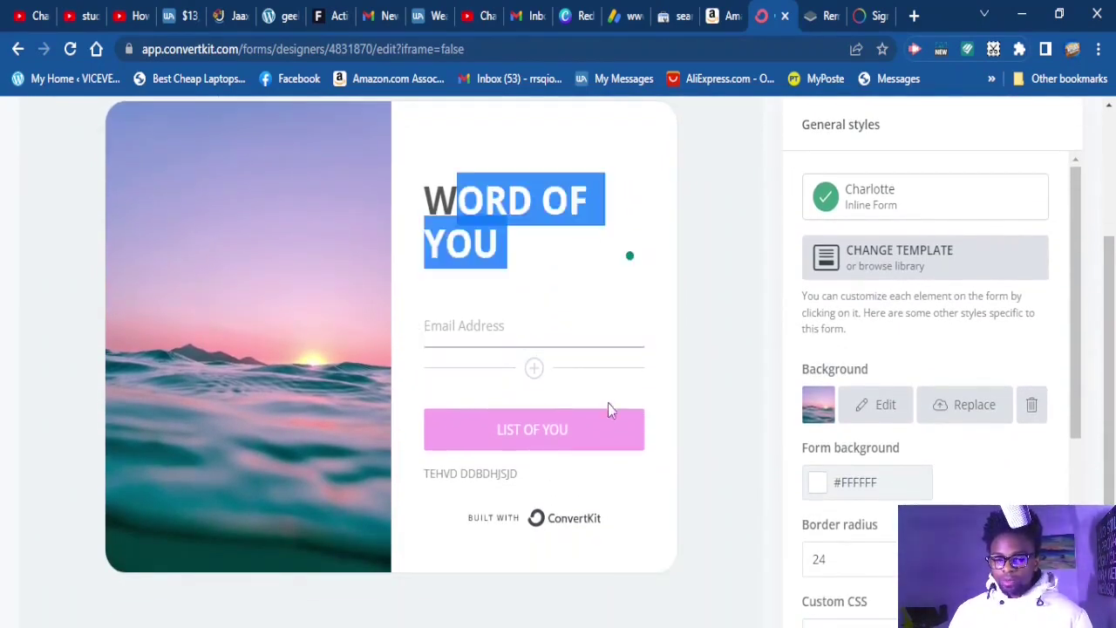
scroll(662, 428, "up", 4)
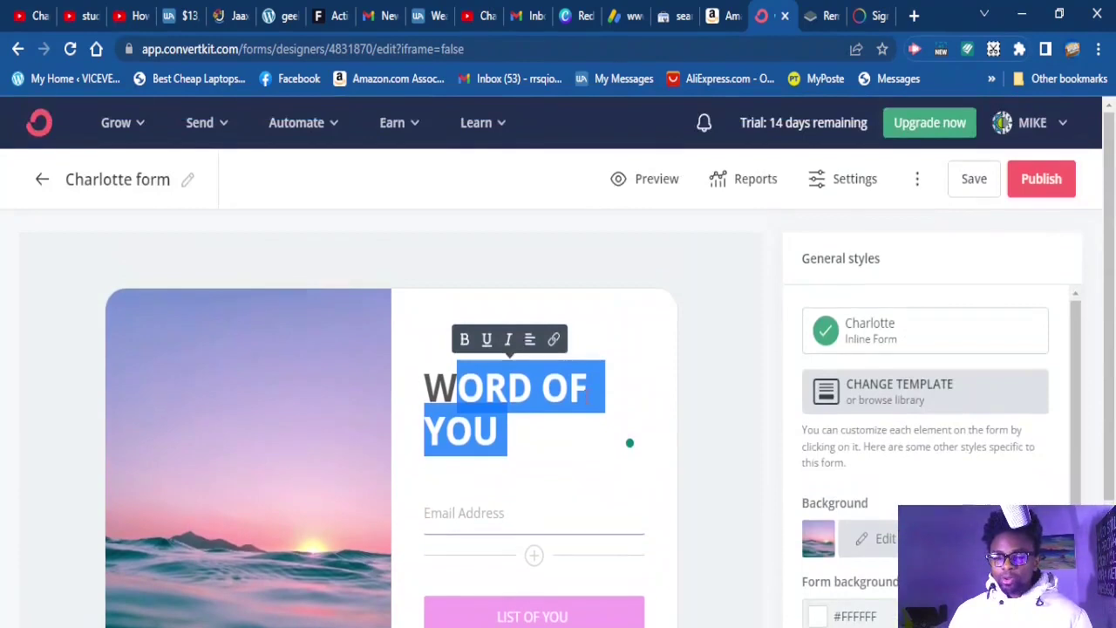
left_click(811, 279)
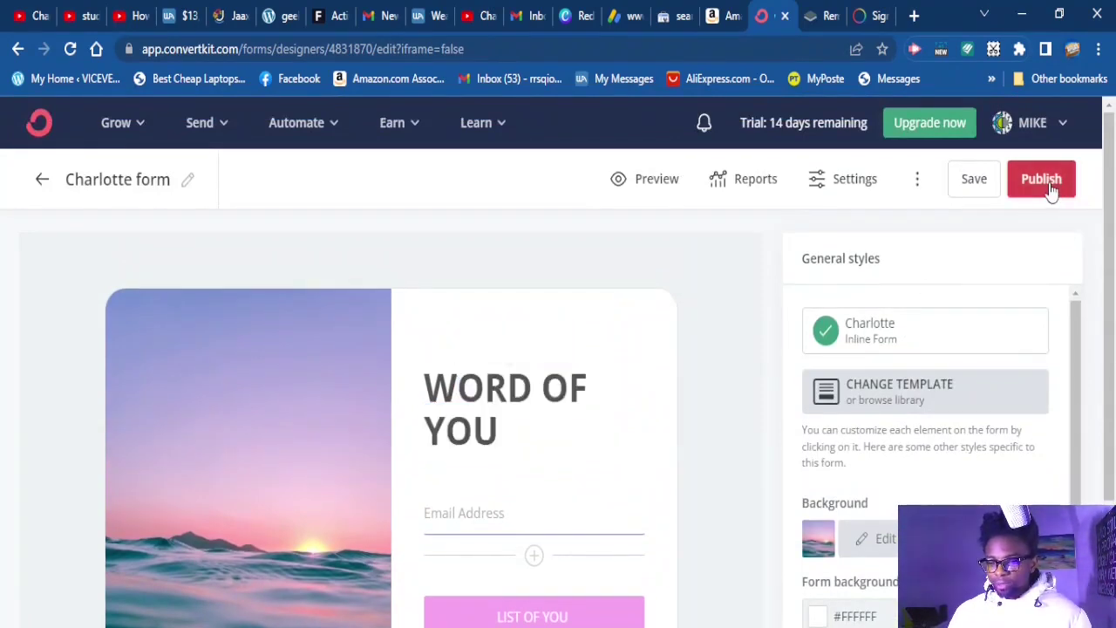
- Publish the form to get its embed options and copy the one-line JavaScript embed code
left_click(1048, 180)
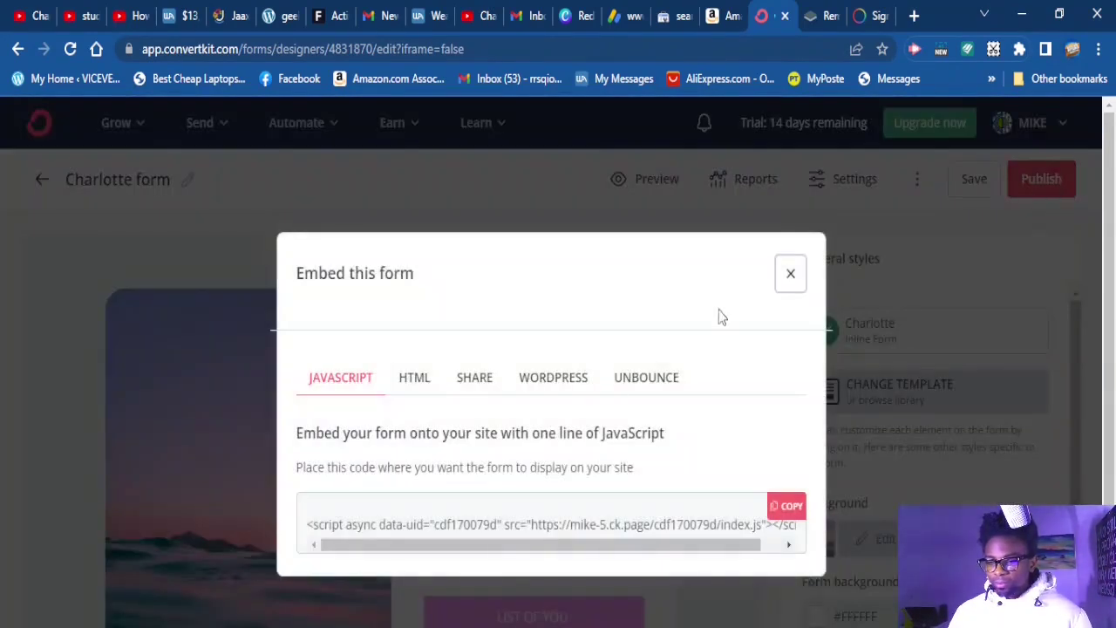
scroll(523, 436, "down", 1)
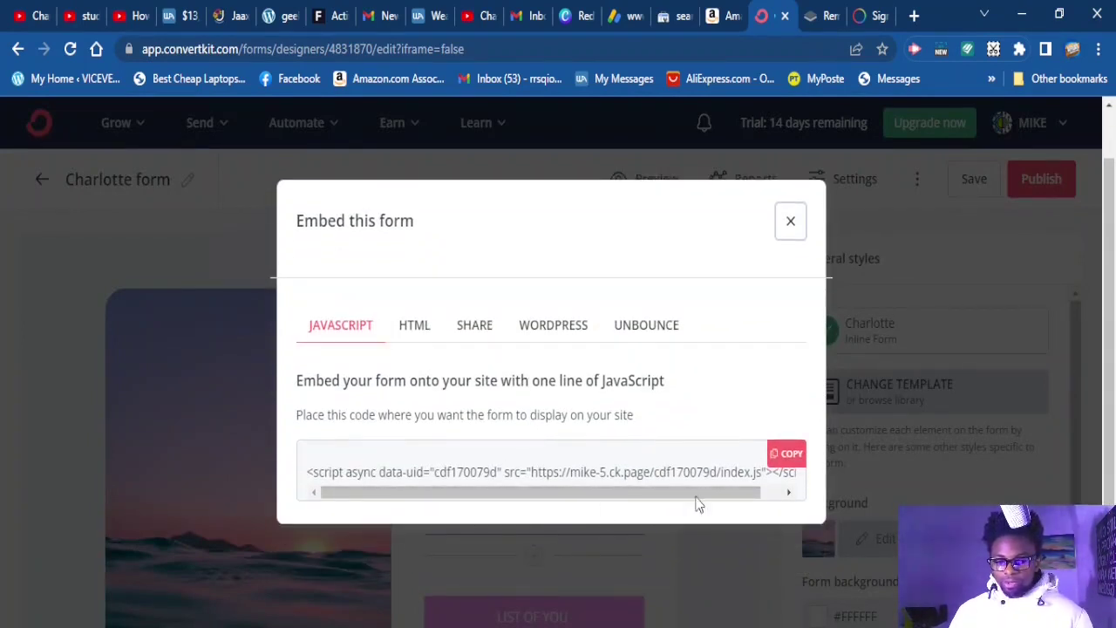
left_click(796, 462)
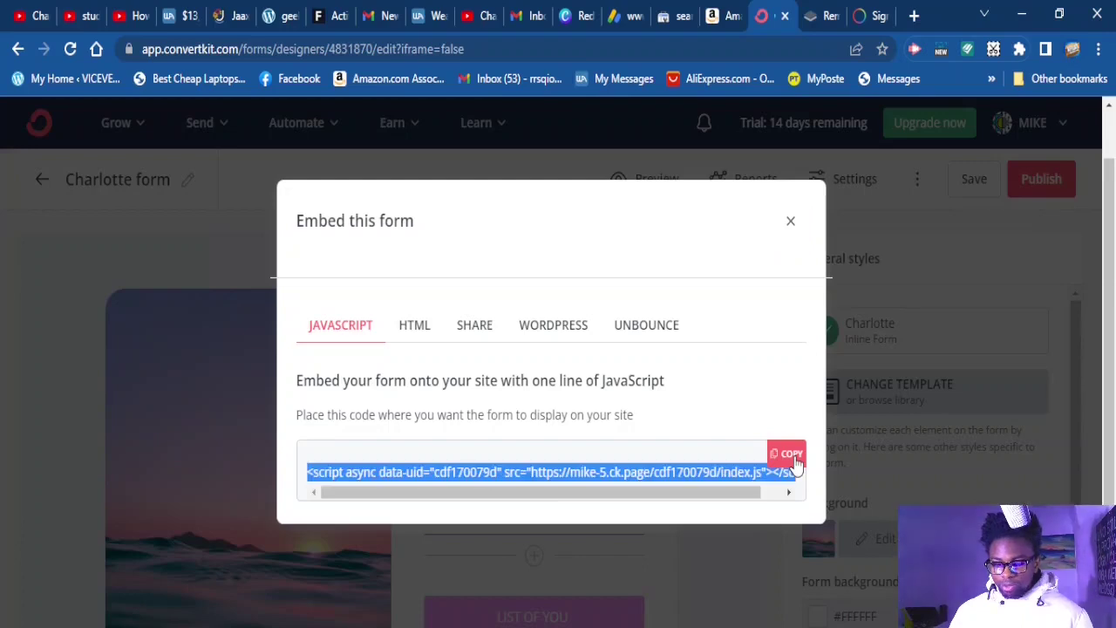
key("ctrl+c")
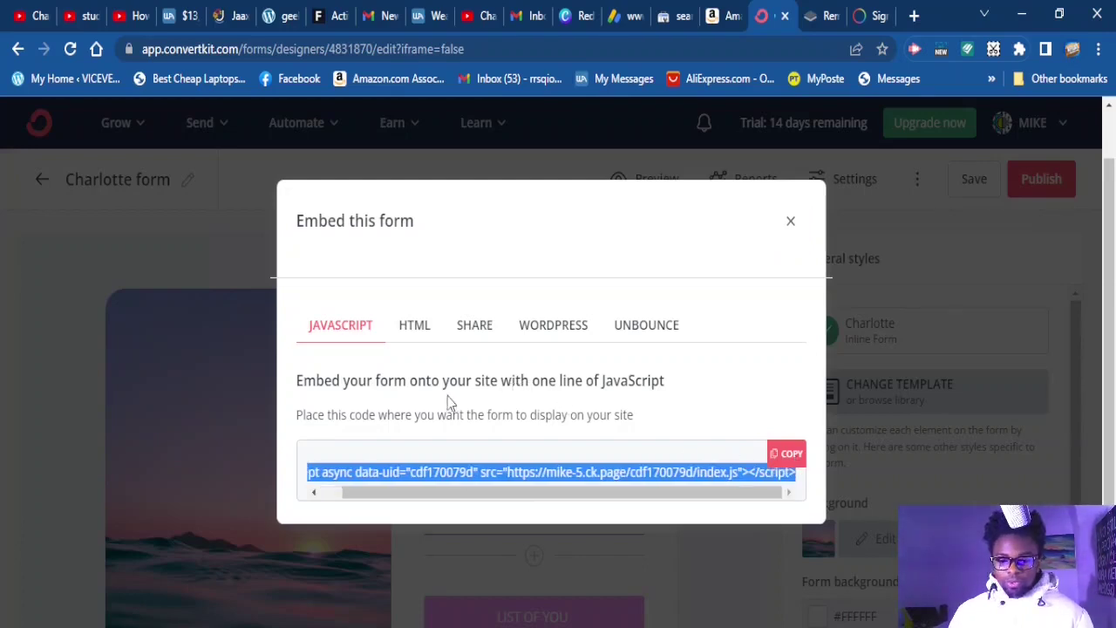
left_click_drag(449, 503, 393, 491)
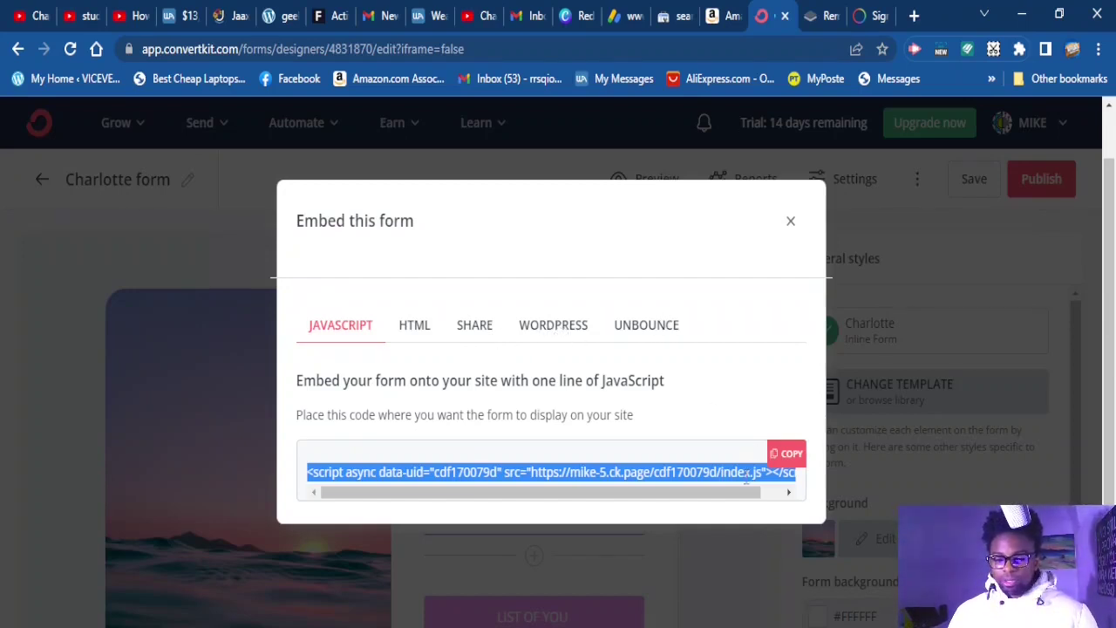
- View the form's HTML, Share, WordPress and Unbounce embed options
left_click(415, 336)
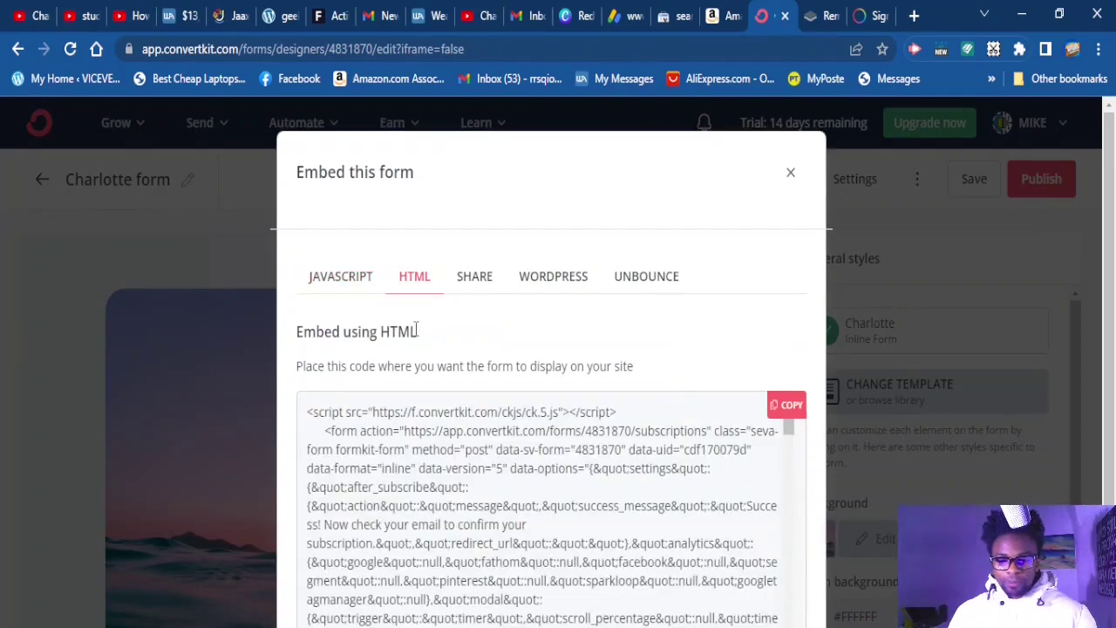
left_click(475, 281)
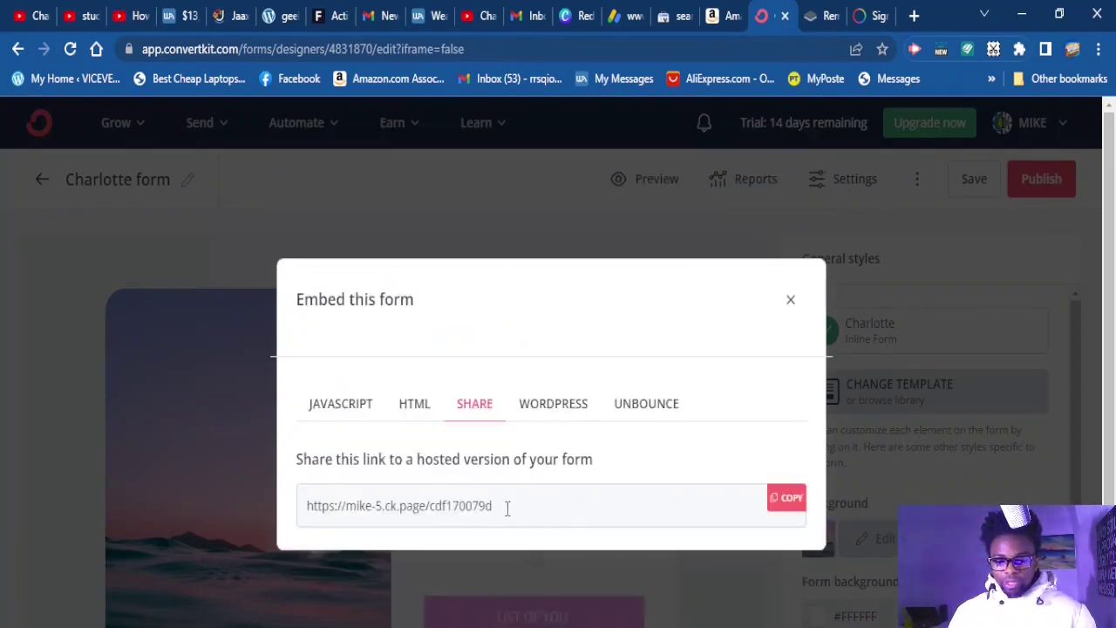
left_click(568, 410)
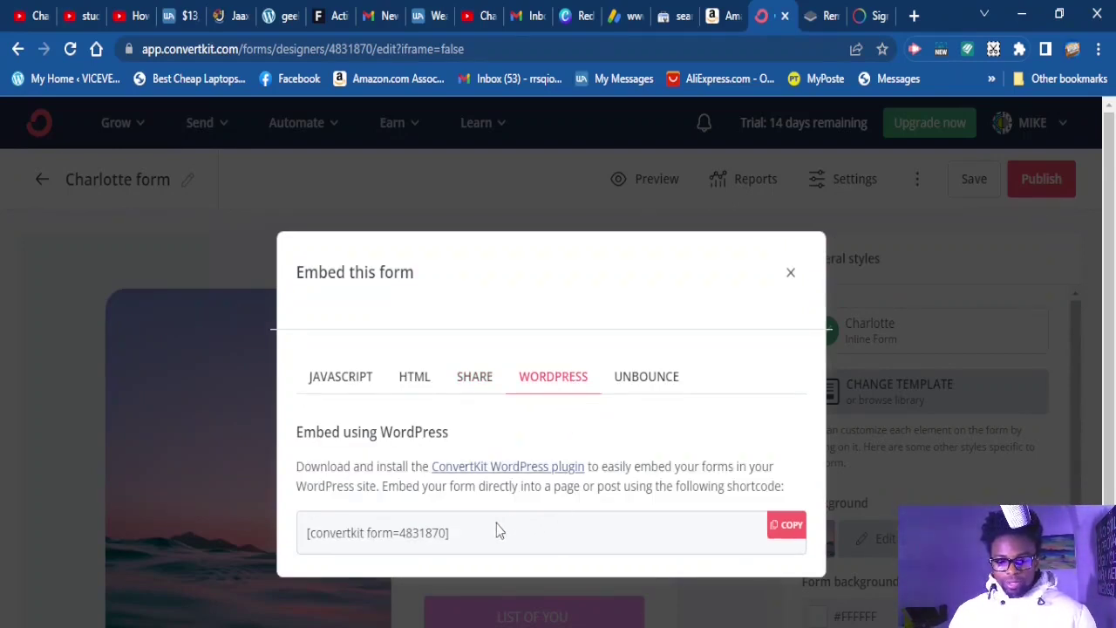
left_click(666, 381)
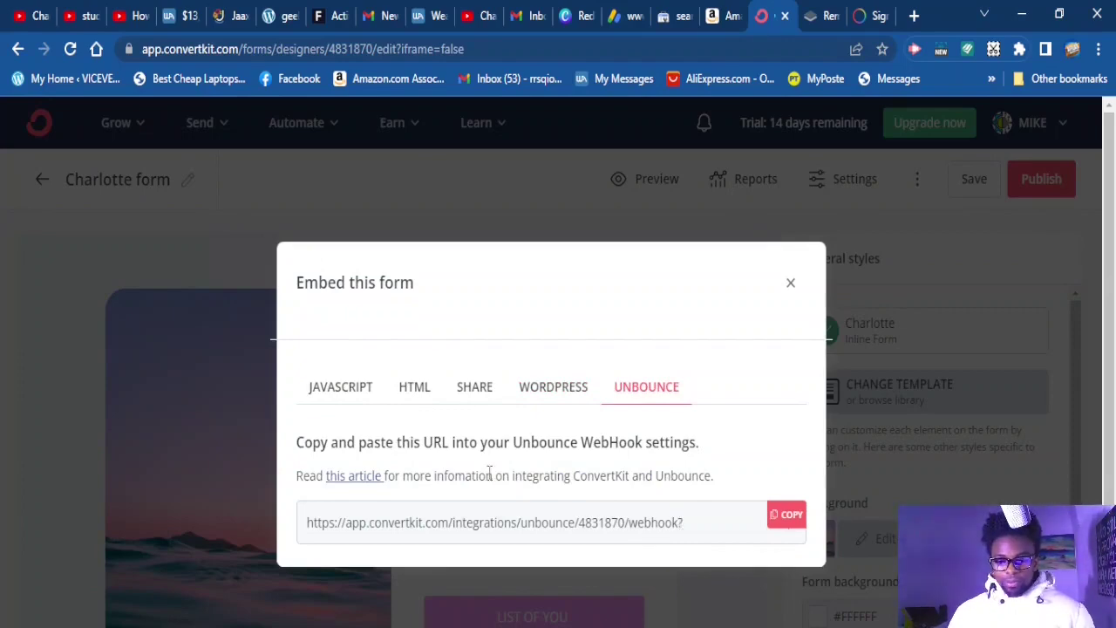
- Copy the form's full HTML embed code
left_click(422, 388)
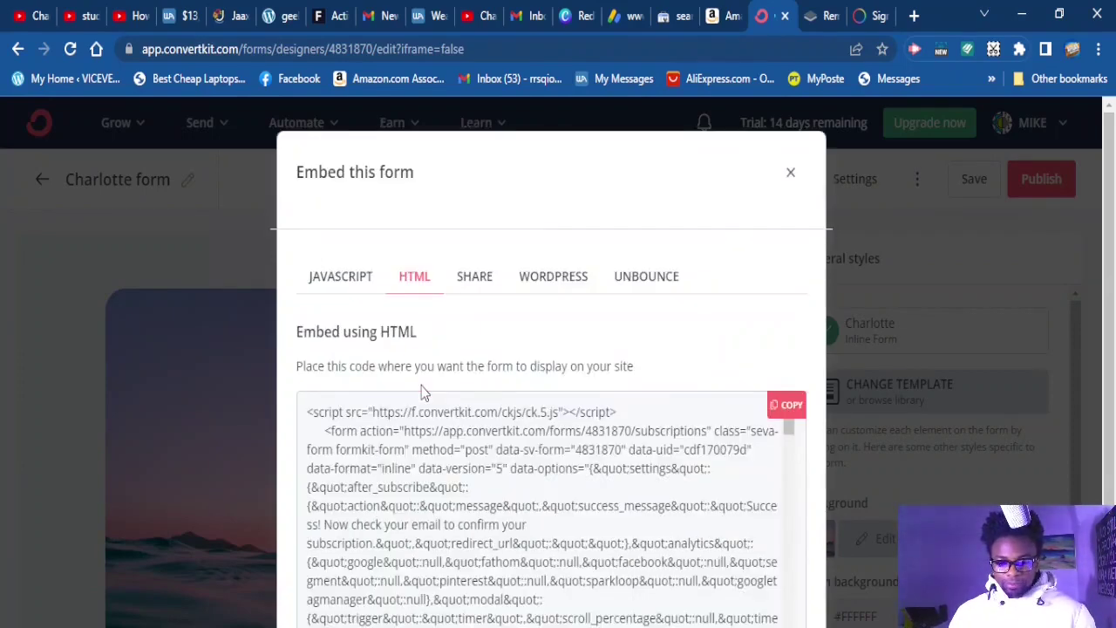
scroll(767, 454, "down", 5)
left_click(787, 405)
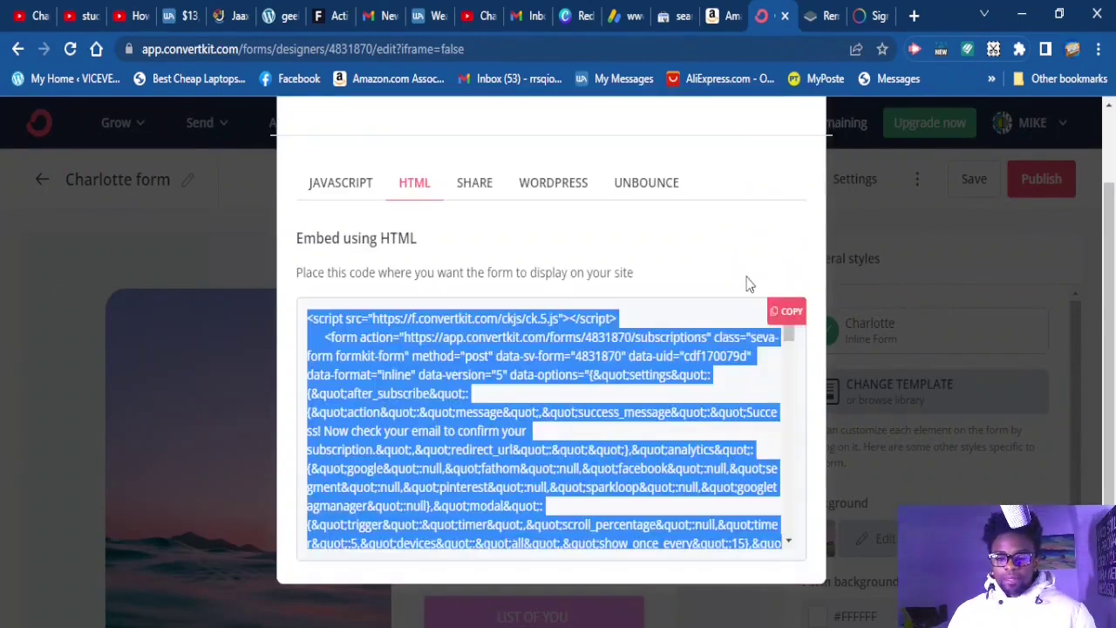
- Switch to the WordPress admin, open the page for adding new plugins and search for CONVERTKIT
scroll(748, 283, "up", 2)
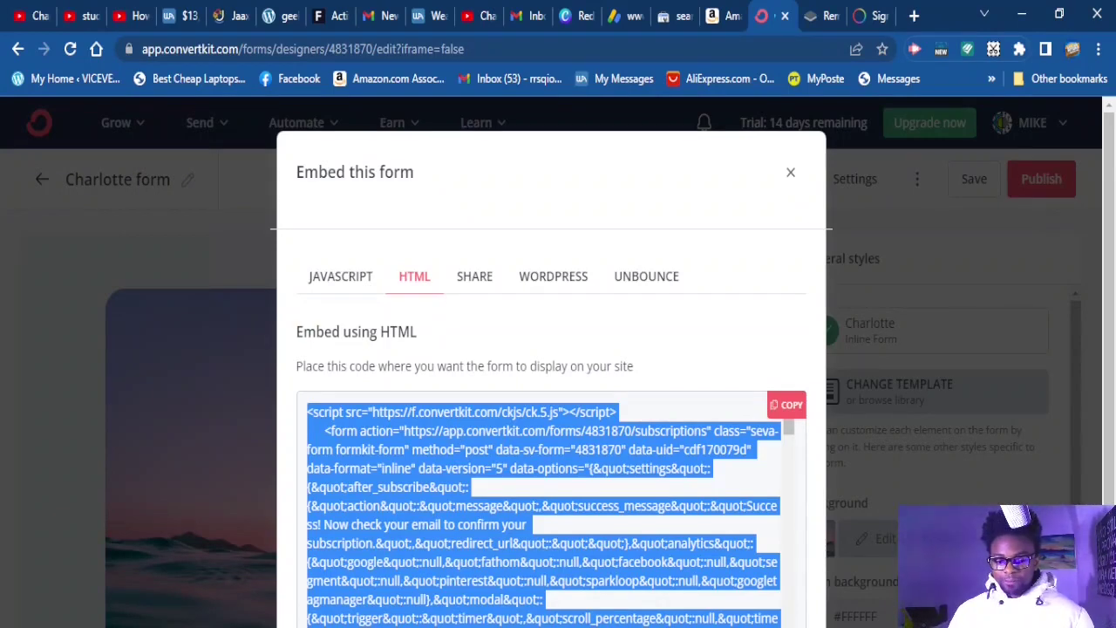
left_click(269, 15)
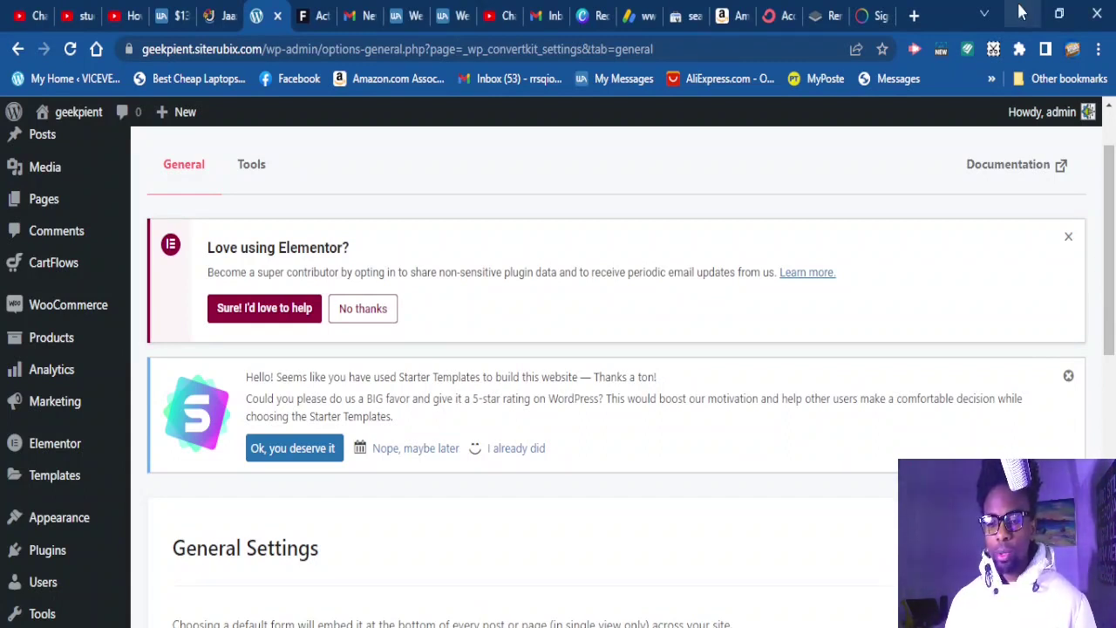
scroll(53, 340, "down", 2)
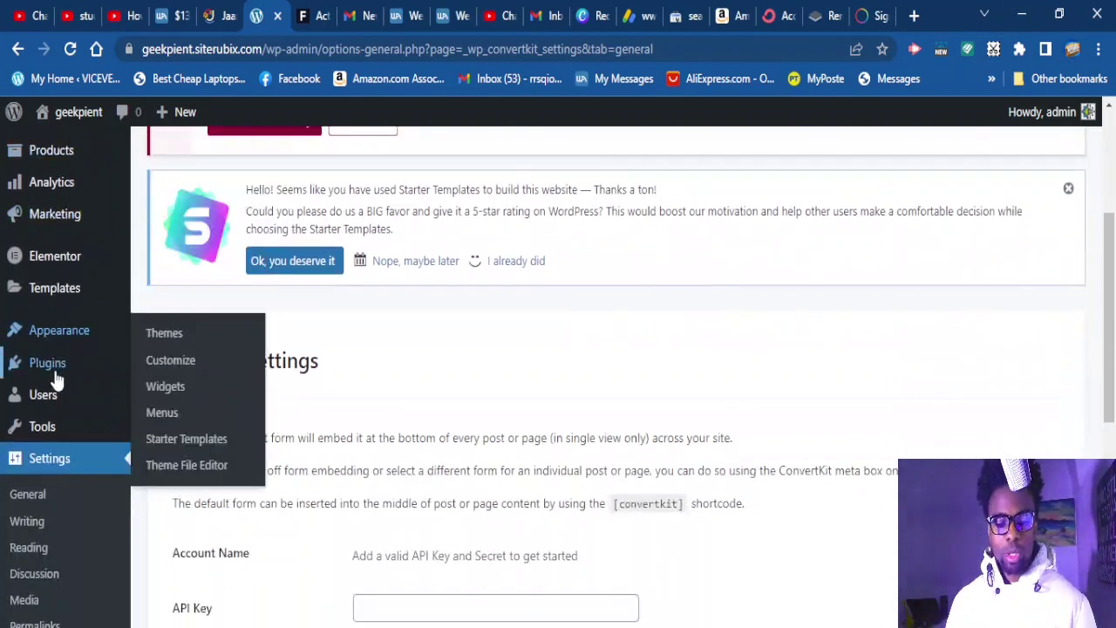
scroll(55, 378, "up", 3)
scroll(55, 358, "down", 1)
scroll(49, 340, "down", 3)
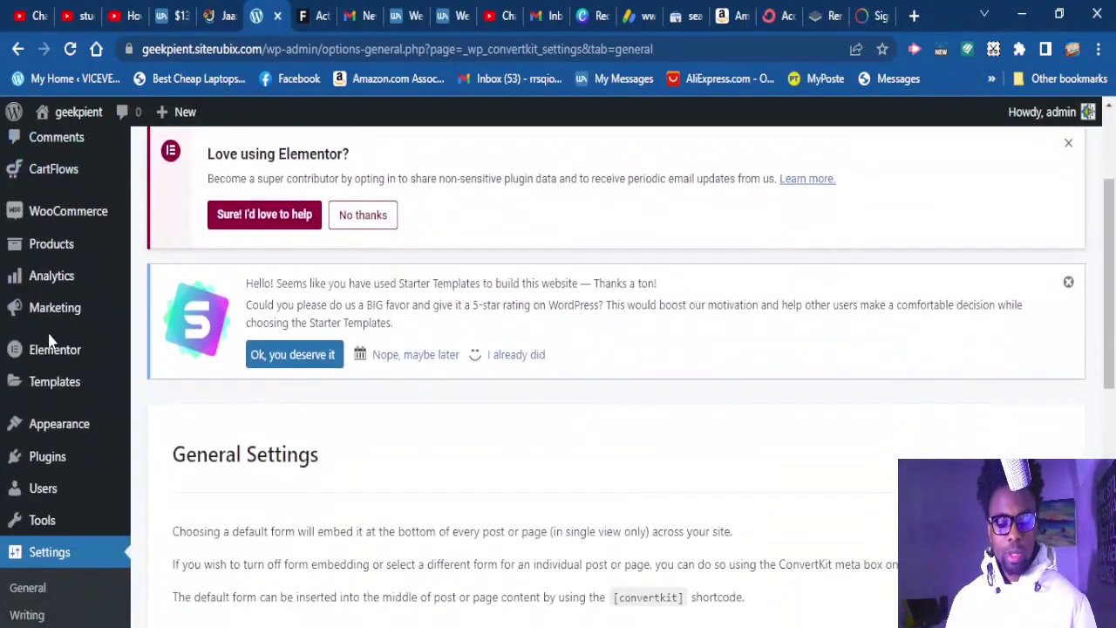
mouse_move(49, 342)
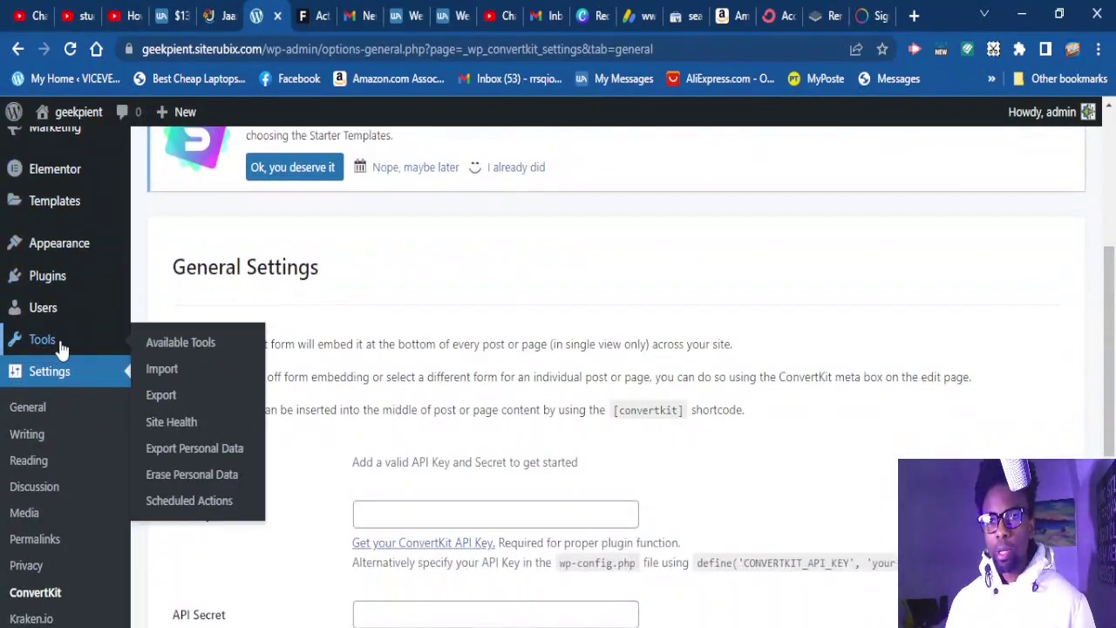
scroll(54, 375, "down", 1)
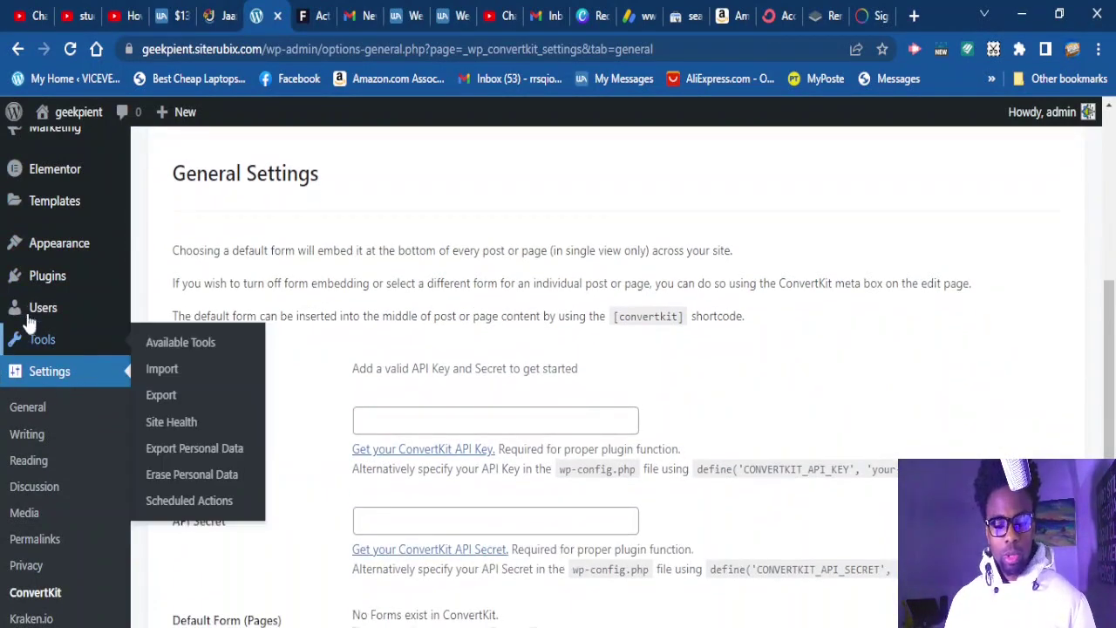
mouse_move(46, 285)
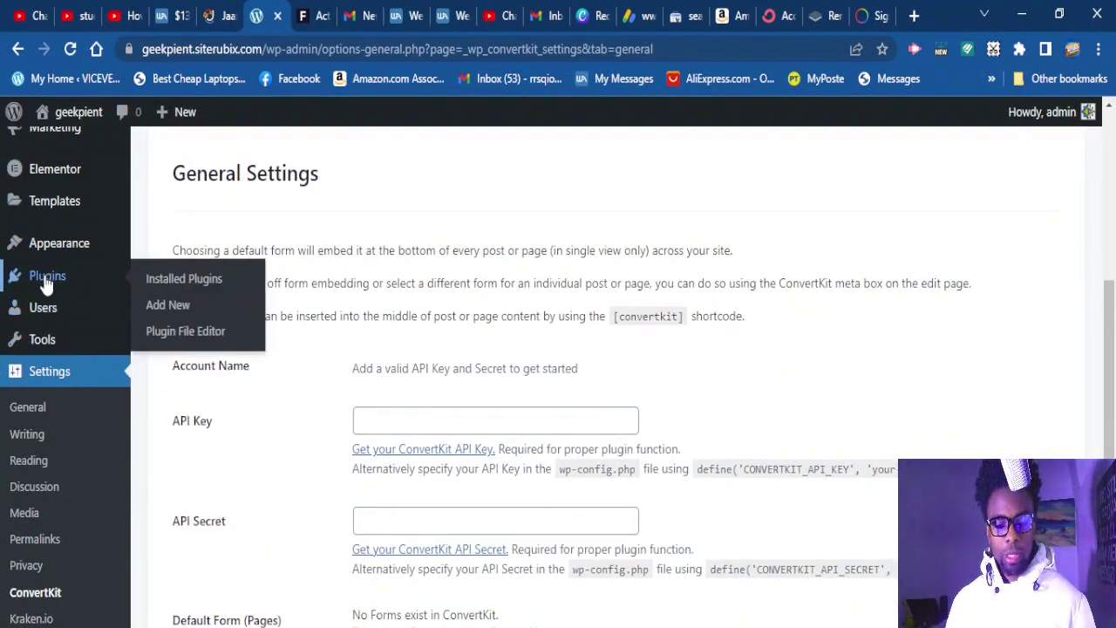
left_click(166, 306)
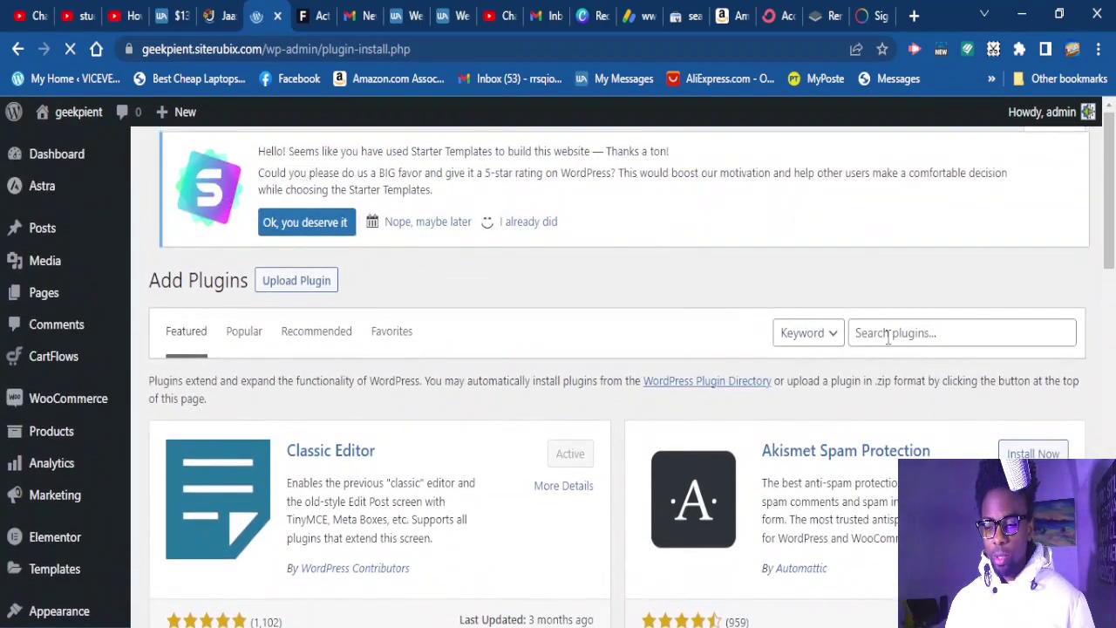
left_click(887, 336)
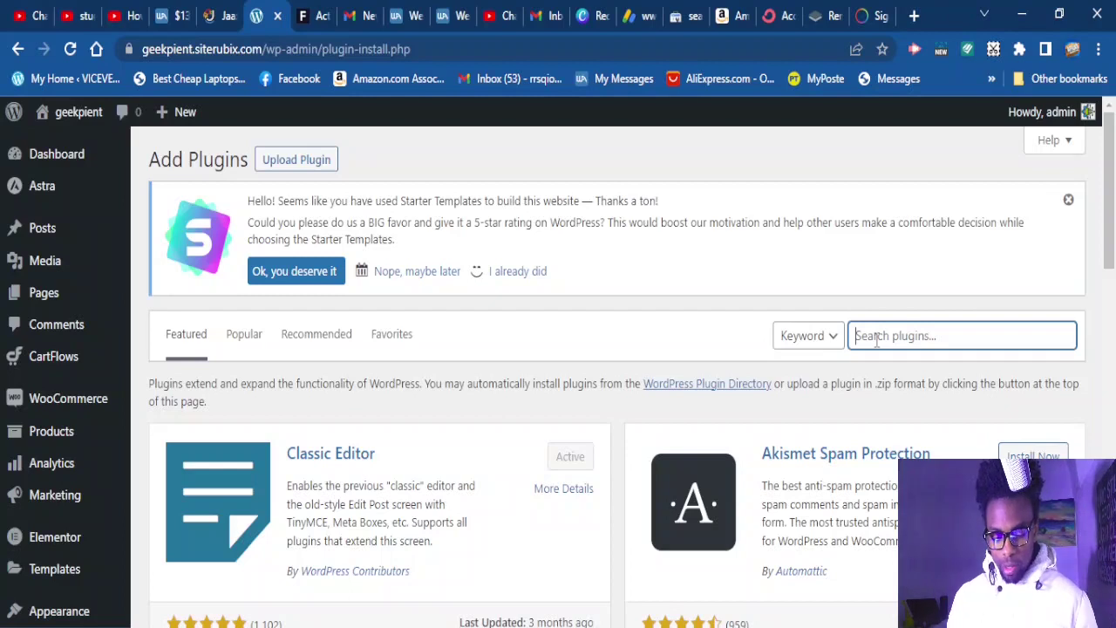
type("CONVERTKIT")
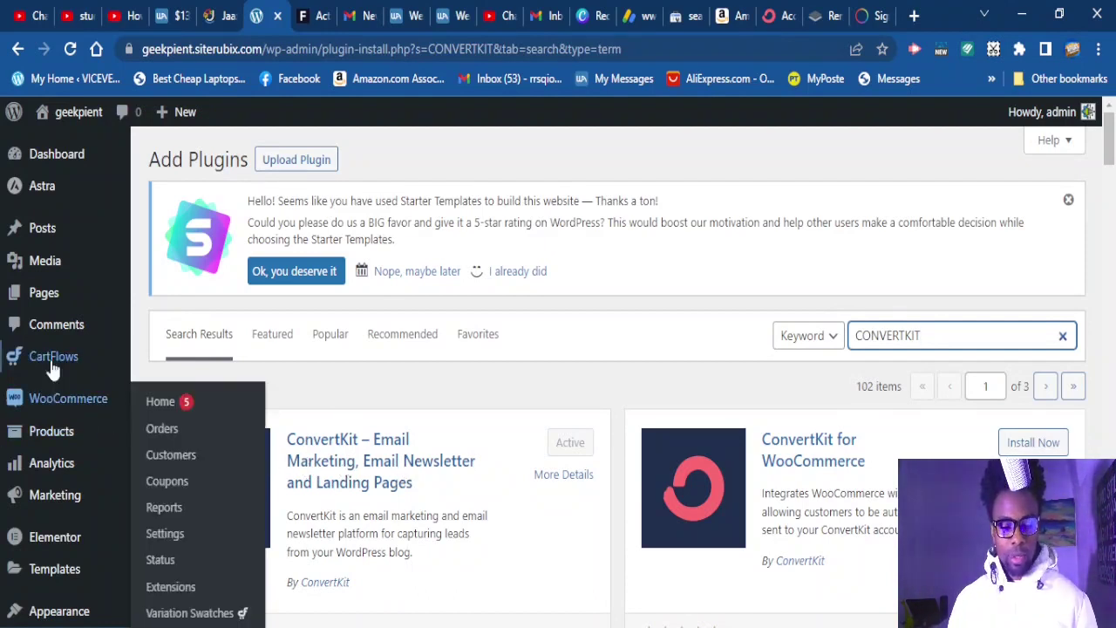
- Open the settings of the installed ConvertKit plugin and examine its API Key and API Secret requirements
mouse_move(56, 360)
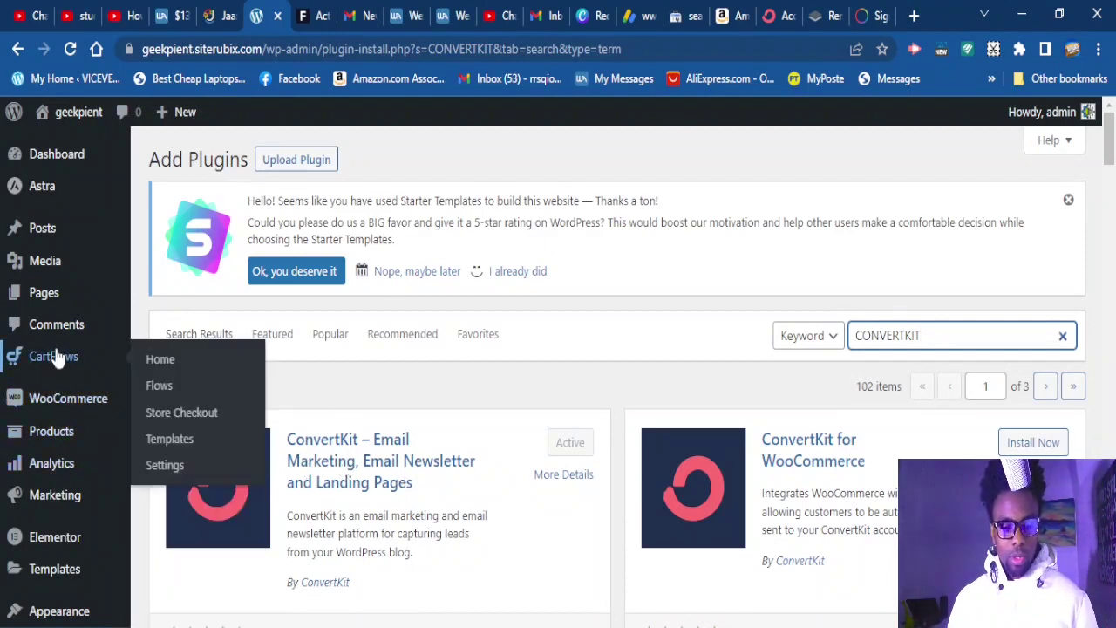
scroll(54, 360, "down", 1)
scroll(62, 470, "down", 2)
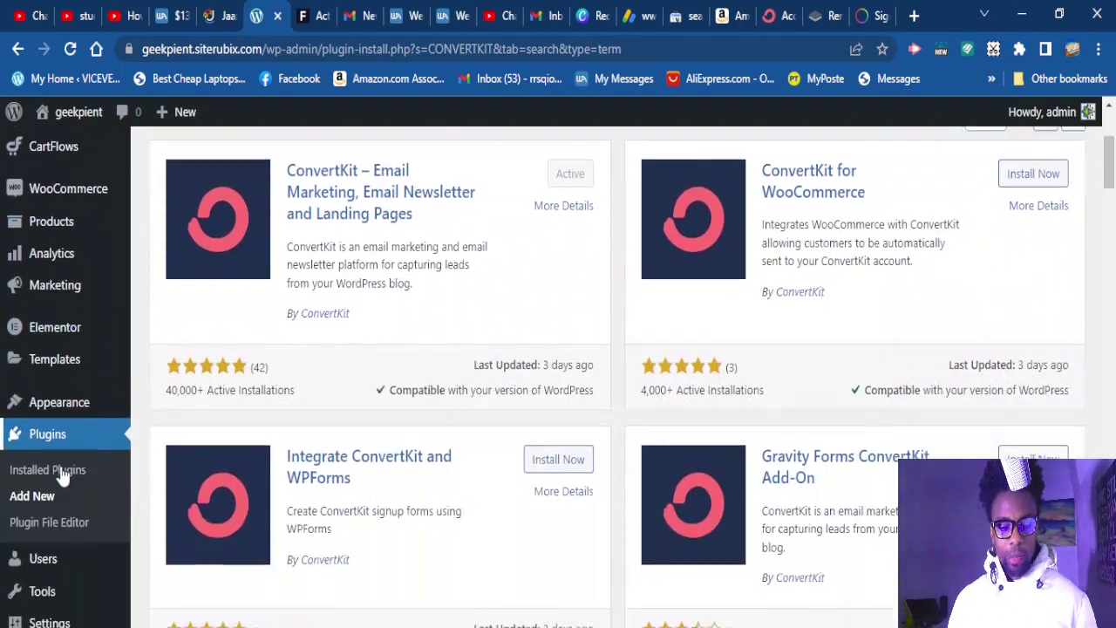
left_click(41, 472)
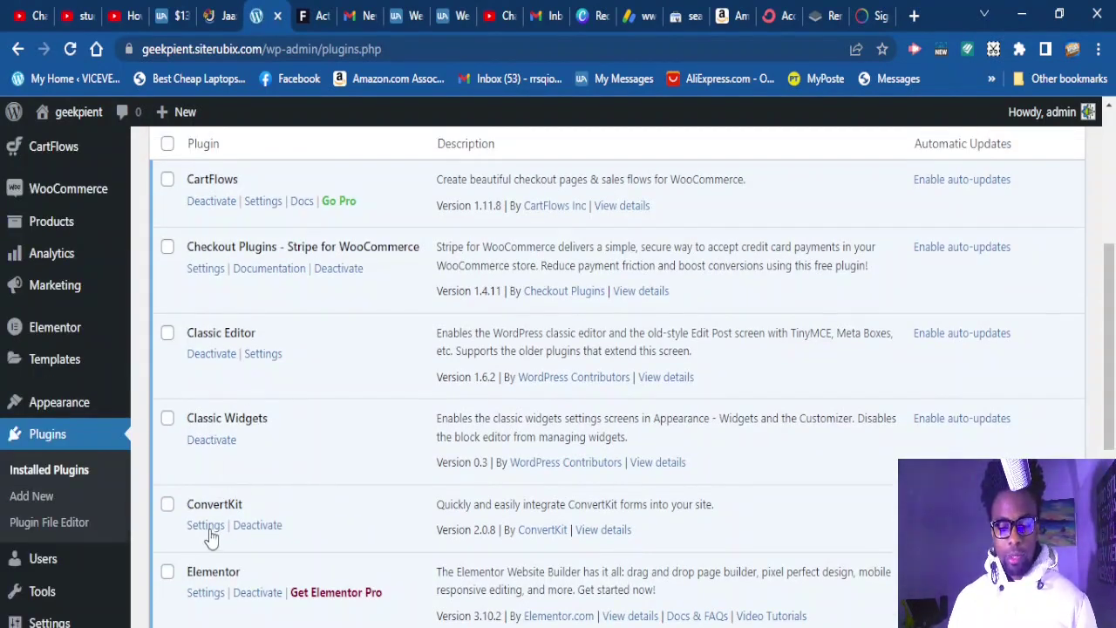
scroll(212, 528, "down", 1)
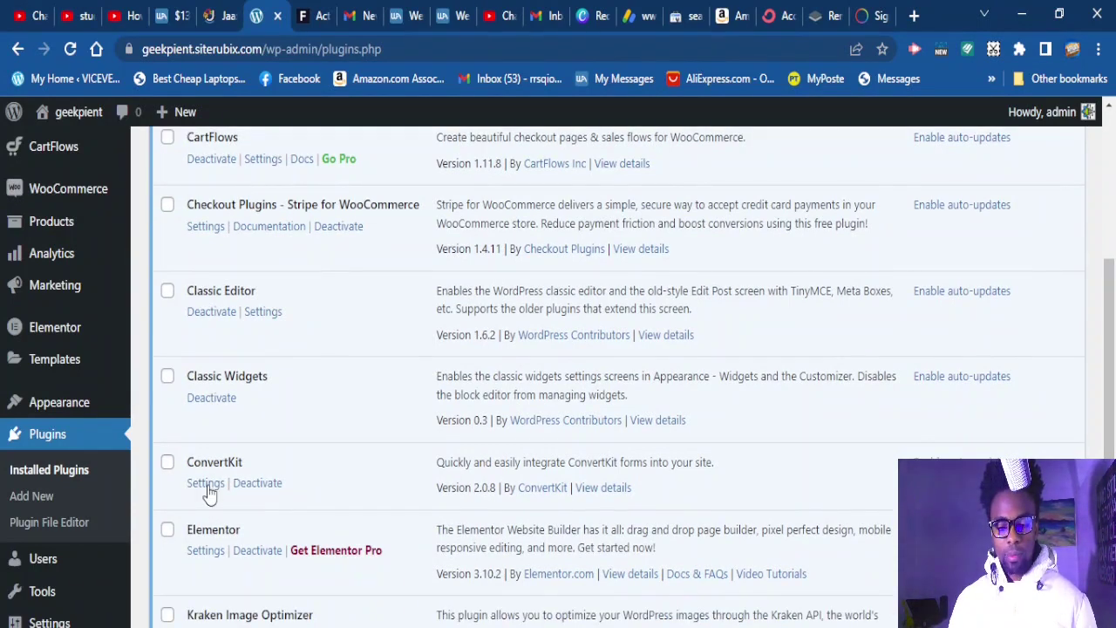
left_click(208, 485)
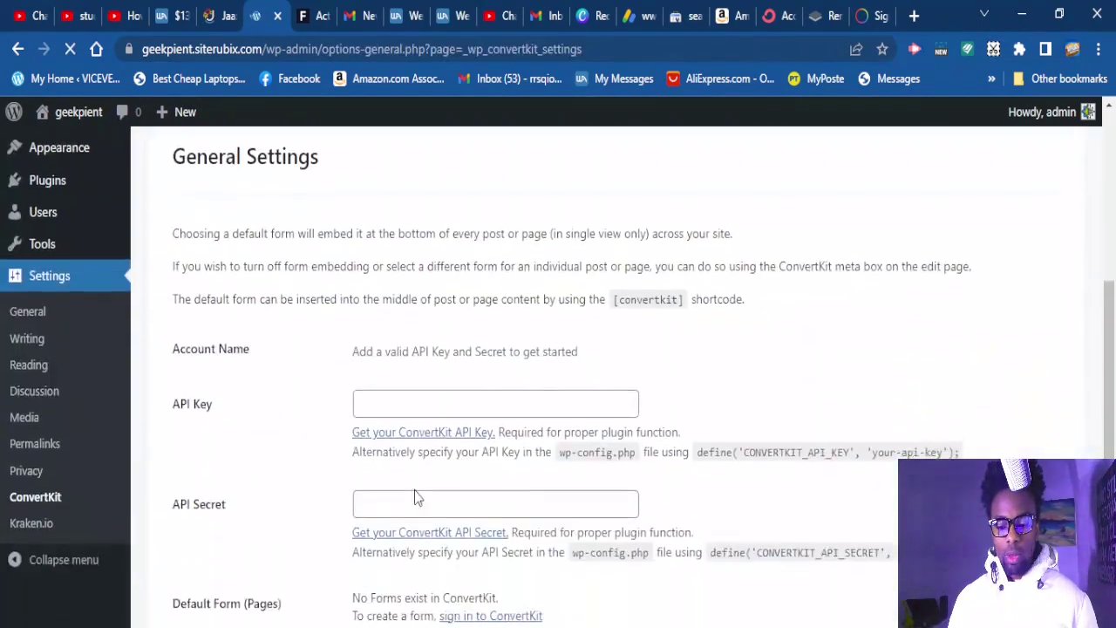
scroll(404, 491, "up", 1)
scroll(352, 460, "down", 1)
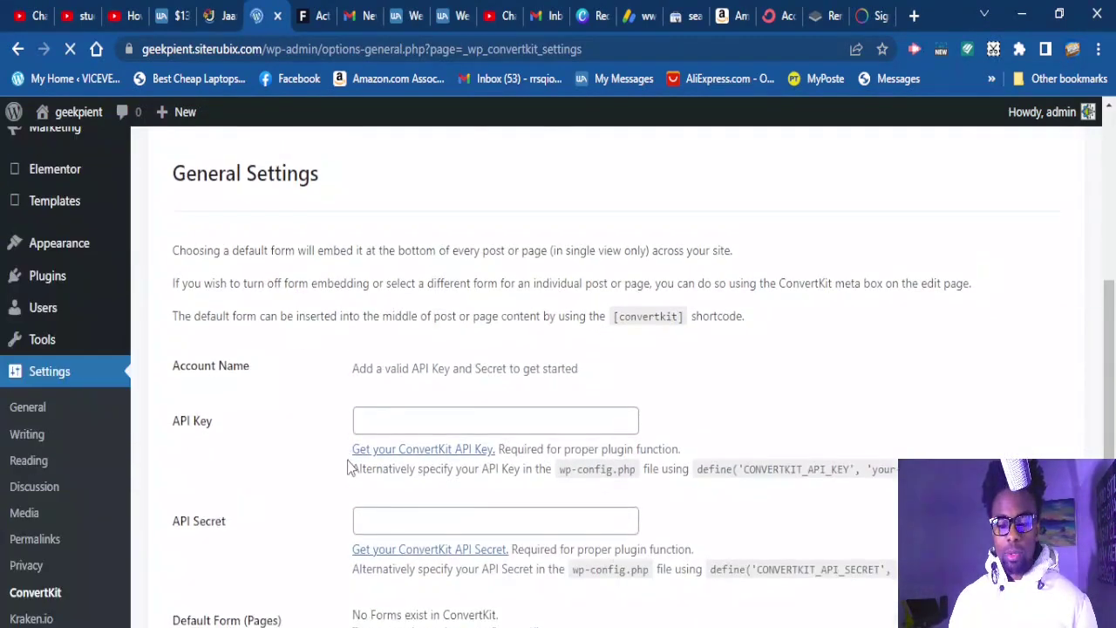
scroll(305, 440, "down", 1)
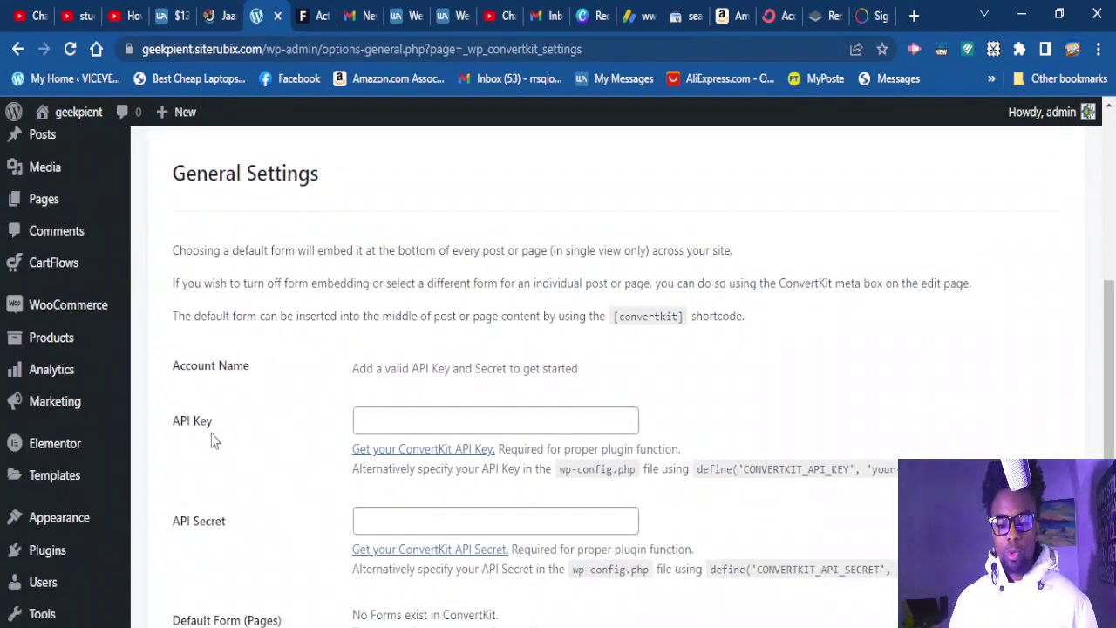
scroll(373, 422, "down", 1)
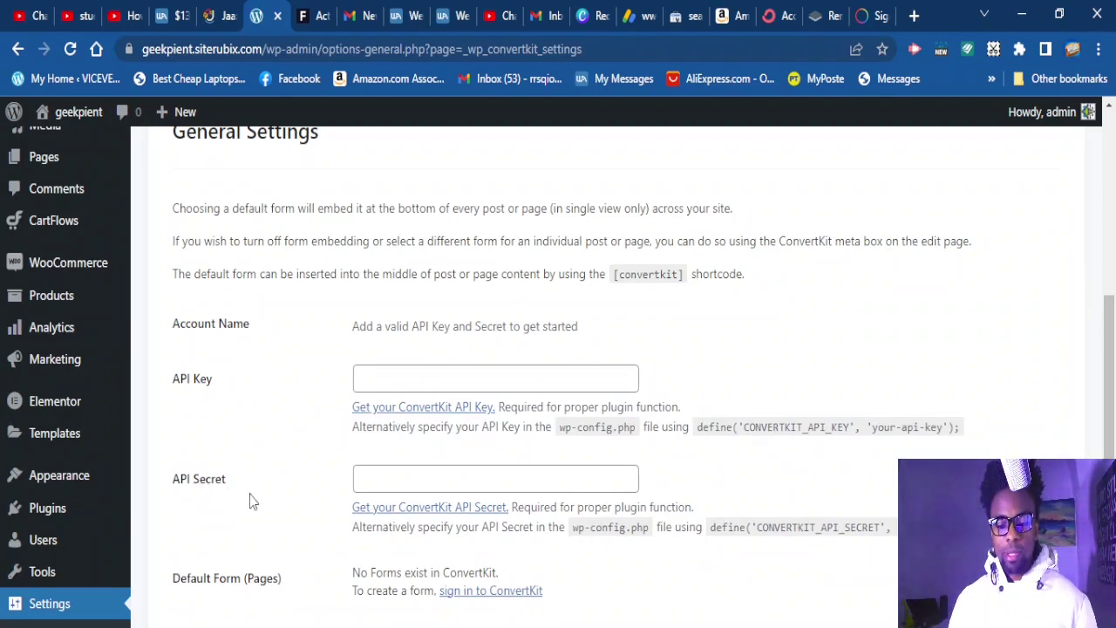
scroll(274, 484, "up", 1)
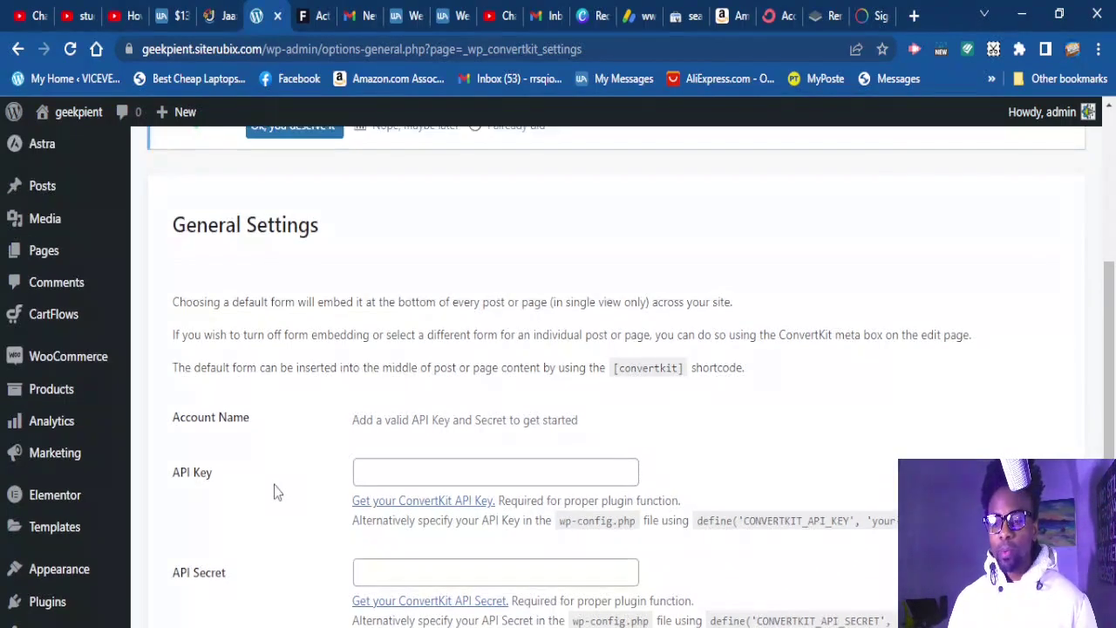
scroll(274, 484, "down", 1)
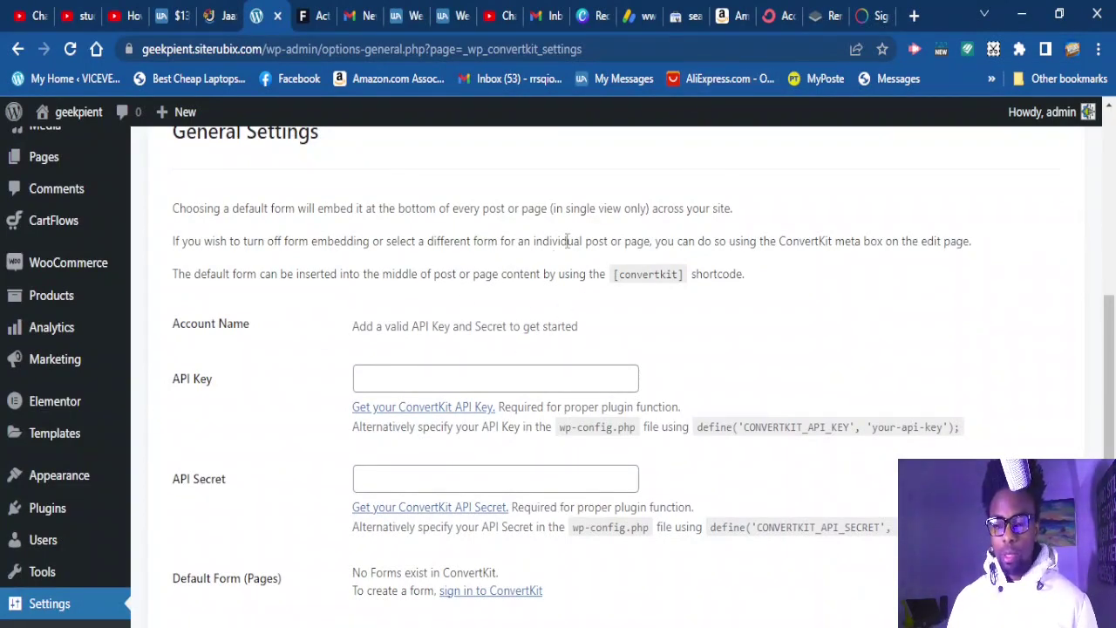
- Switch to ConvertKit's advanced account settings and copy the API key from the API section
left_click(776, 16)
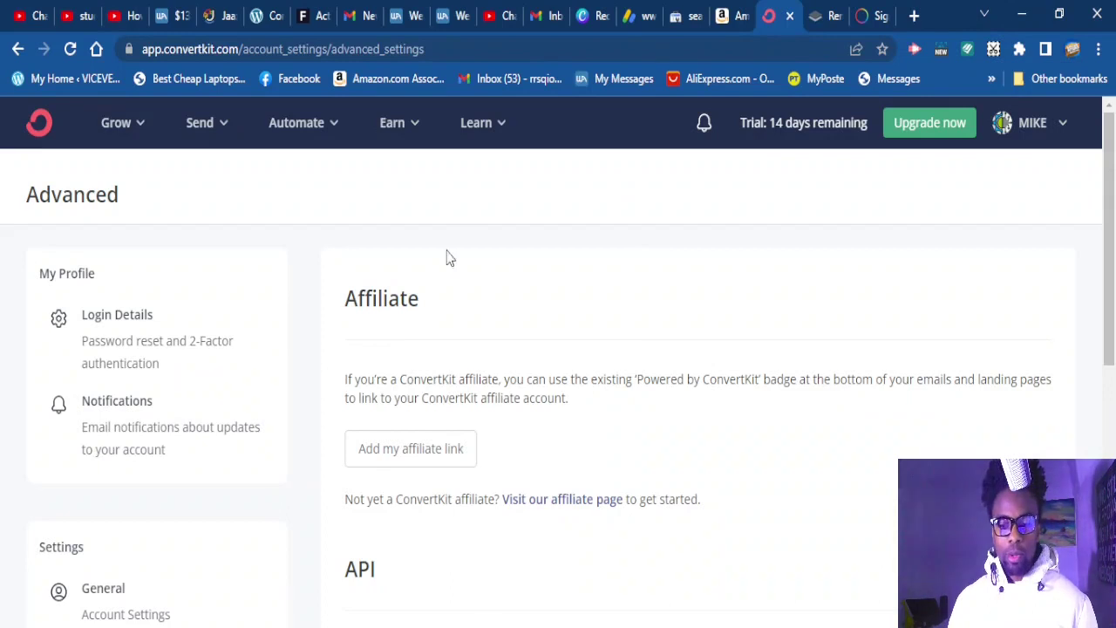
left_click(1061, 127)
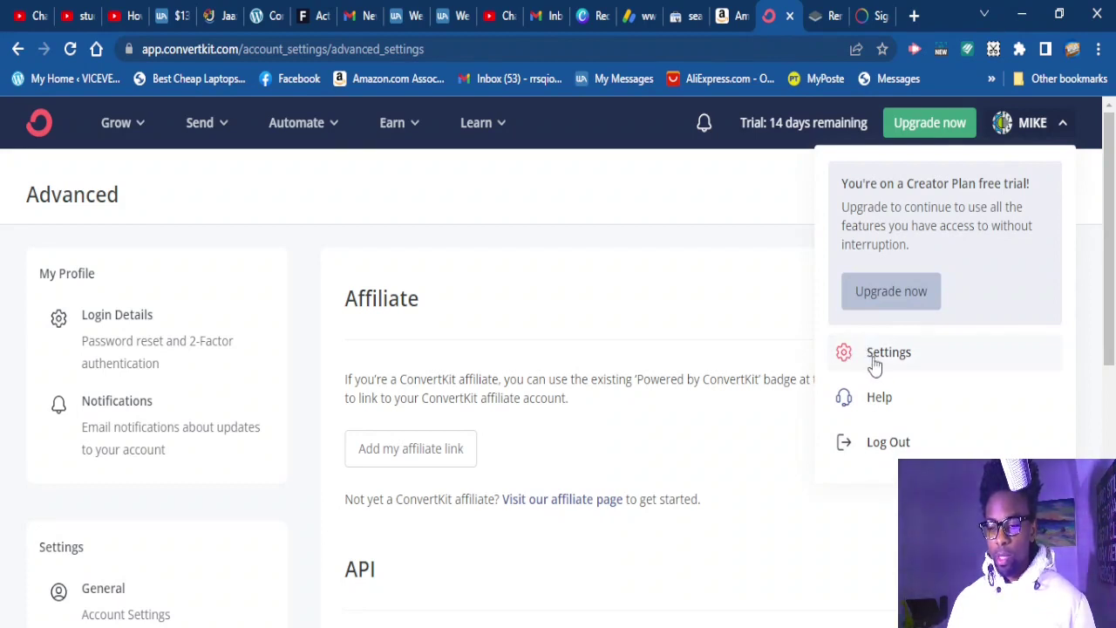
left_click(169, 232)
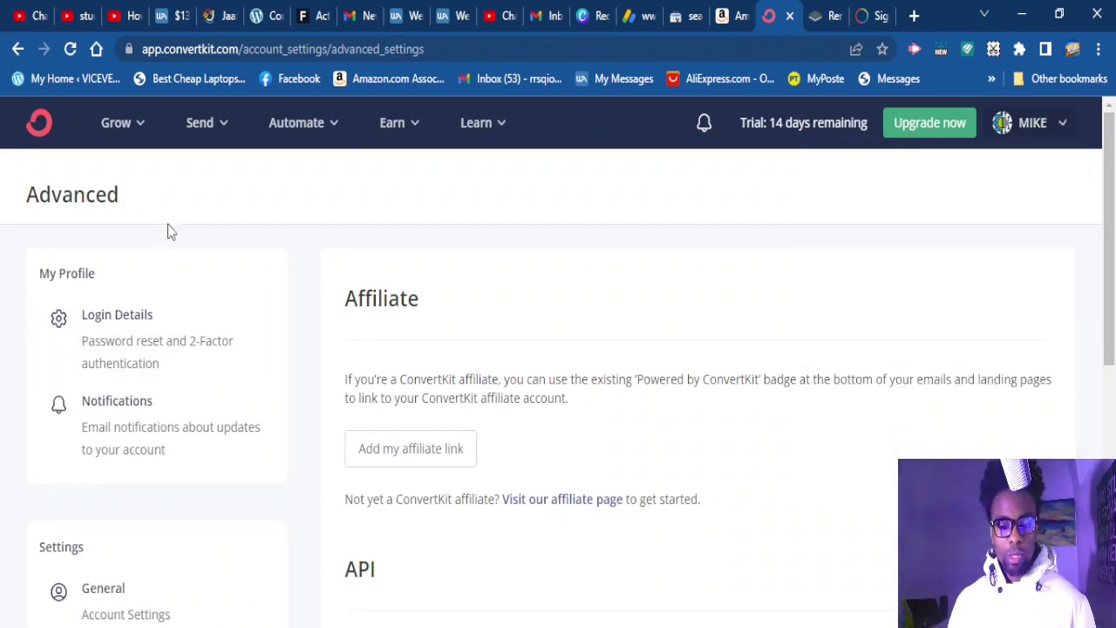
scroll(286, 391, "down", 6)
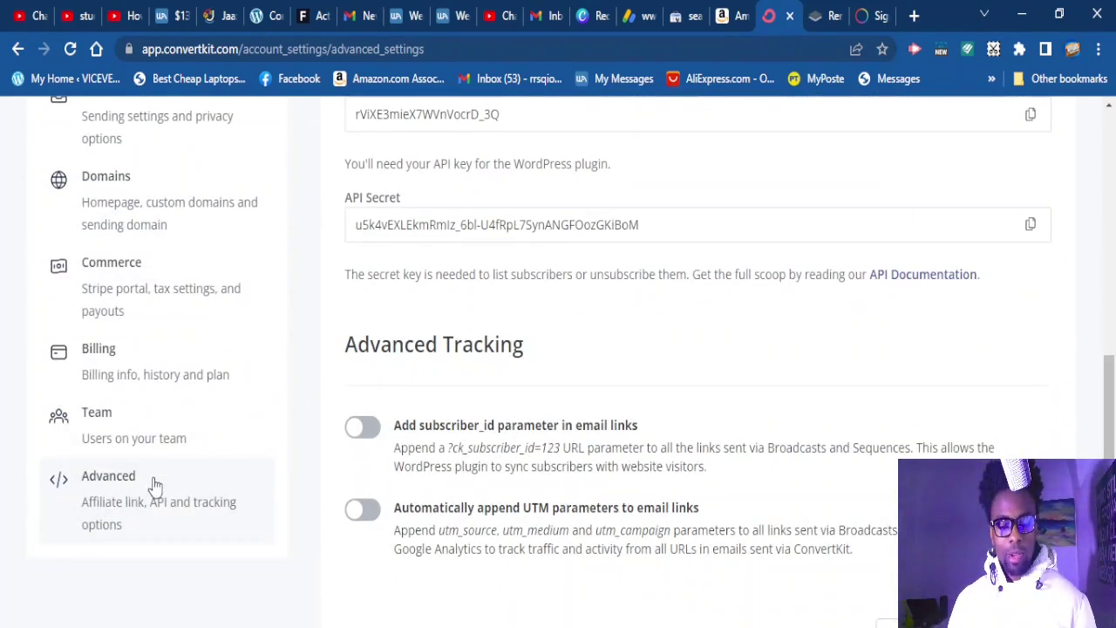
scroll(490, 387, "up", 2)
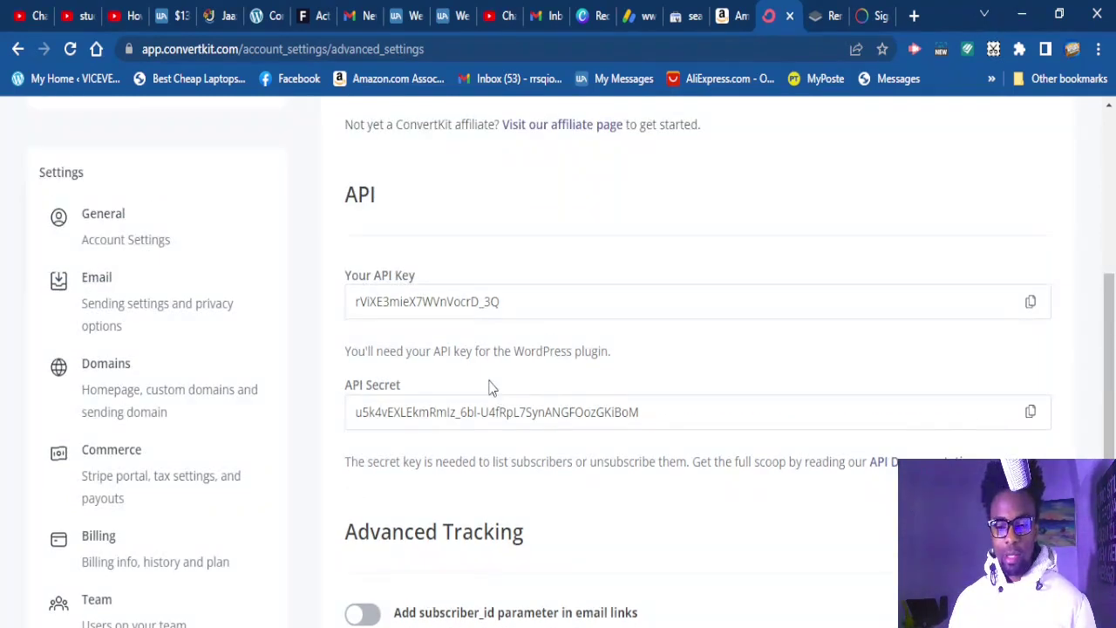
scroll(418, 315, "up", 1)
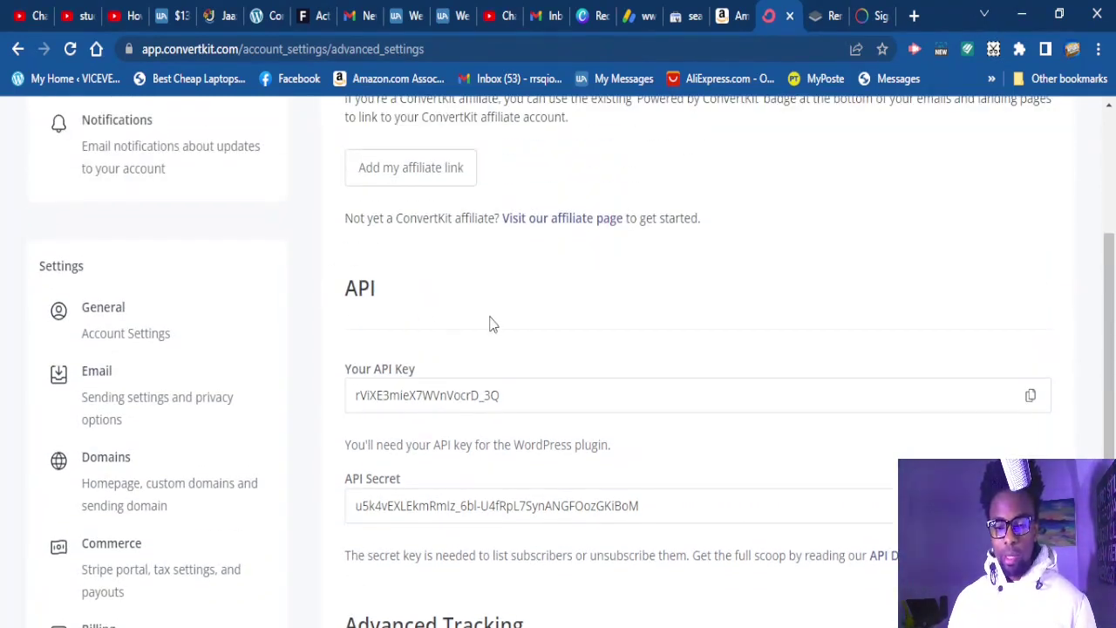
scroll(495, 333, "up", 2)
scroll(496, 346, "down", 1)
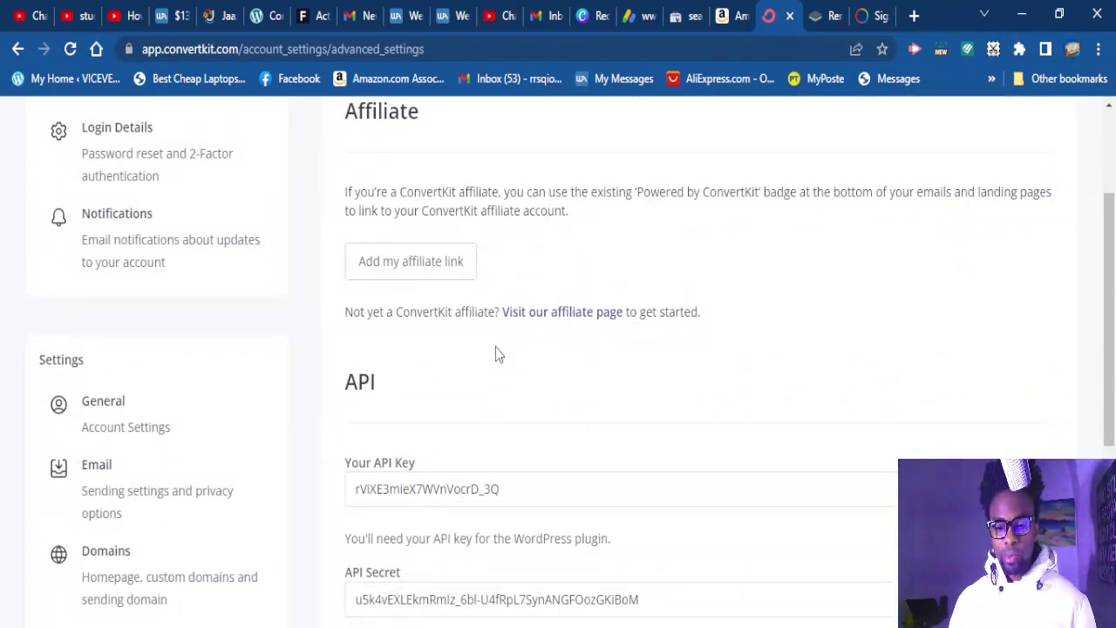
scroll(495, 349, "down", 2)
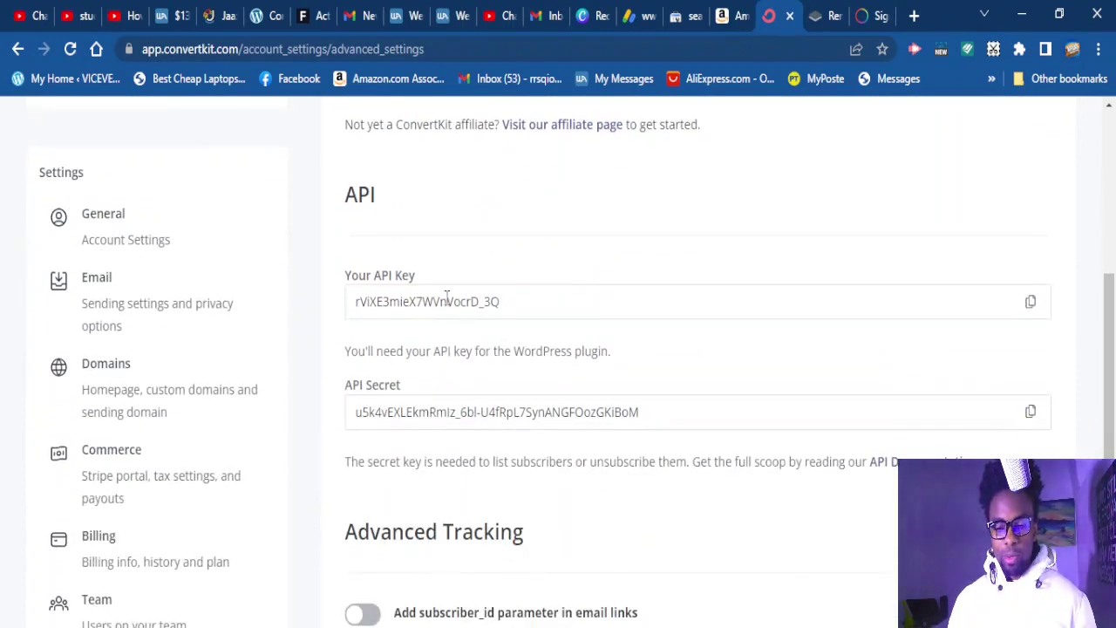
left_click_drag(514, 302, 347, 306)
key("ctrl+c")
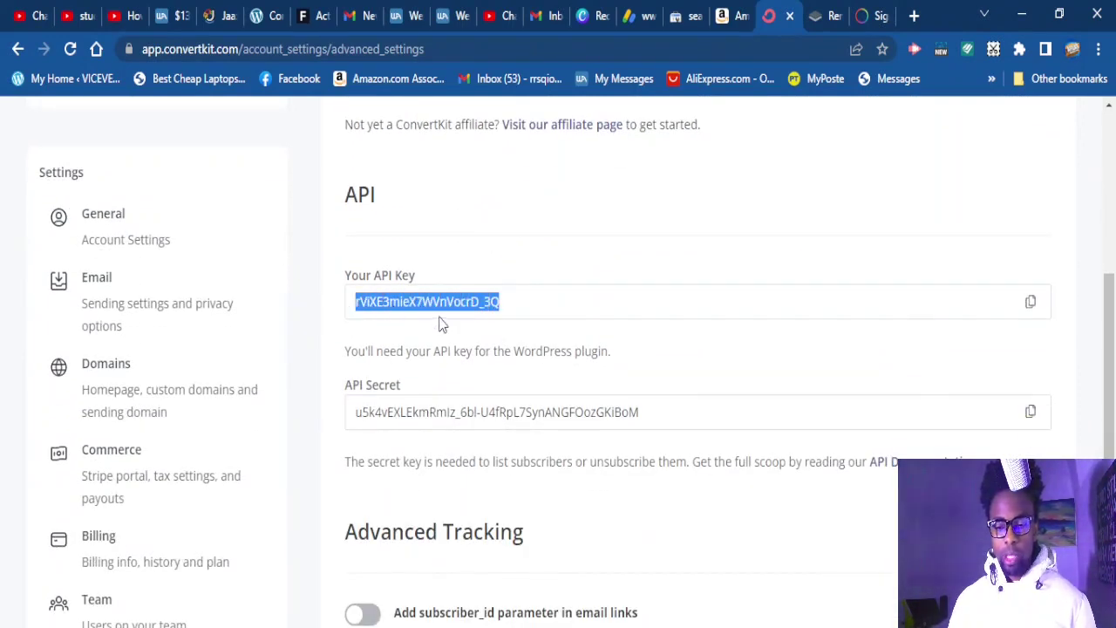
- Switch to WordPress and paste the API key into the ConvertKit plugin's API Key field
left_click(272, 19)
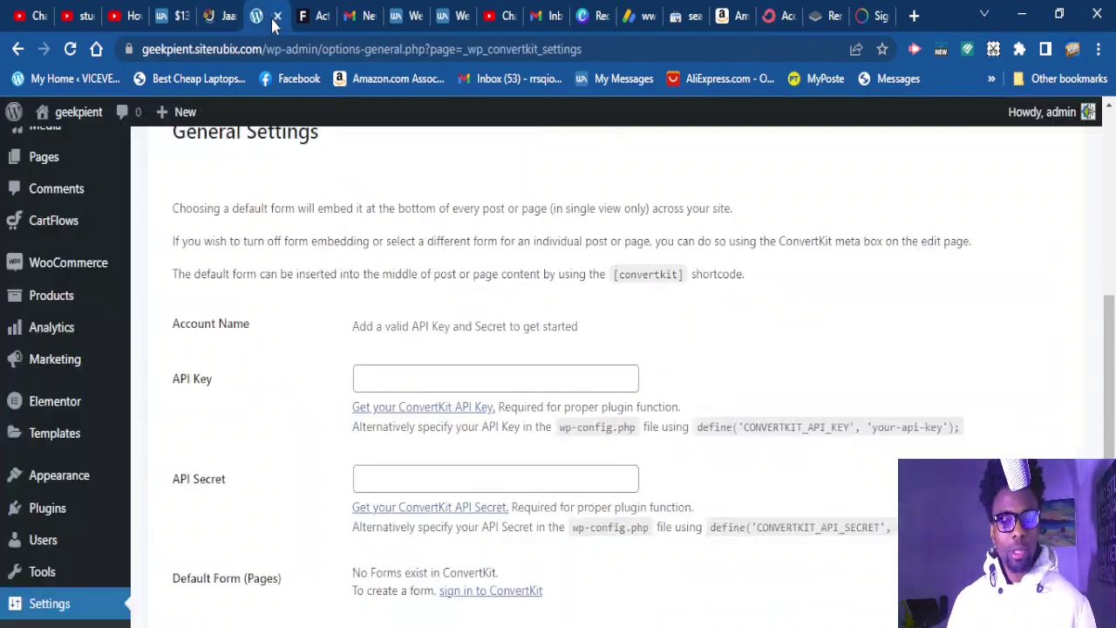
left_click(404, 381)
key("ctrl+v")
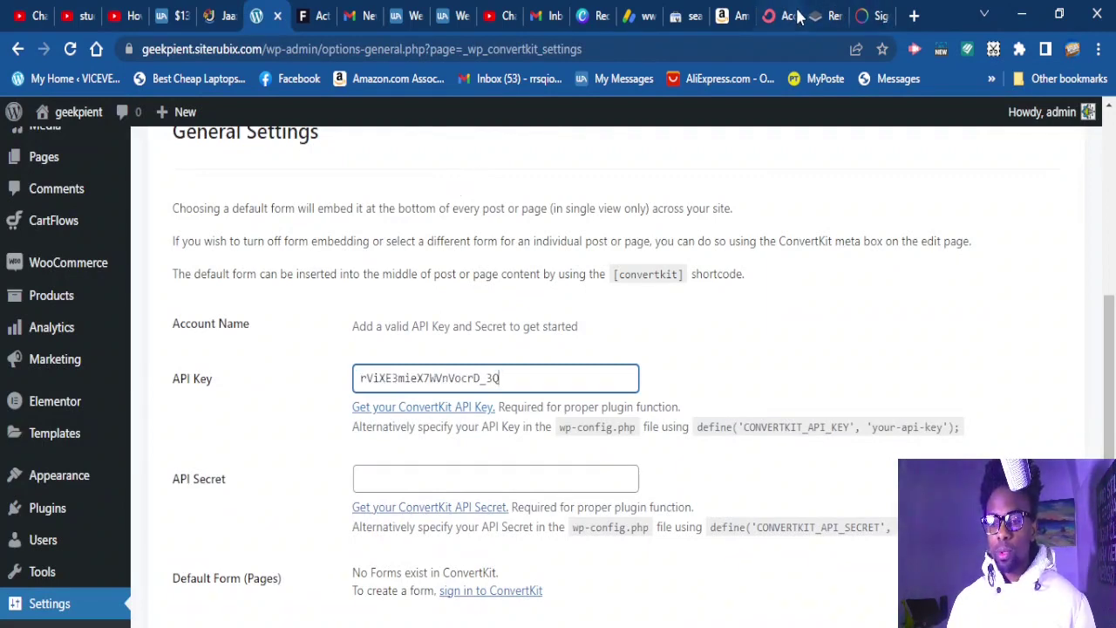
- Return to ConvertKit's advanced account settings and select the full API Secret for copying
left_click(797, 17)
scroll(519, 595, "down", 4)
scroll(523, 563, "up", 3)
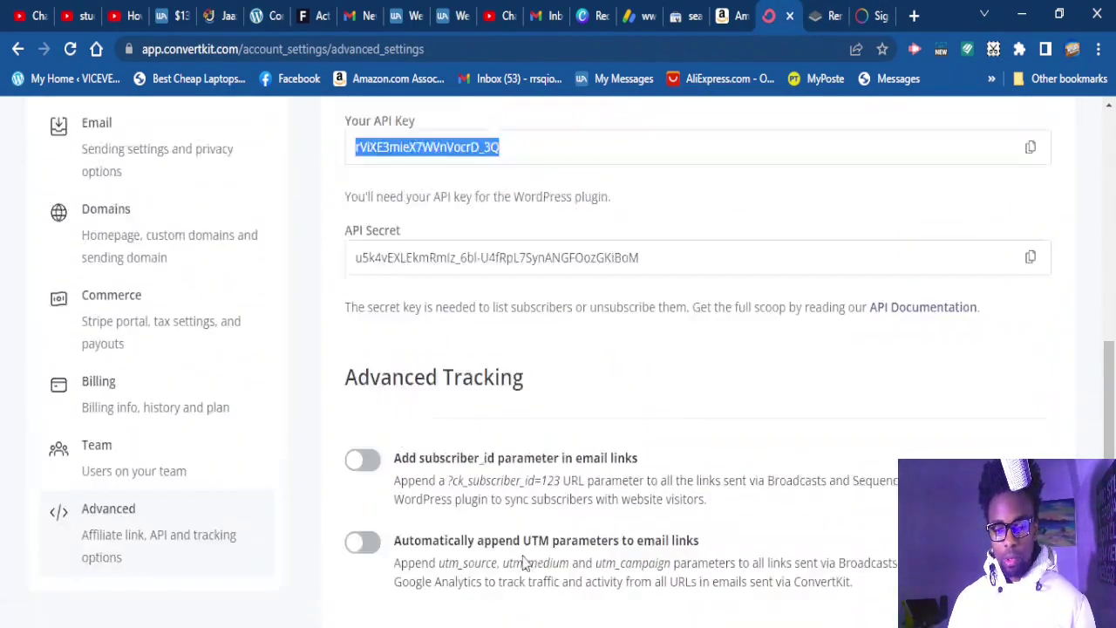
left_click(640, 385)
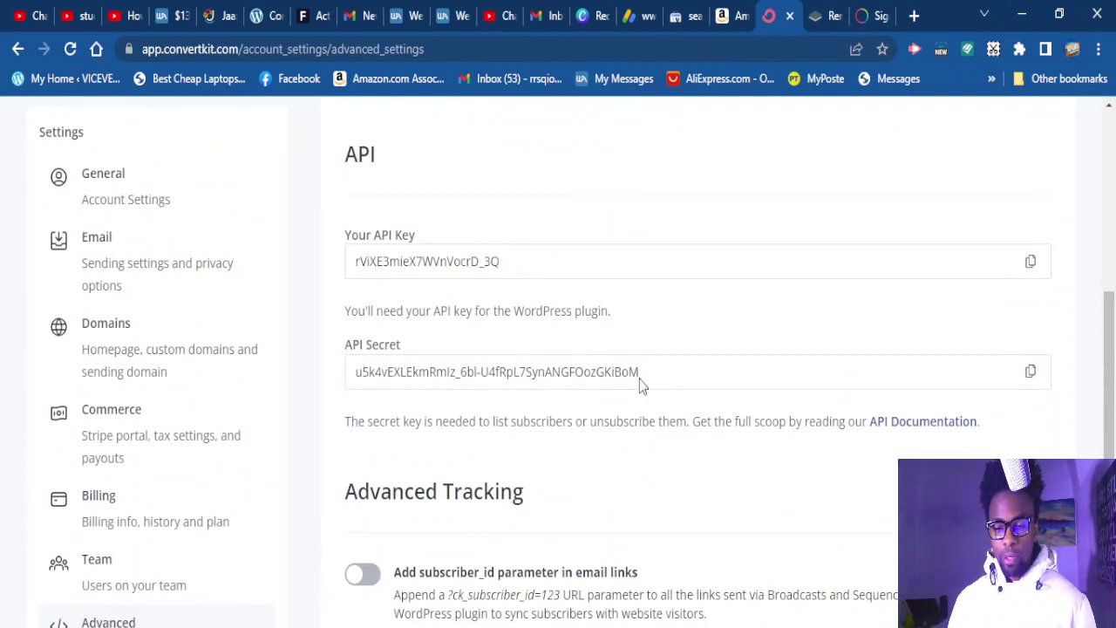
left_click_drag(649, 373, 324, 391)
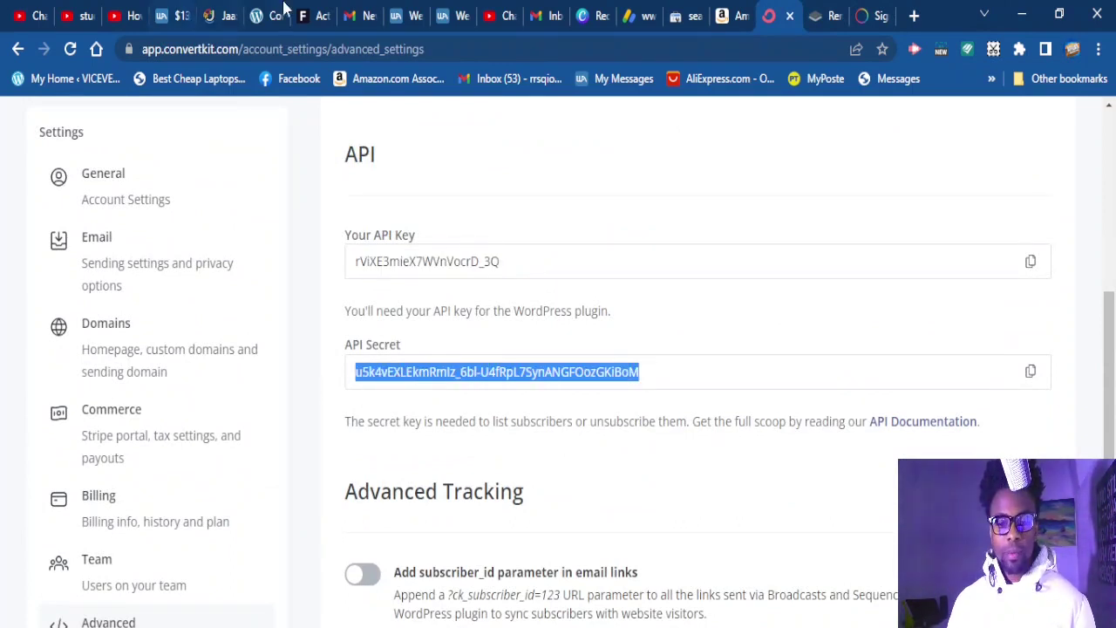
- Switch to WordPress, paste the ConvertKit API secret into the plugin's API Secret field, and save the changes
left_click(256, 15)
scroll(471, 482, "down", 3)
scroll(481, 482, "down", 3)
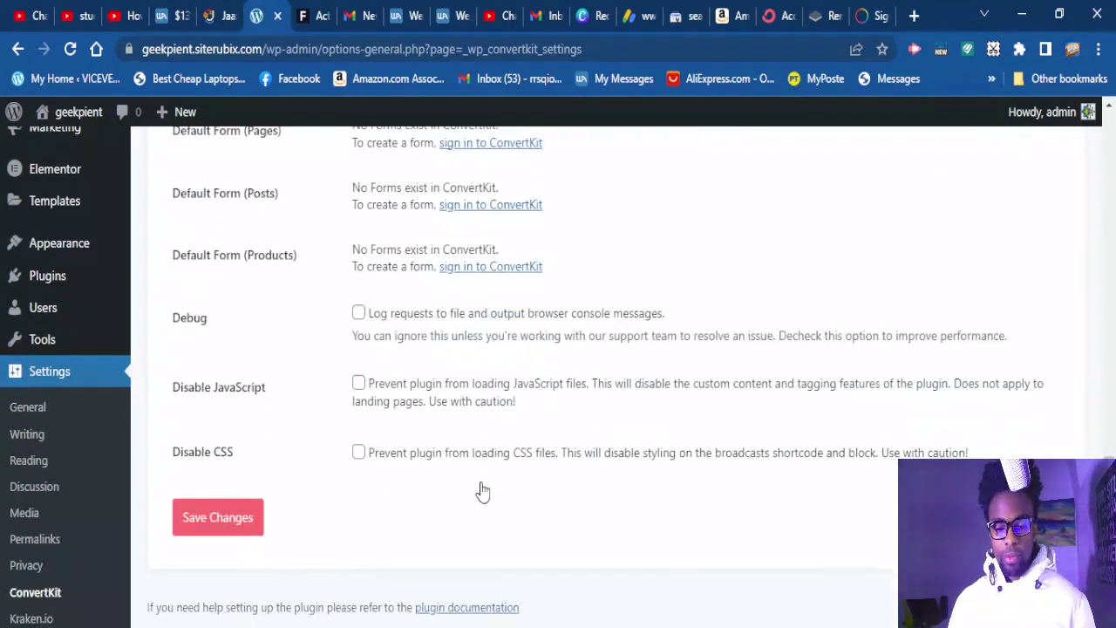
left_click(215, 519)
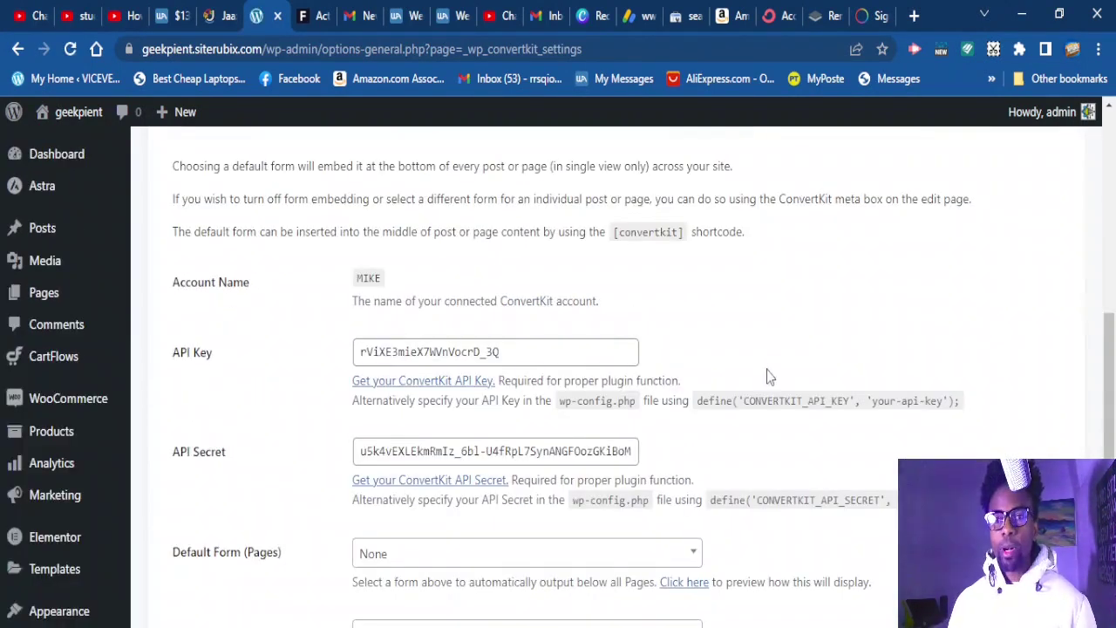
- Set the ConvertKit plugin's default form for pages to Charlotte form
scroll(768, 376, "down", 2)
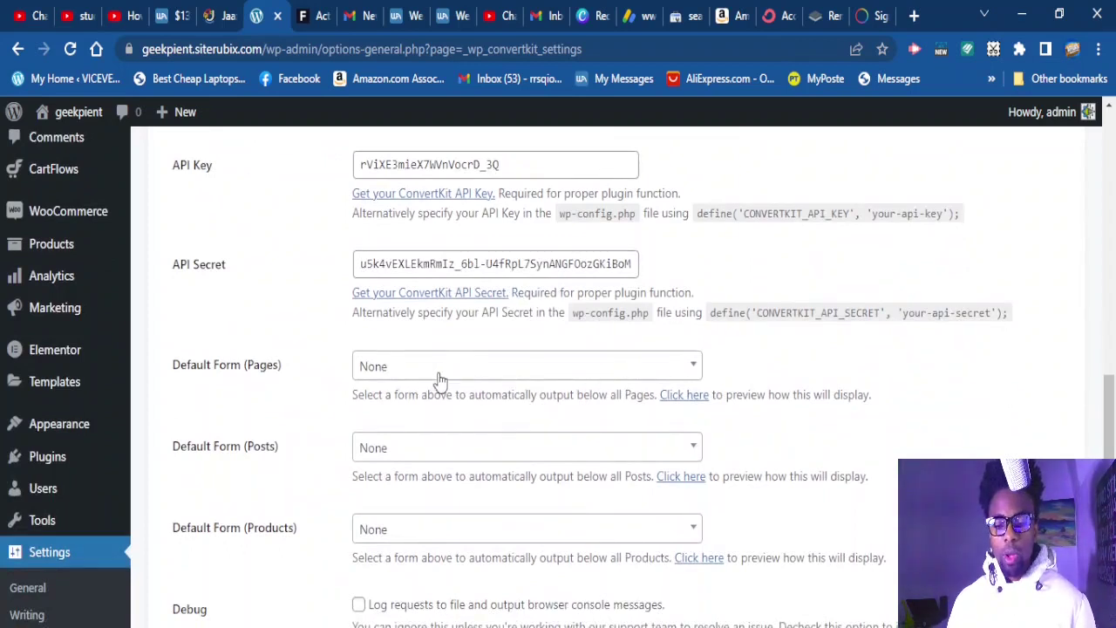
left_click(460, 374)
left_click(460, 374)
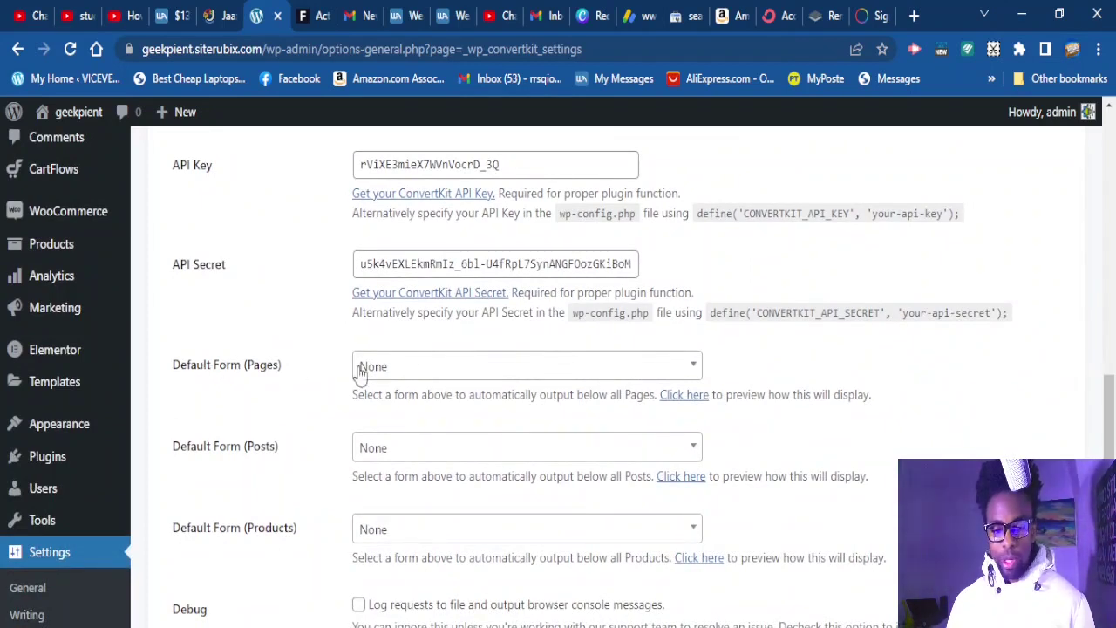
left_click(405, 373)
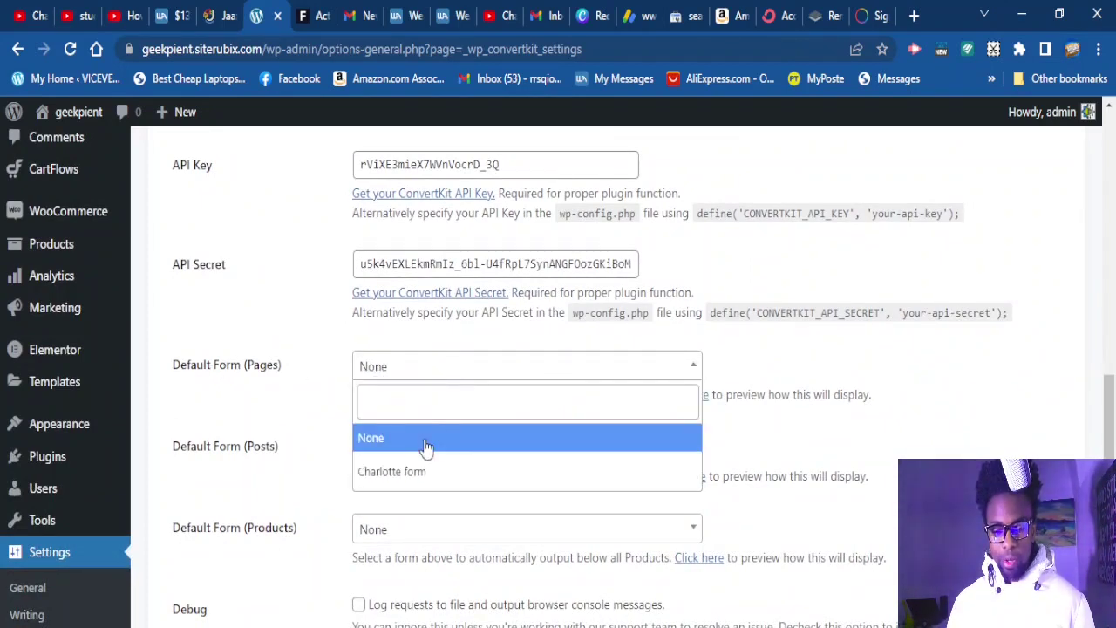
left_click(411, 471)
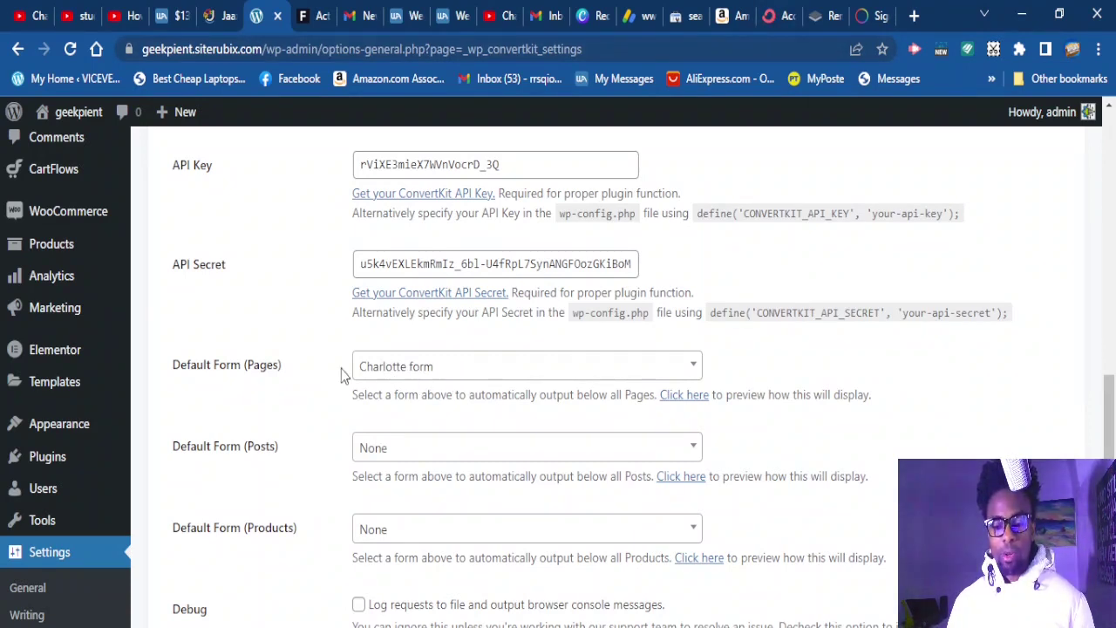
left_click(463, 371)
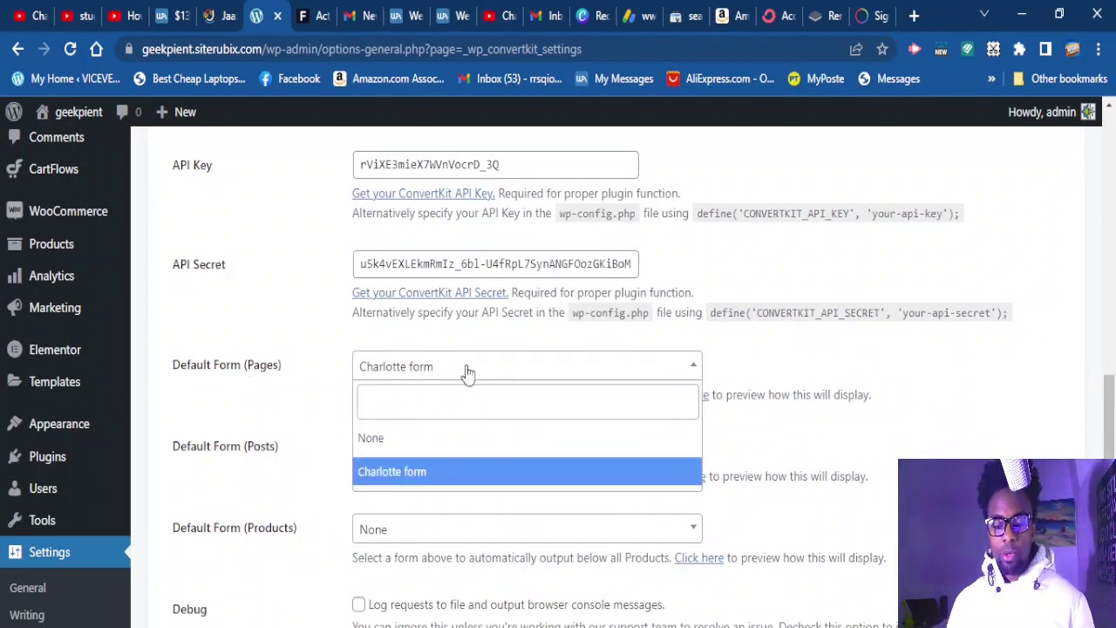
left_click(394, 470)
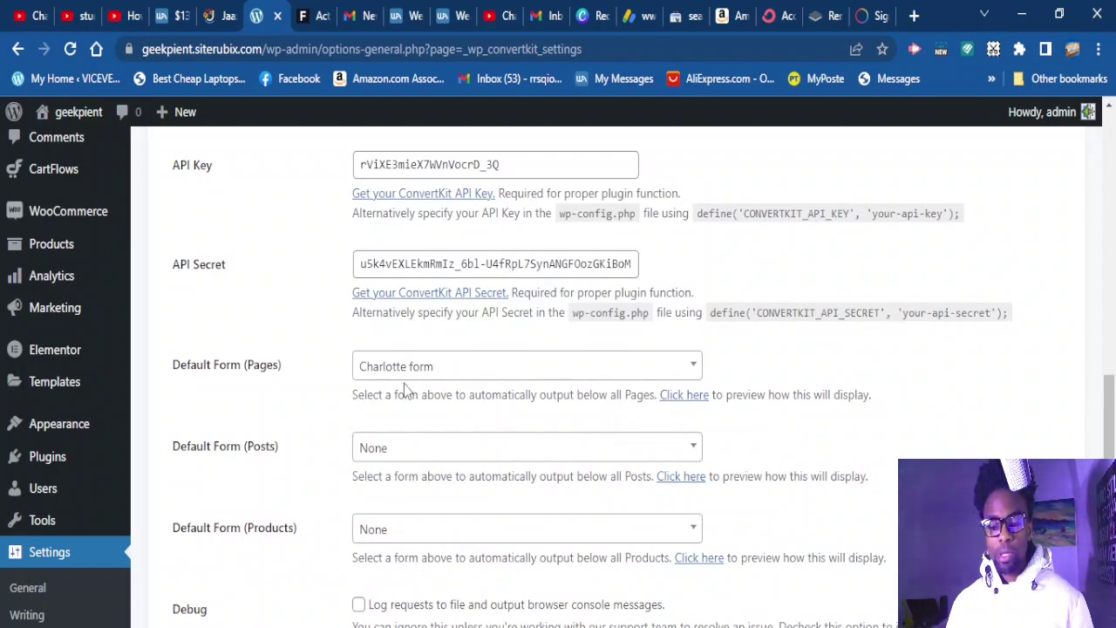
left_click(458, 373)
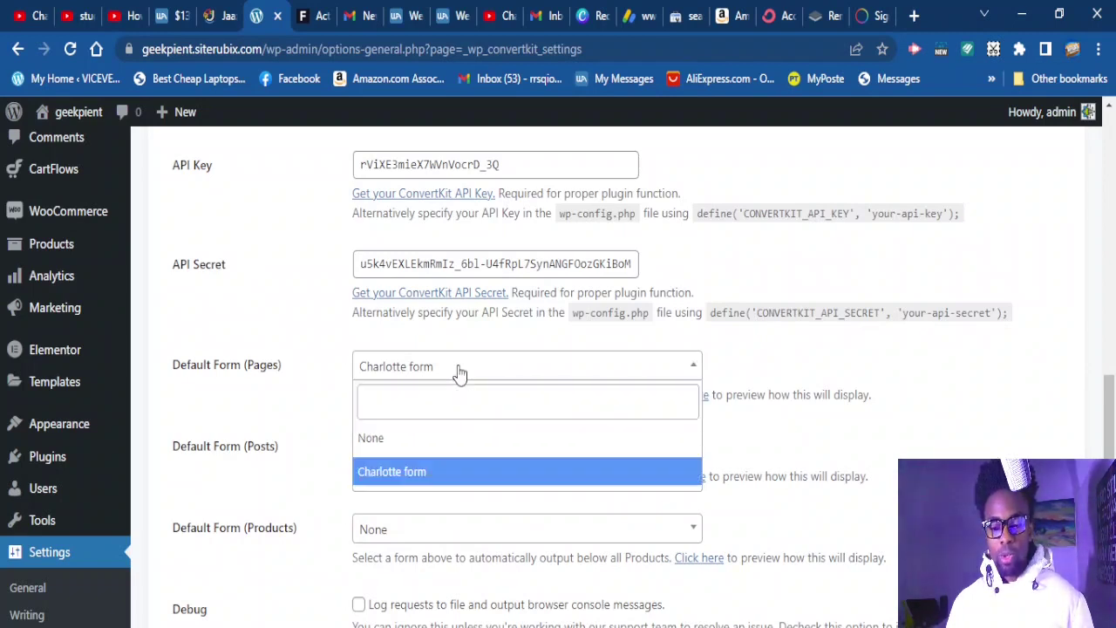
left_click(384, 471)
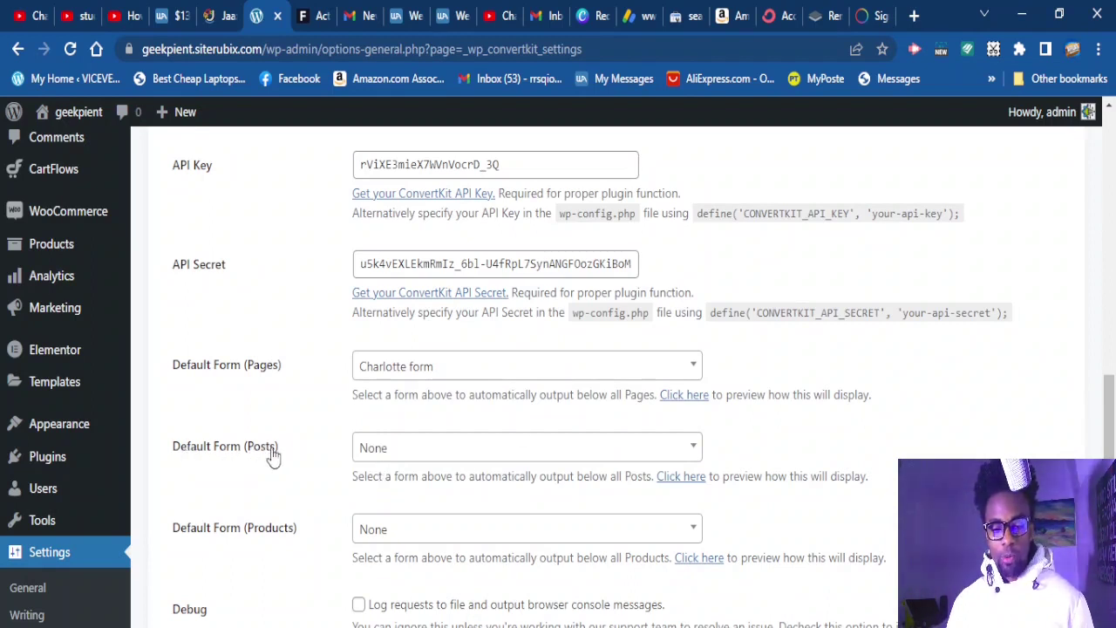
- Set the default forms for both posts and products to Charlotte form
left_click(495, 459)
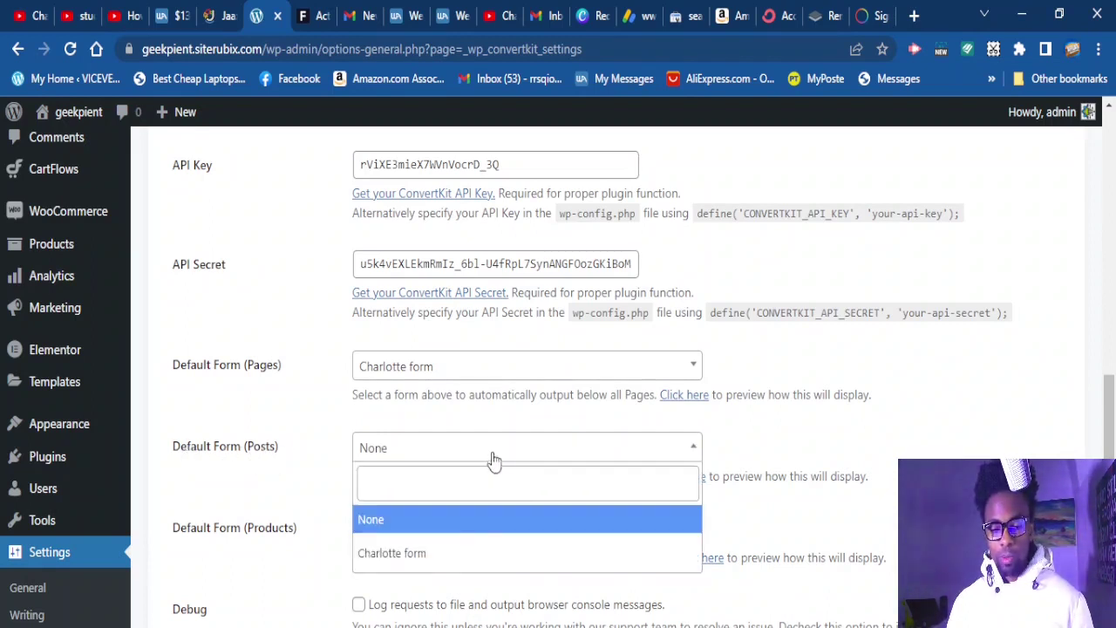
left_click(416, 556)
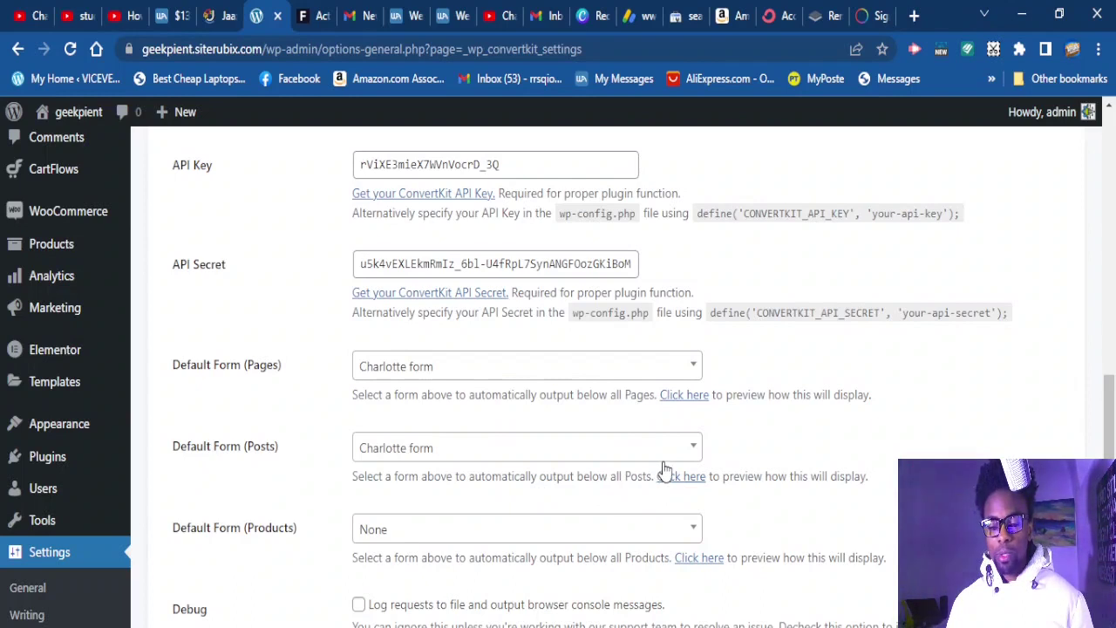
scroll(361, 544, "down", 1)
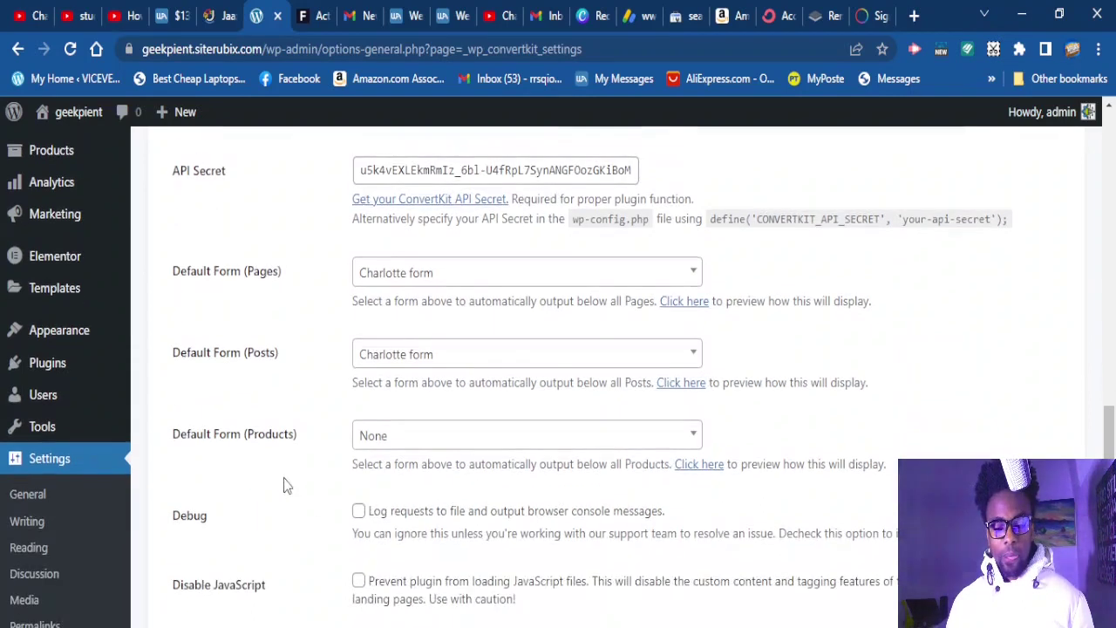
left_click(495, 447)
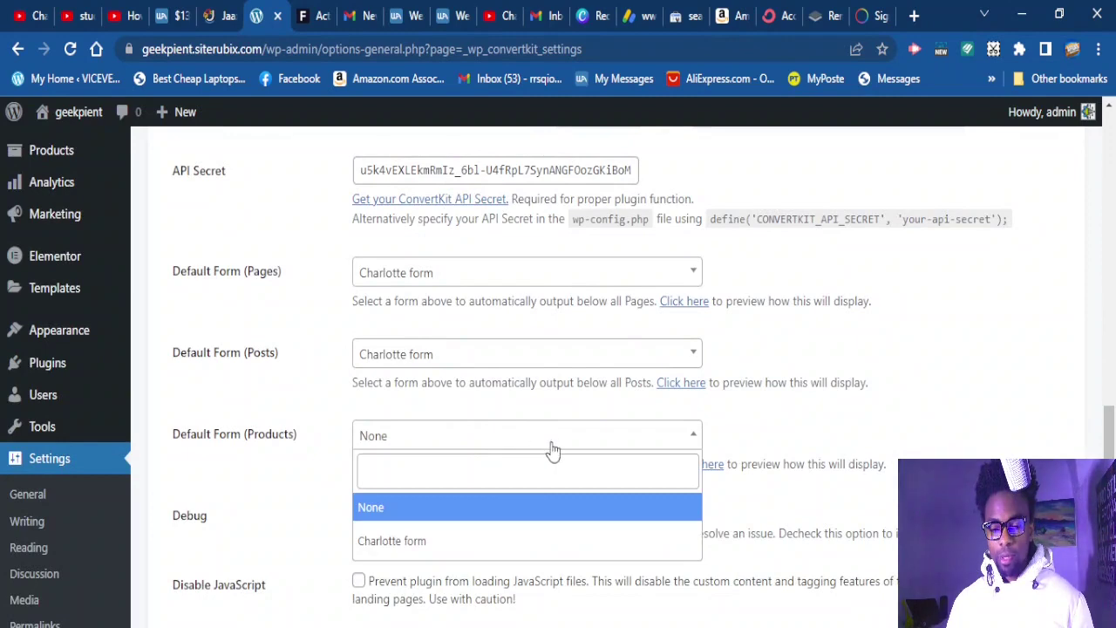
left_click(443, 538)
- Save the ConvertKit plugin's default form settings and review the reloaded General Settings page
scroll(515, 484, "down", 1)
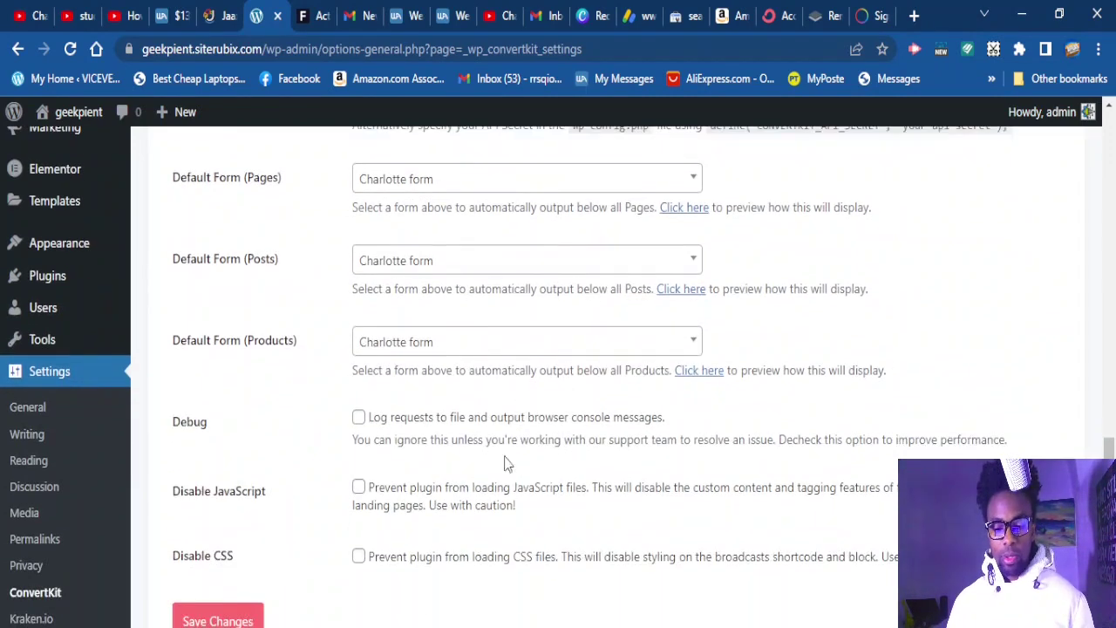
scroll(245, 556, "down", 1)
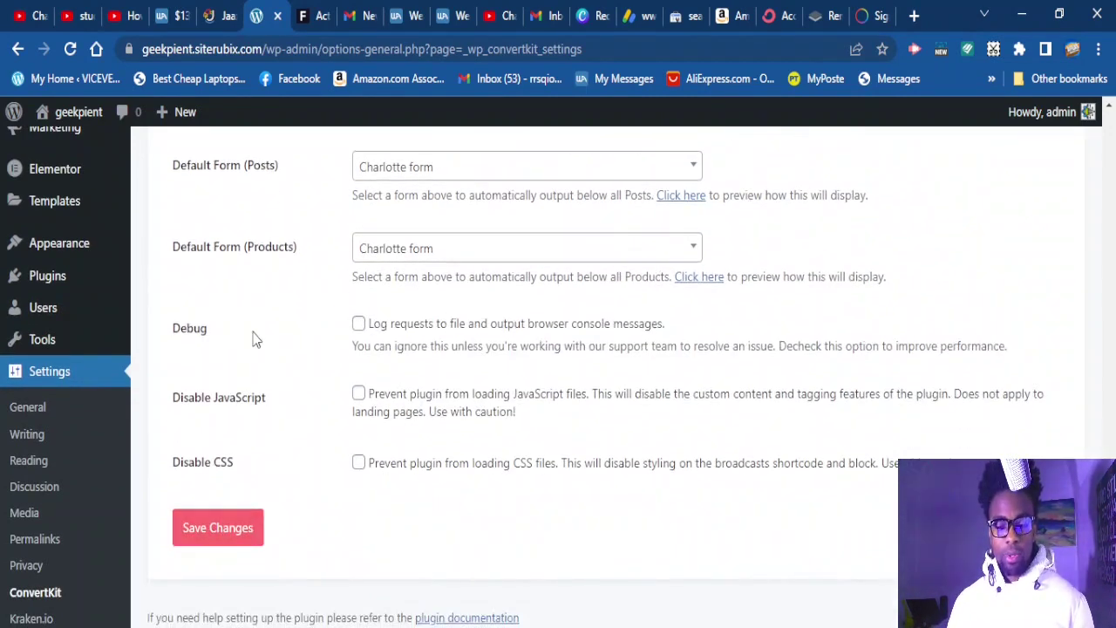
left_click(227, 533)
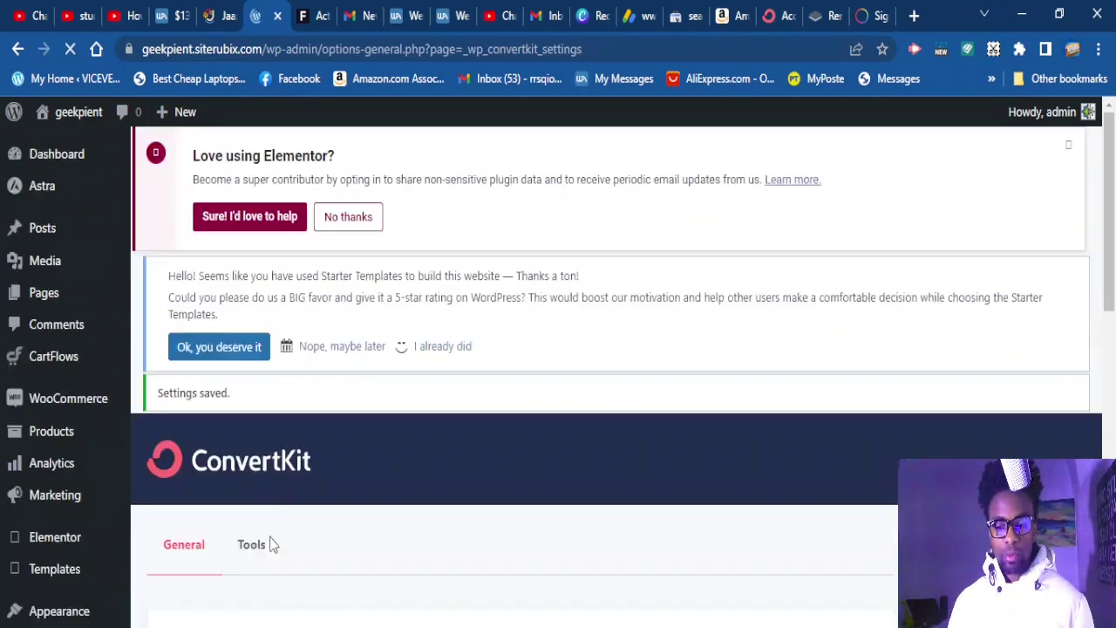
scroll(349, 525, "down", 5)
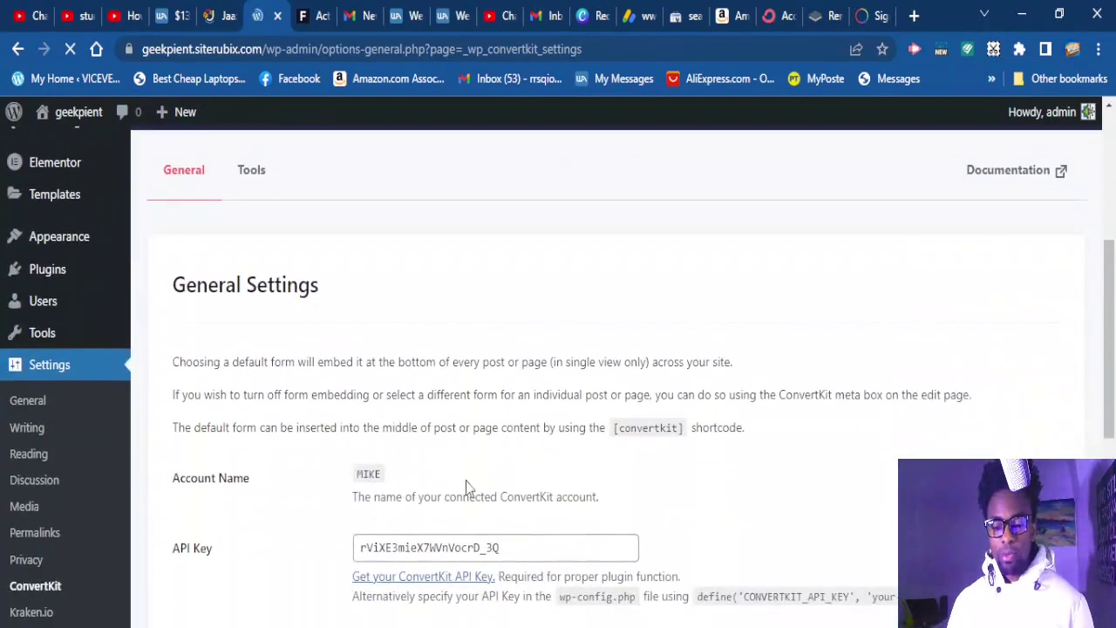
scroll(689, 497, "down", 2)
scroll(636, 436, "up", 2)
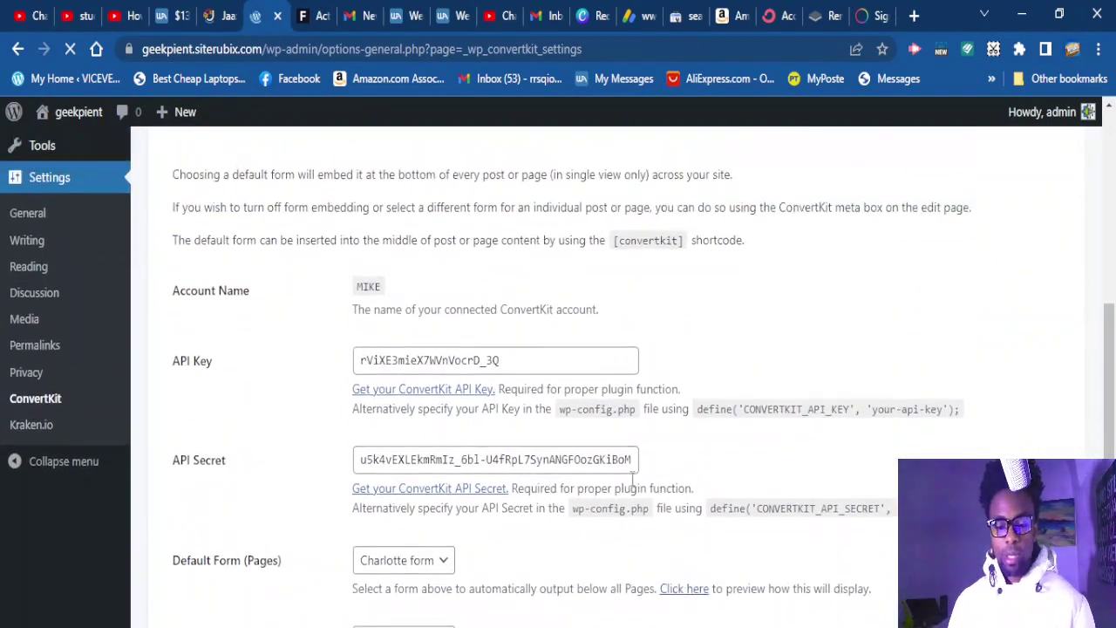
scroll(598, 381, "up", 5)
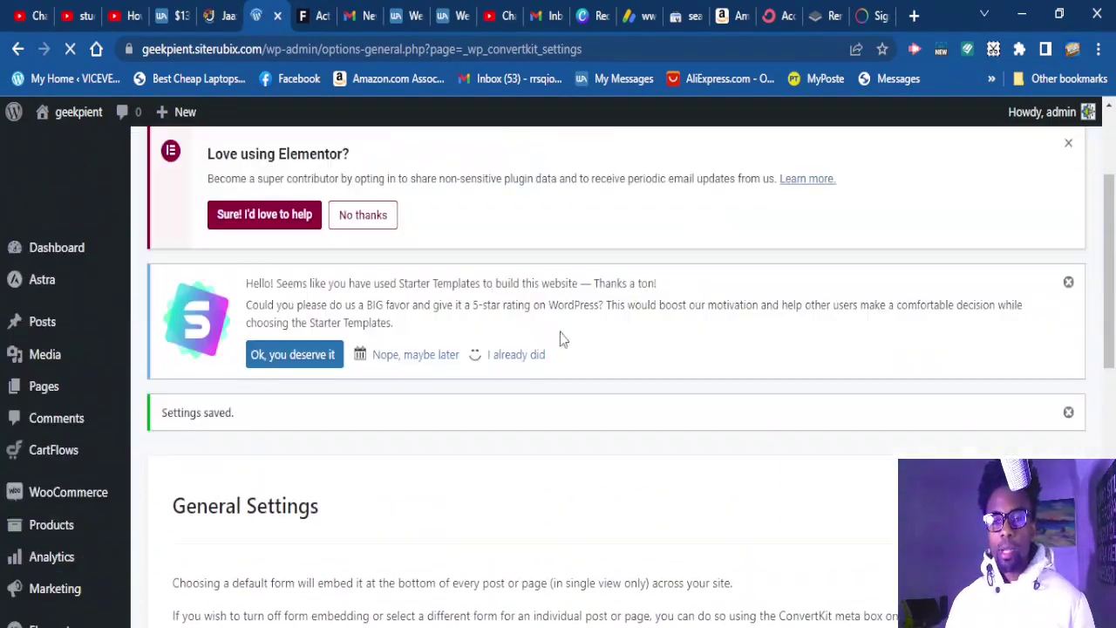
scroll(349, 314, "up", 3)
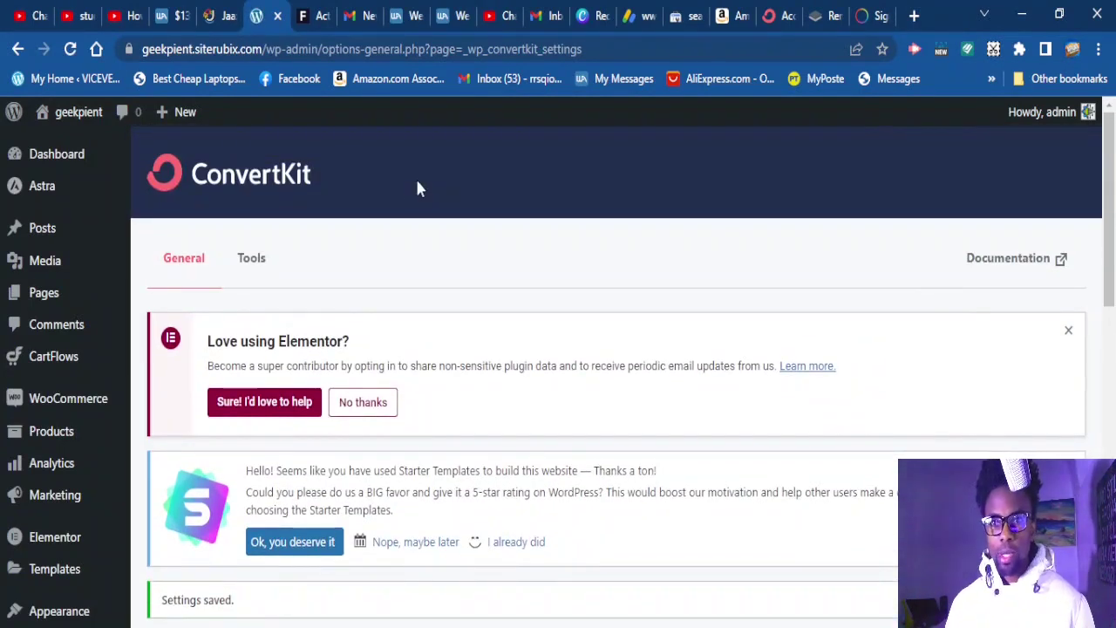
- Visit the geekpient site's homepage and examine the embedded ConvertKit form below the Featured Brands section
left_click(79, 113)
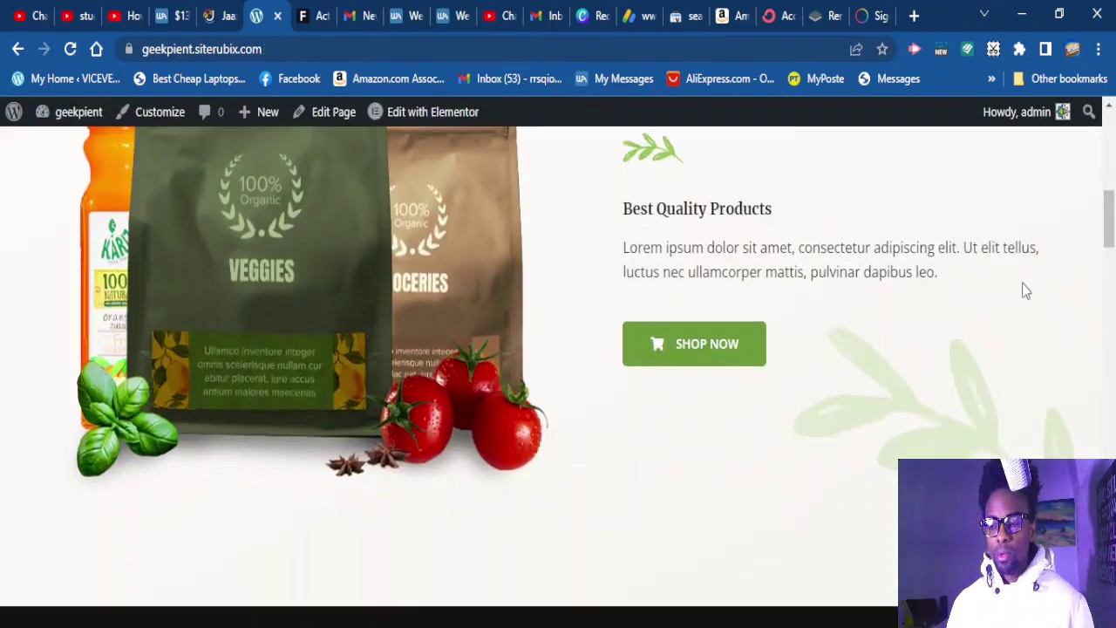
scroll(1023, 282, "down", 4)
left_click_drag(1106, 261, 1112, 503)
scroll(403, 428, "up", 1)
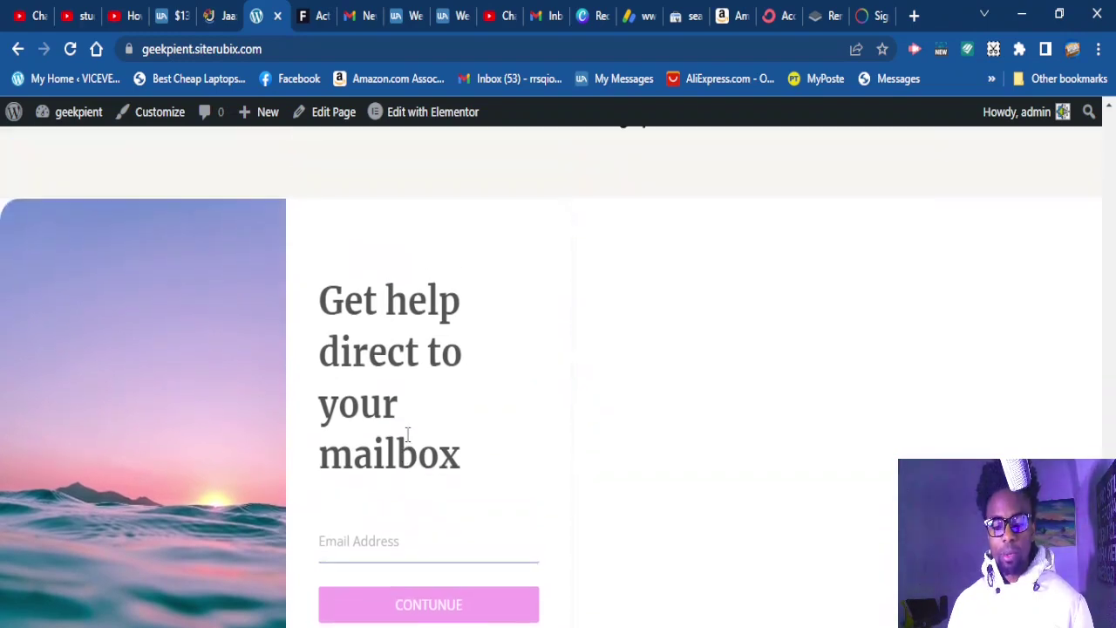
scroll(409, 446, "down", 1)
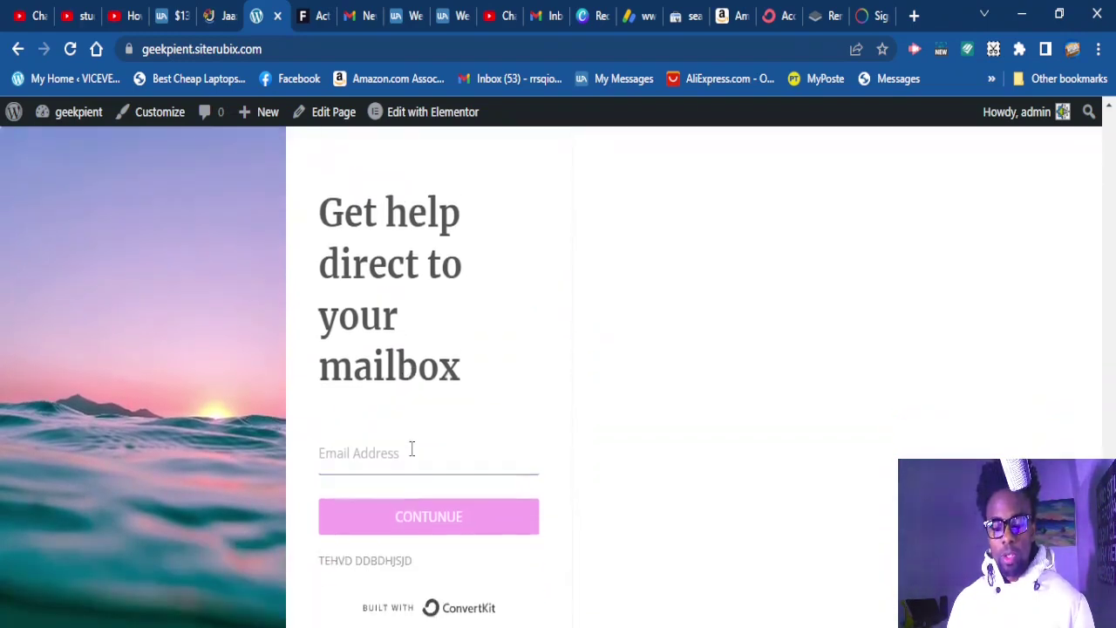
scroll(410, 448, "up", 1)
scroll(409, 446, "down", 1)
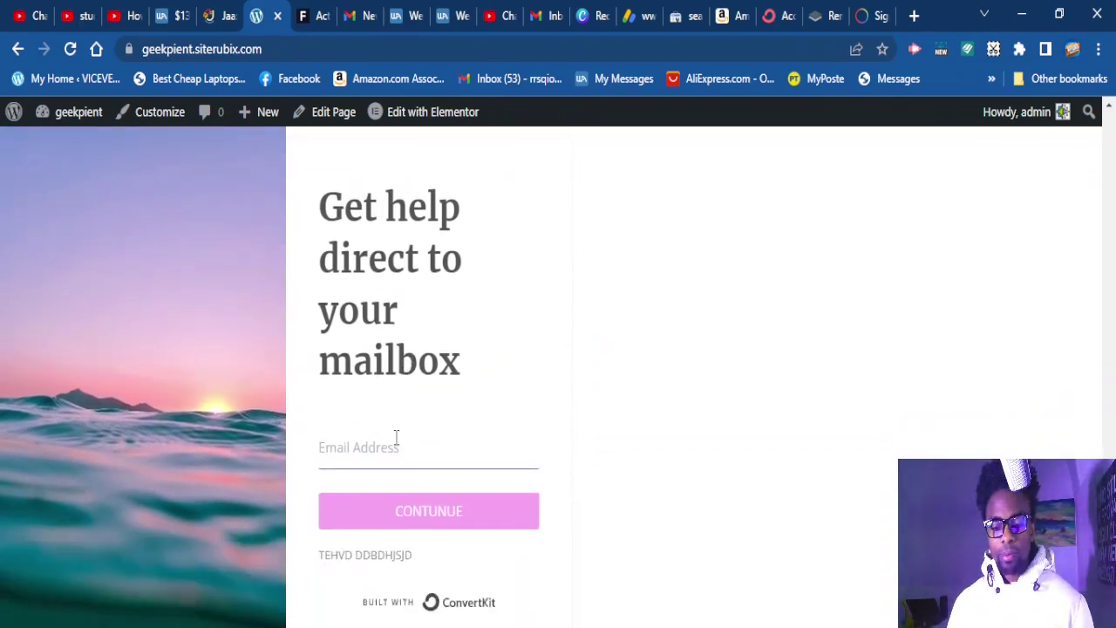
scroll(398, 432, "up", 1)
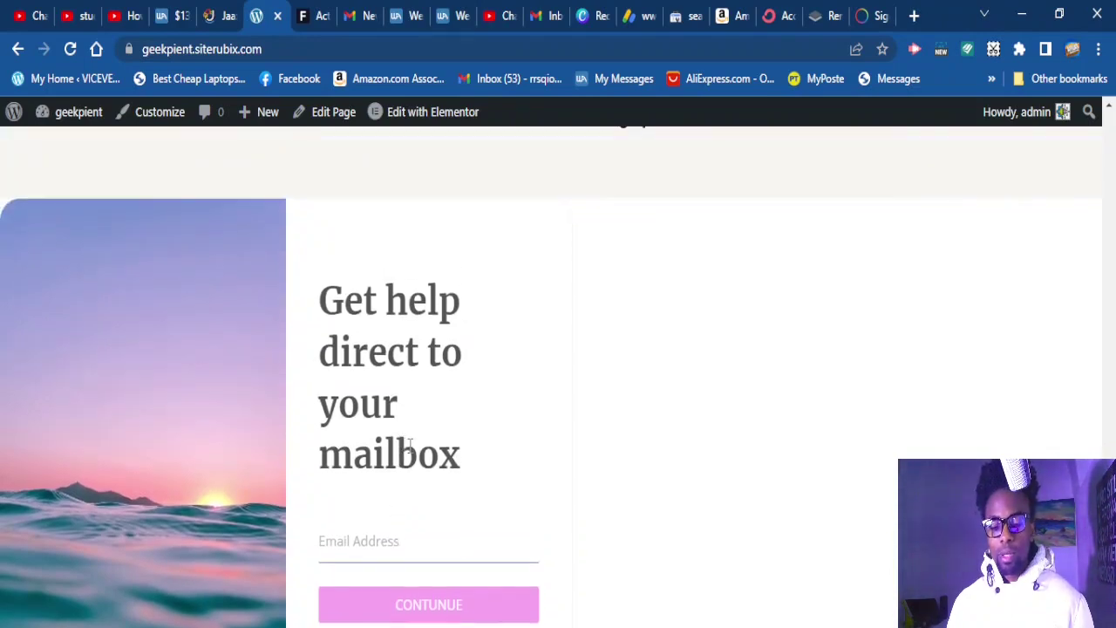
scroll(410, 447, "down", 1)
scroll(718, 526, "up", 6)
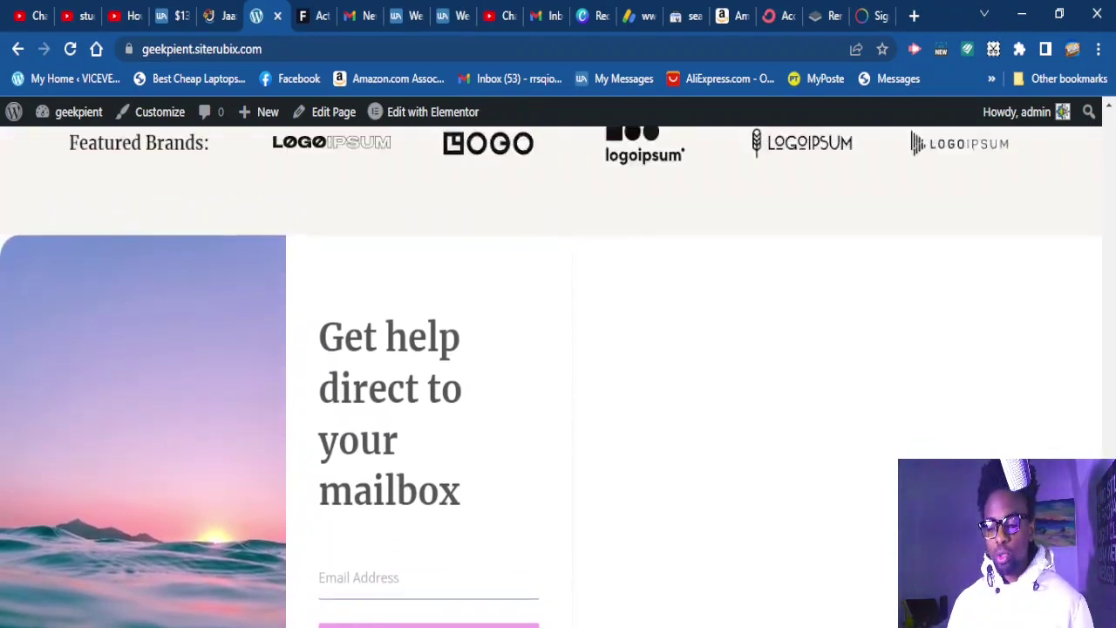
scroll(558, 375, "up", 5)
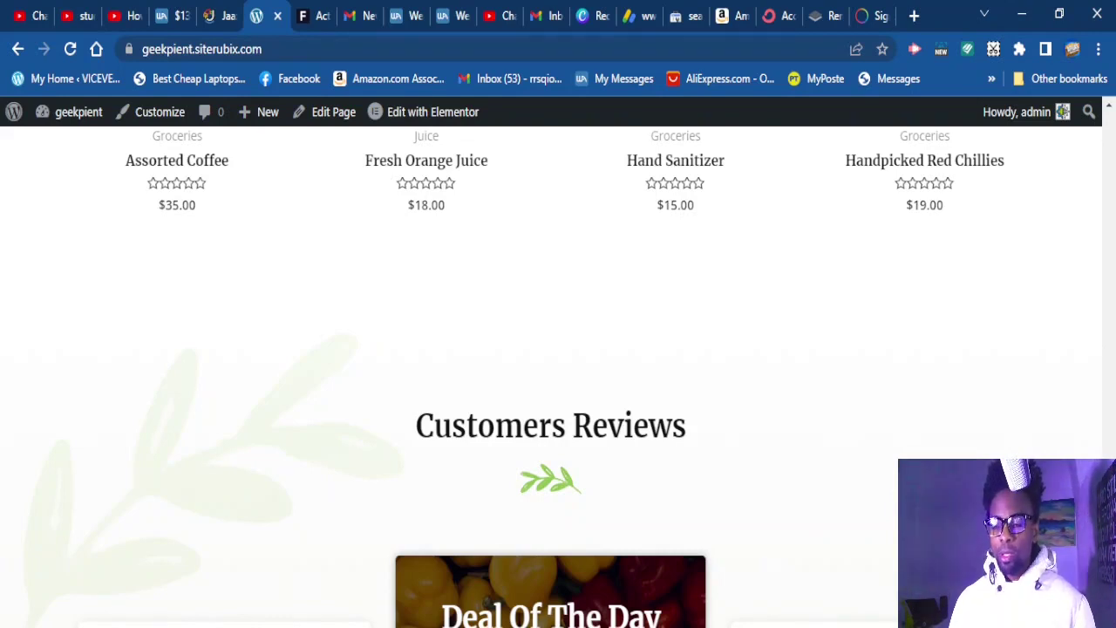
scroll(558, 375, "up", 5)
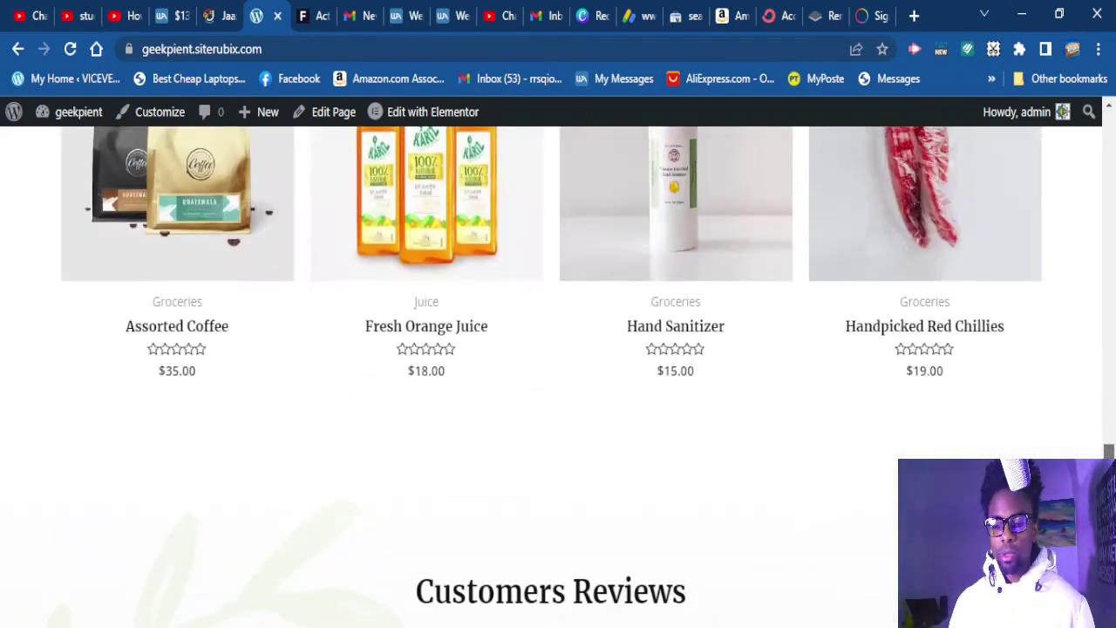
scroll(1109, 445, "up", 2)
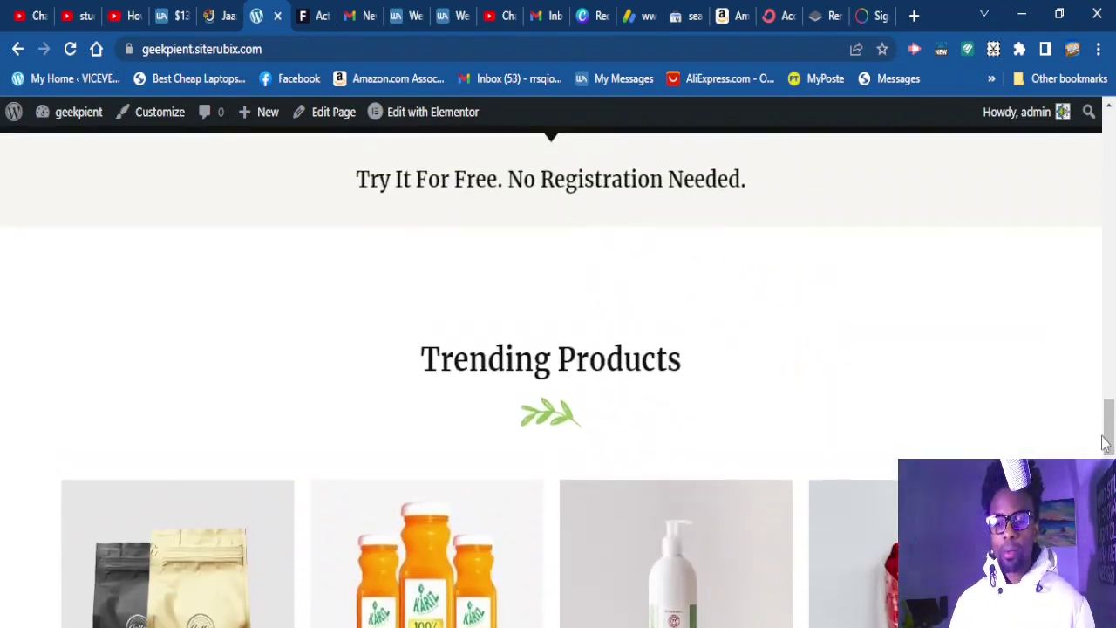
scroll(879, 441, "up", 1)
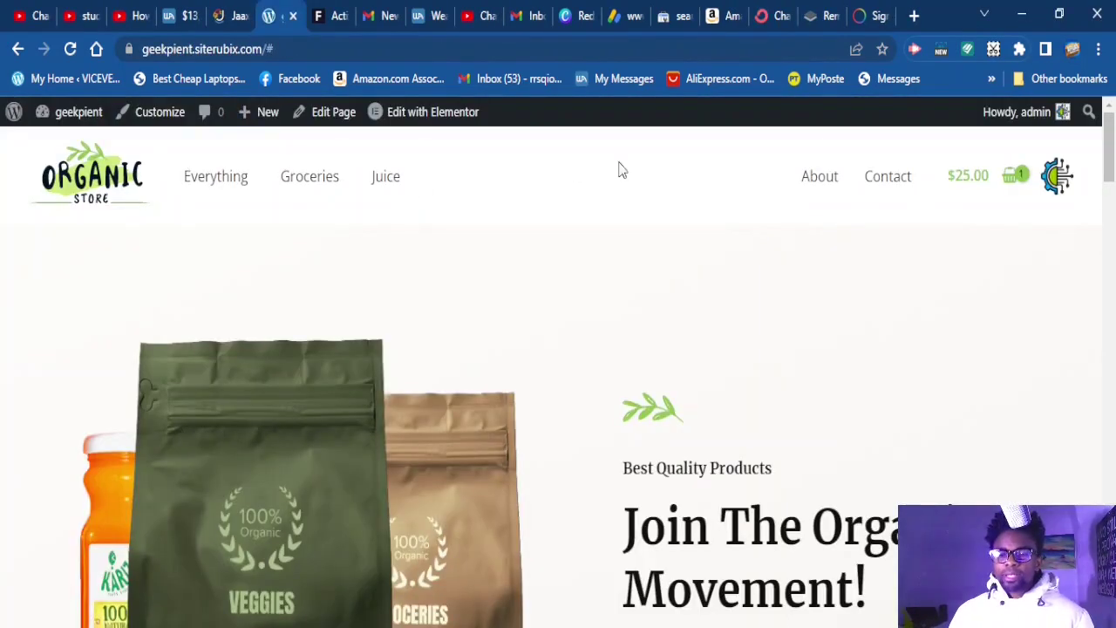
scroll(817, 314, "down", 3)
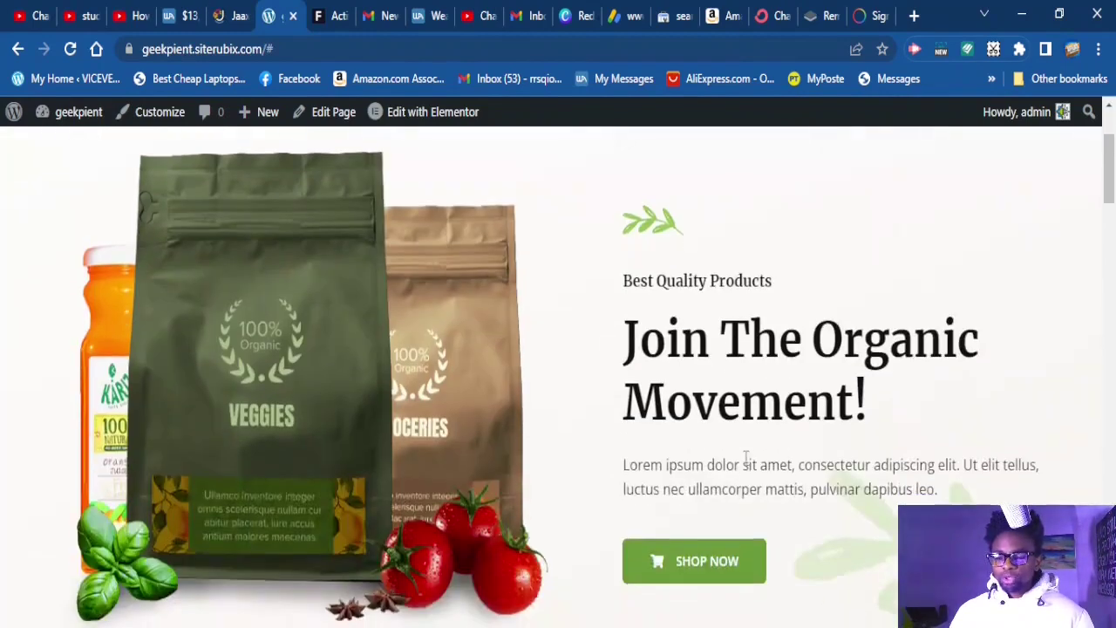
scroll(757, 264, "up", 1)
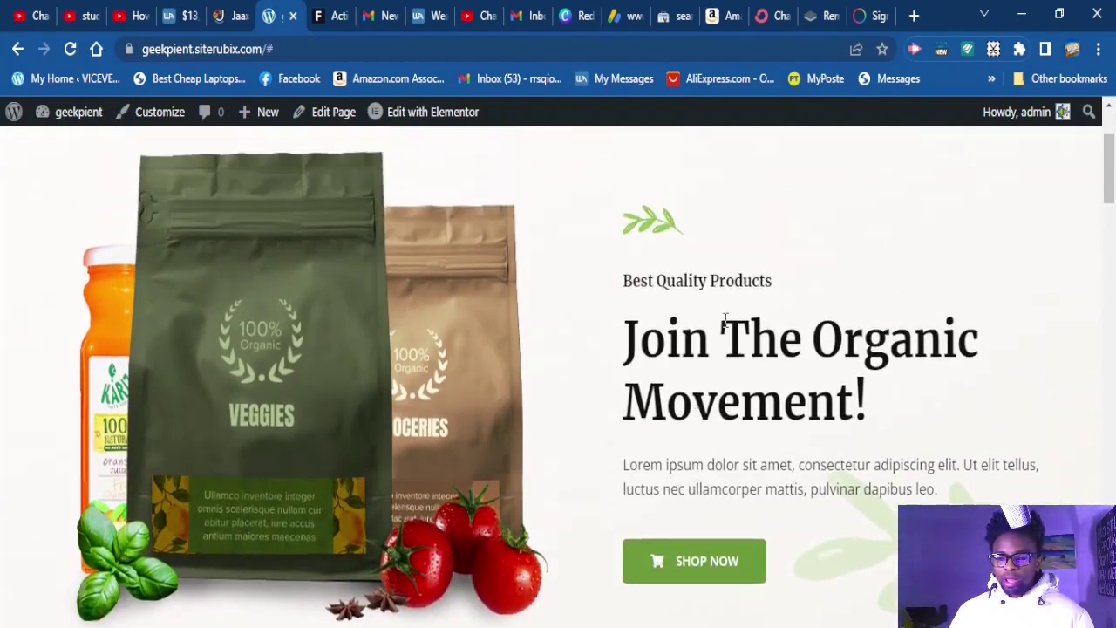
scroll(768, 324, "up", 1)
scroll(721, 438, "down", 3)
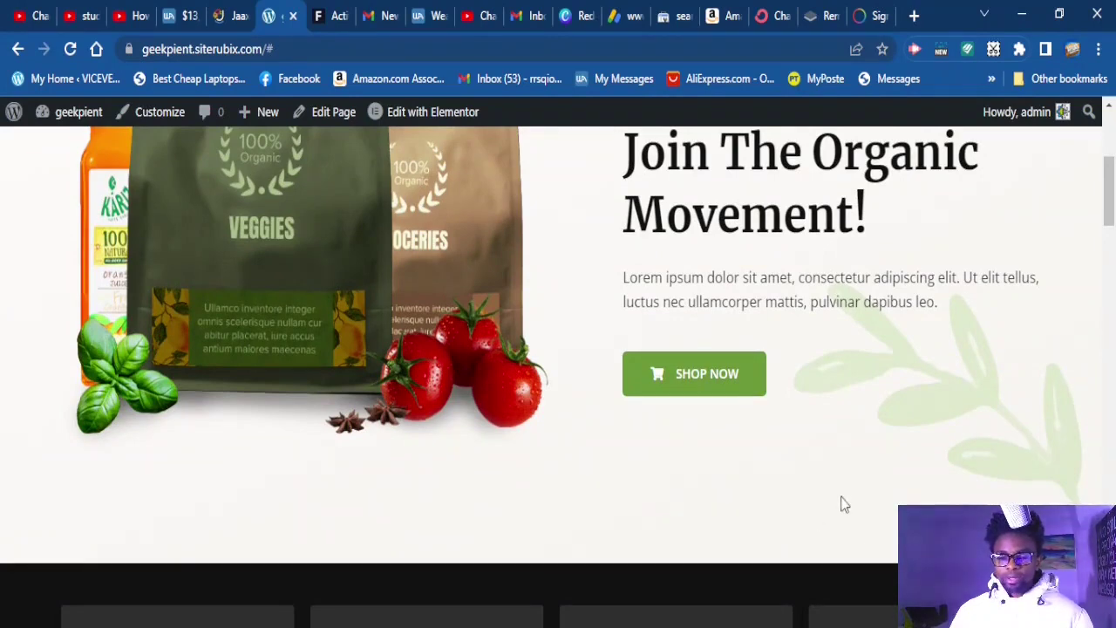
mouse_move(429, 125)
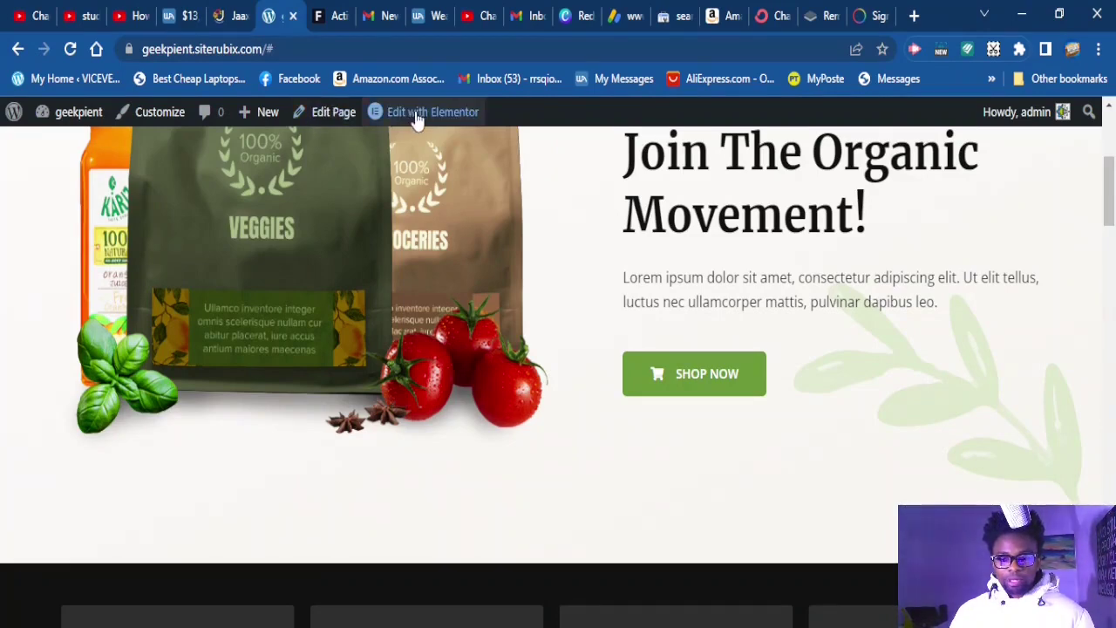
- Open the homepage in Elementor and insert a single-column section directly above the Best Quality Products section
mouse_move(420, 121)
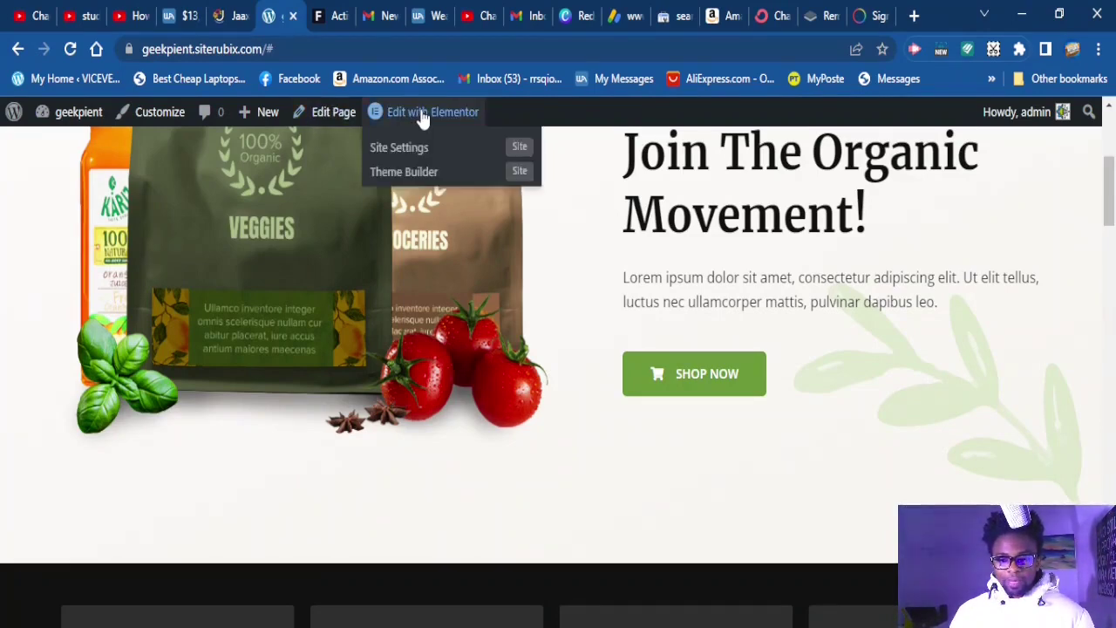
left_click(422, 117)
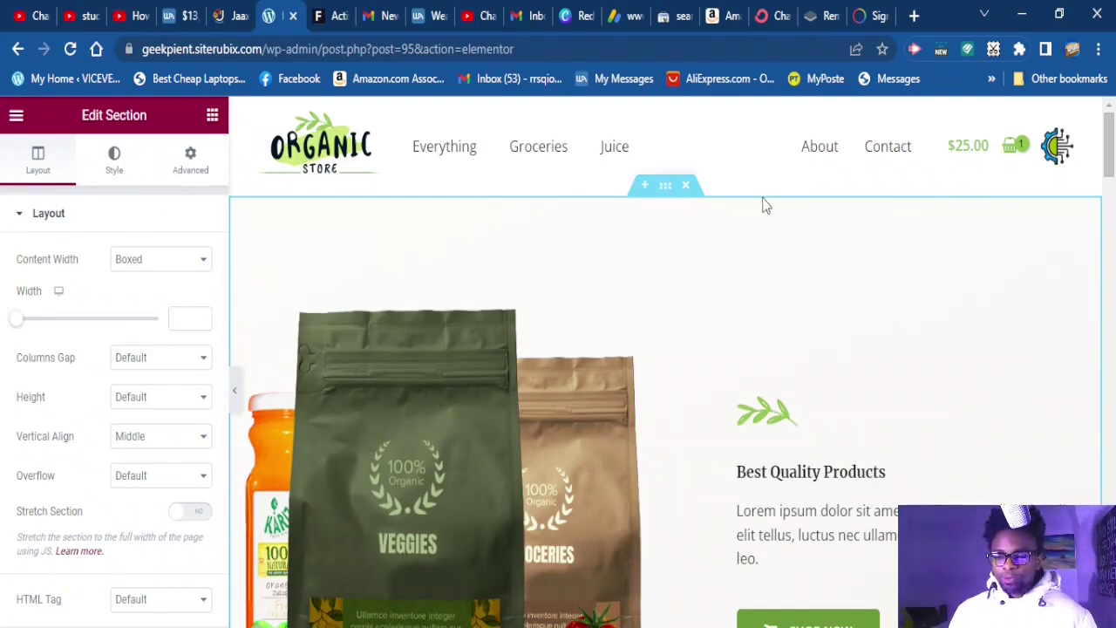
left_click(646, 188)
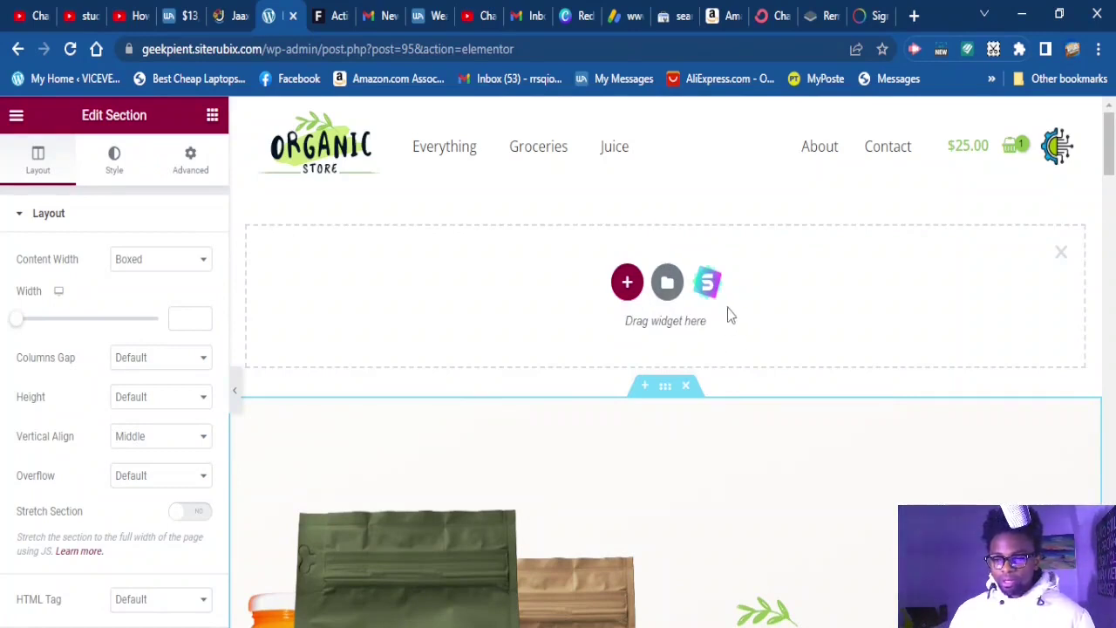
left_click(628, 284)
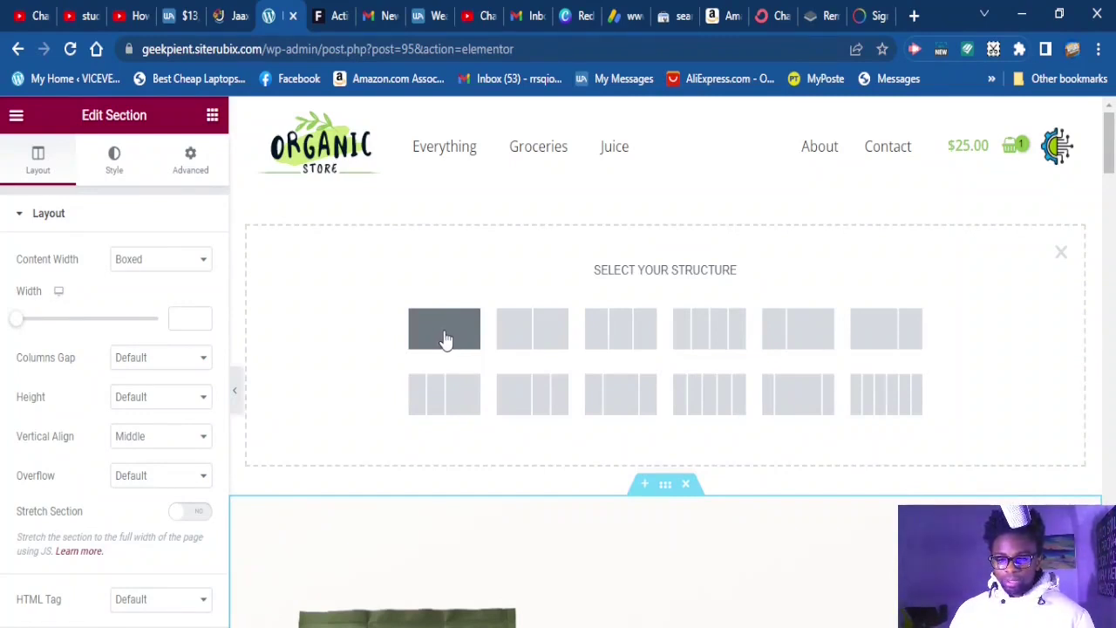
left_click(445, 338)
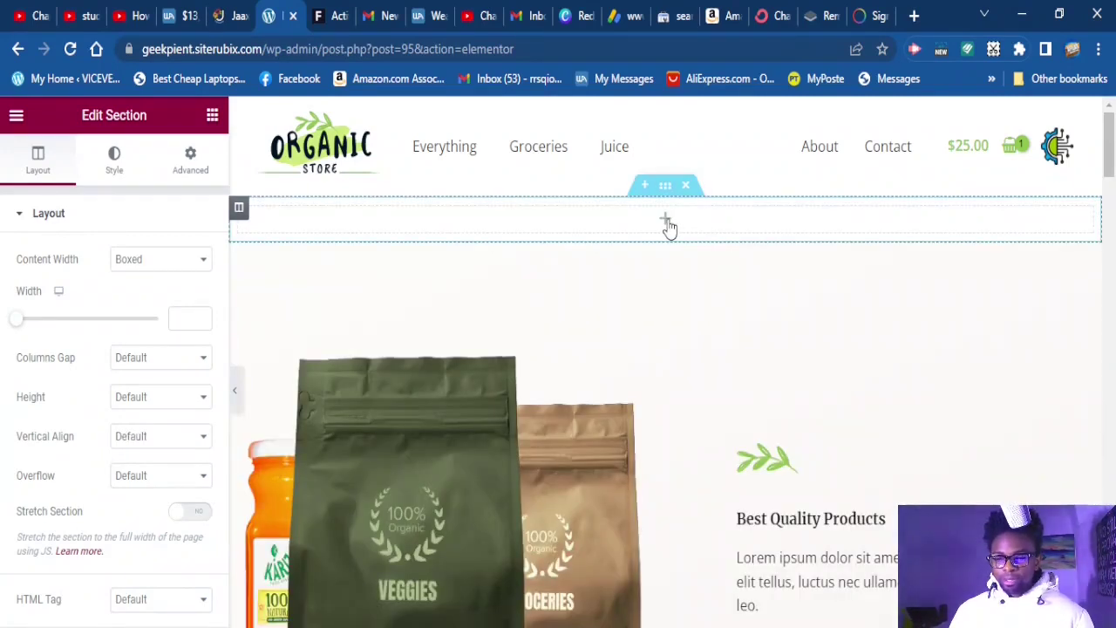
- Add an HTML widget to the new empty section below the site header
left_click(549, 225)
scroll(182, 387, "down", 2)
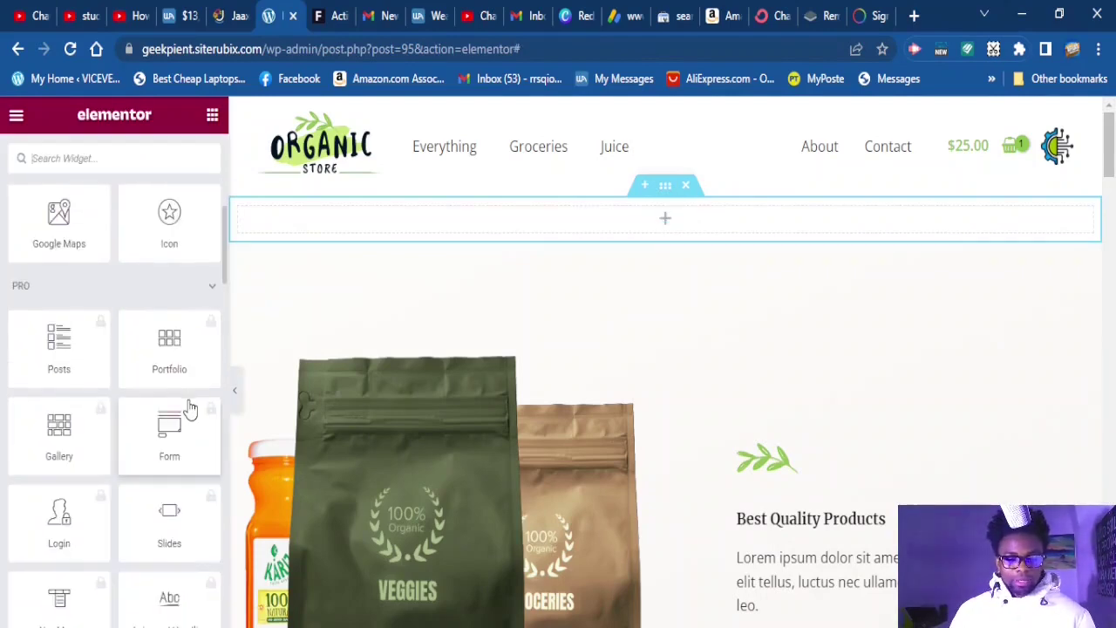
scroll(190, 410, "down", 15)
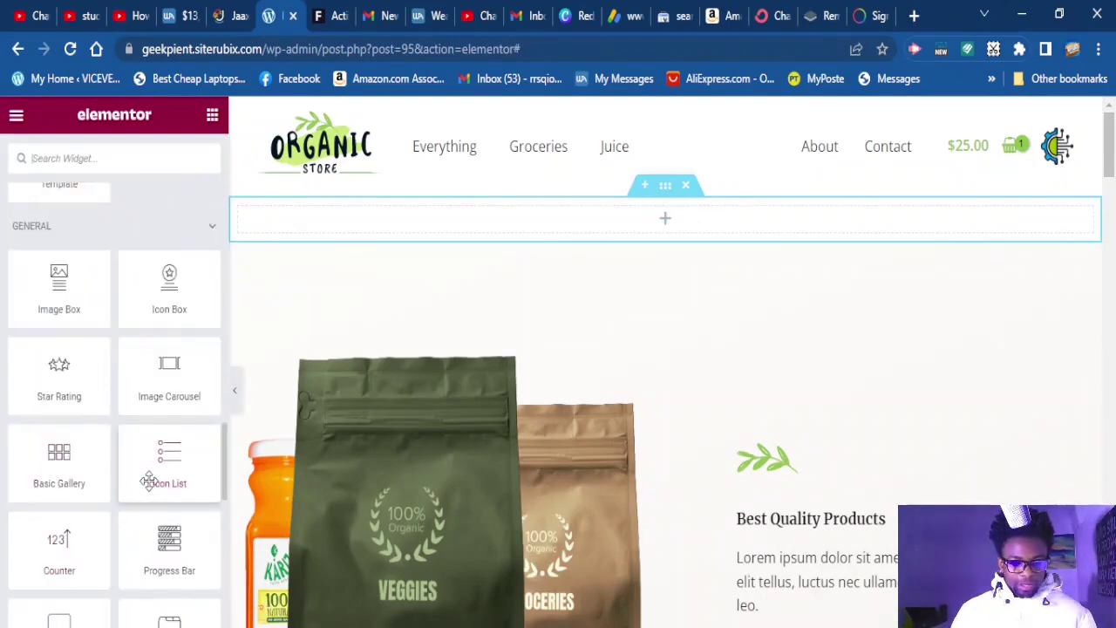
scroll(60, 323, "down", 7)
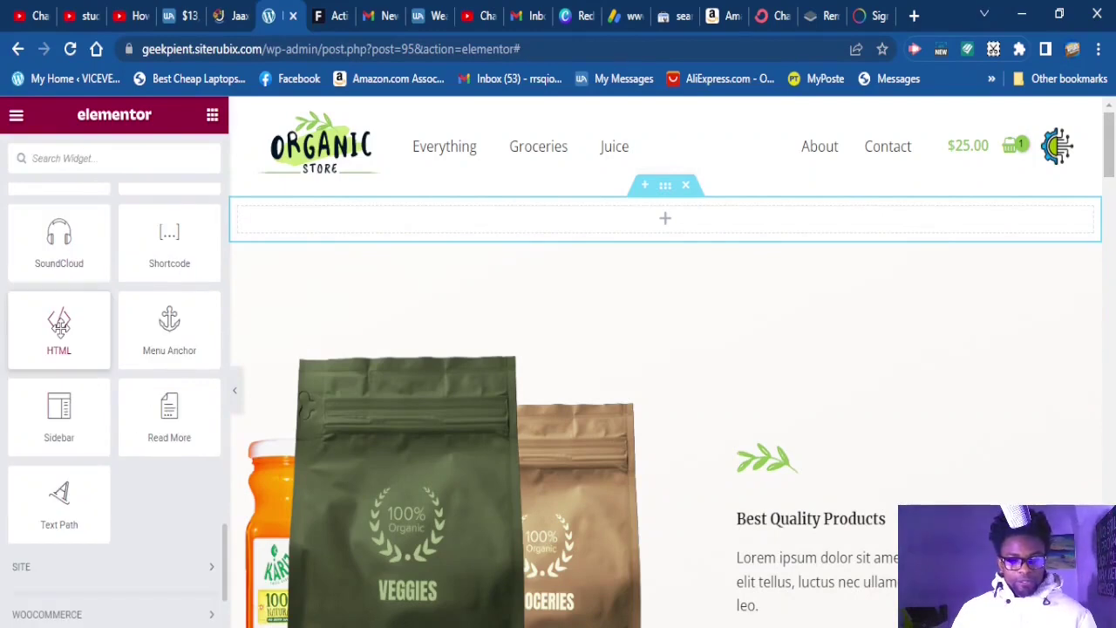
left_click_drag(60, 323, 602, 277)
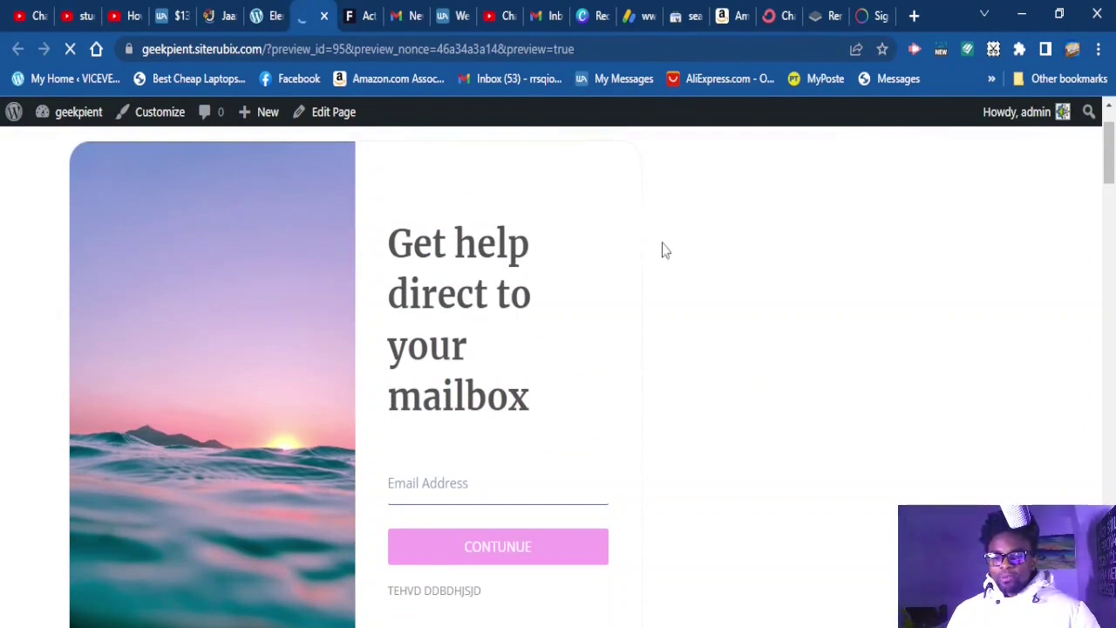
- Examine the embedded ConvertKit form and its email field in the homepage preview, and reload the page to check it again
scroll(660, 249, "down", 3)
scroll(666, 305, "up", 2)
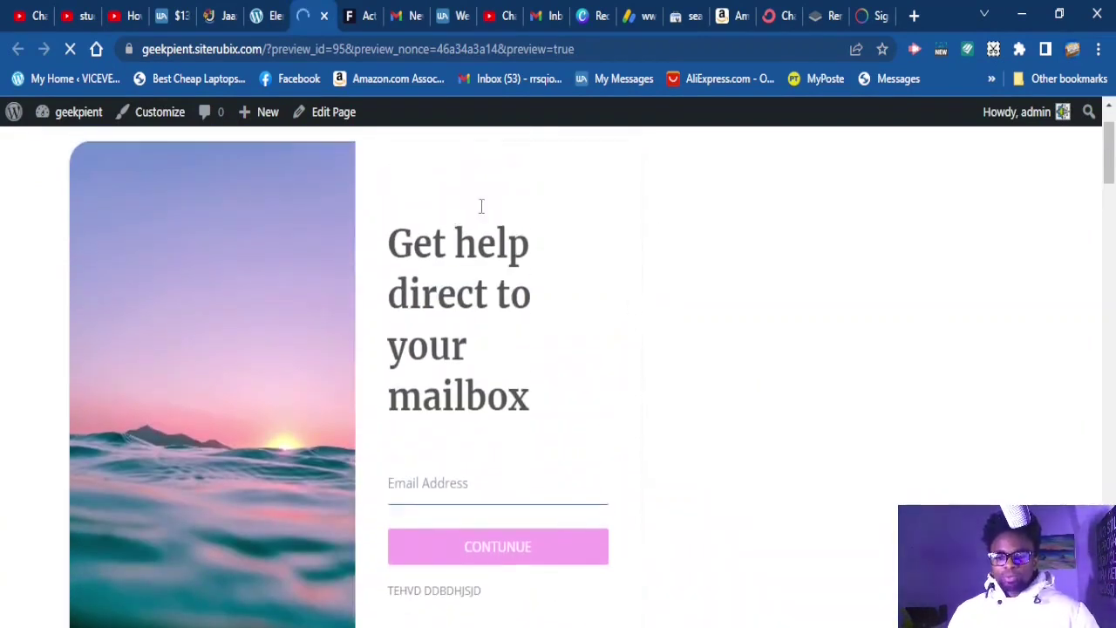
scroll(846, 340, "down", 1)
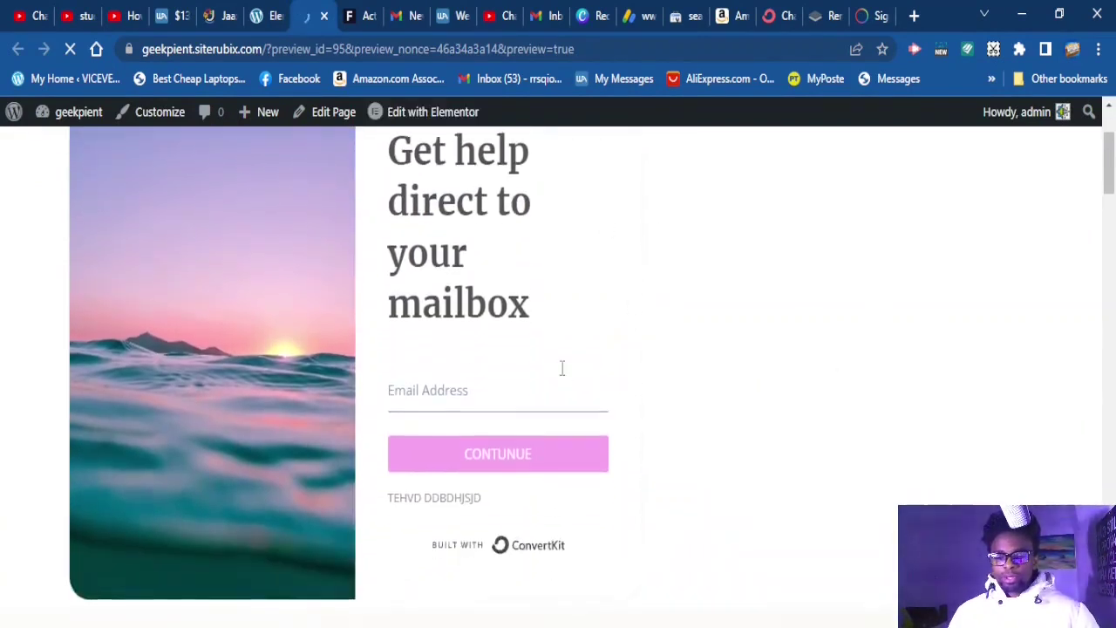
scroll(549, 306, "up", 1)
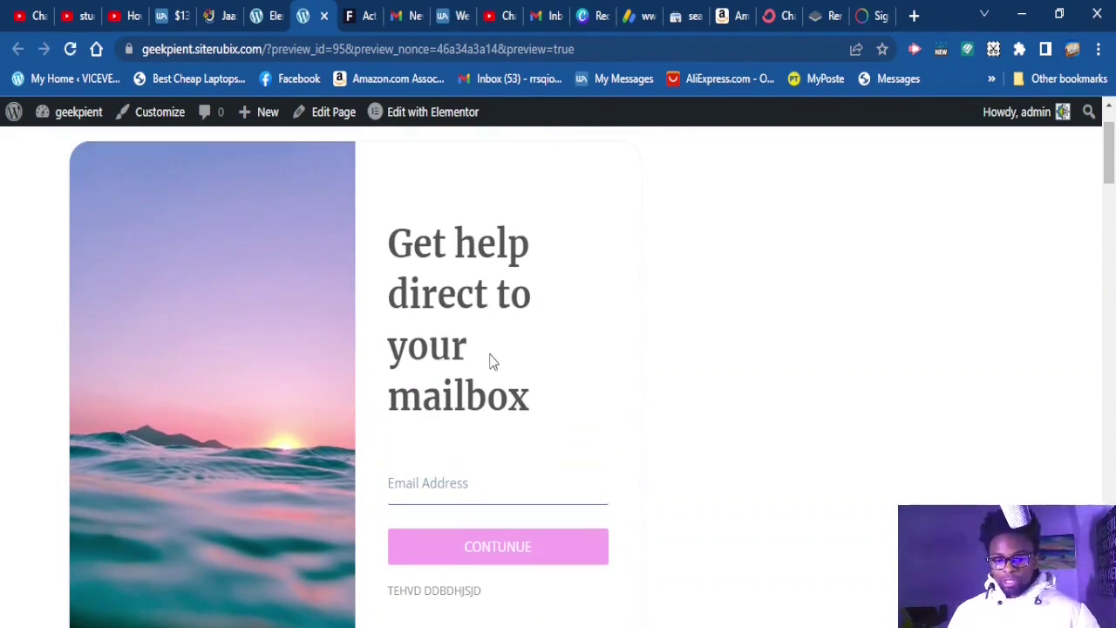
scroll(471, 366, "down", 1)
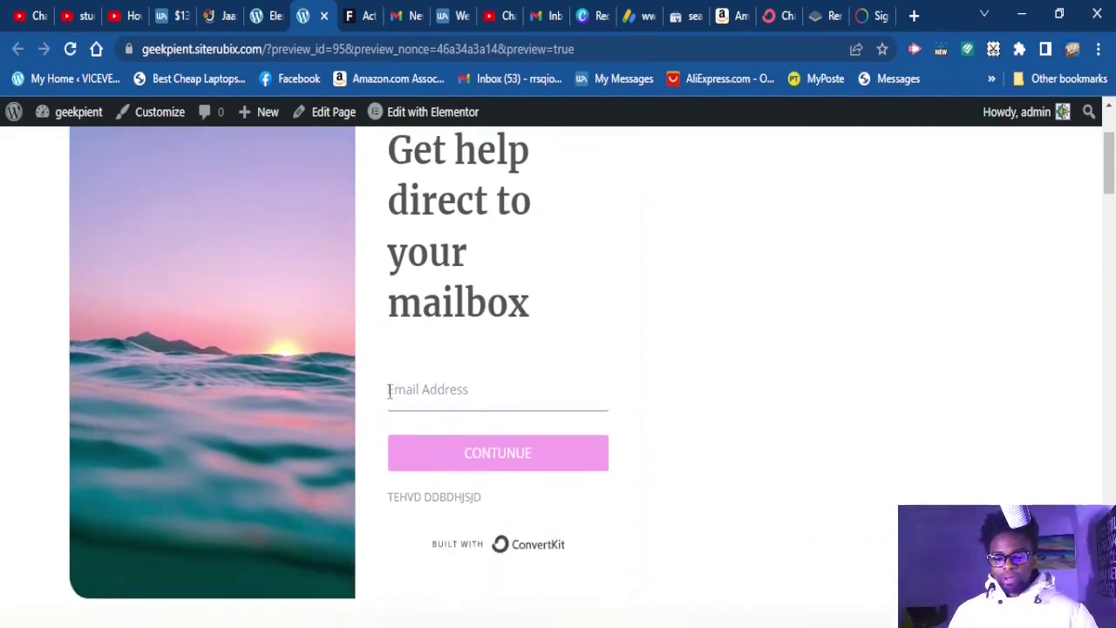
left_click(453, 387)
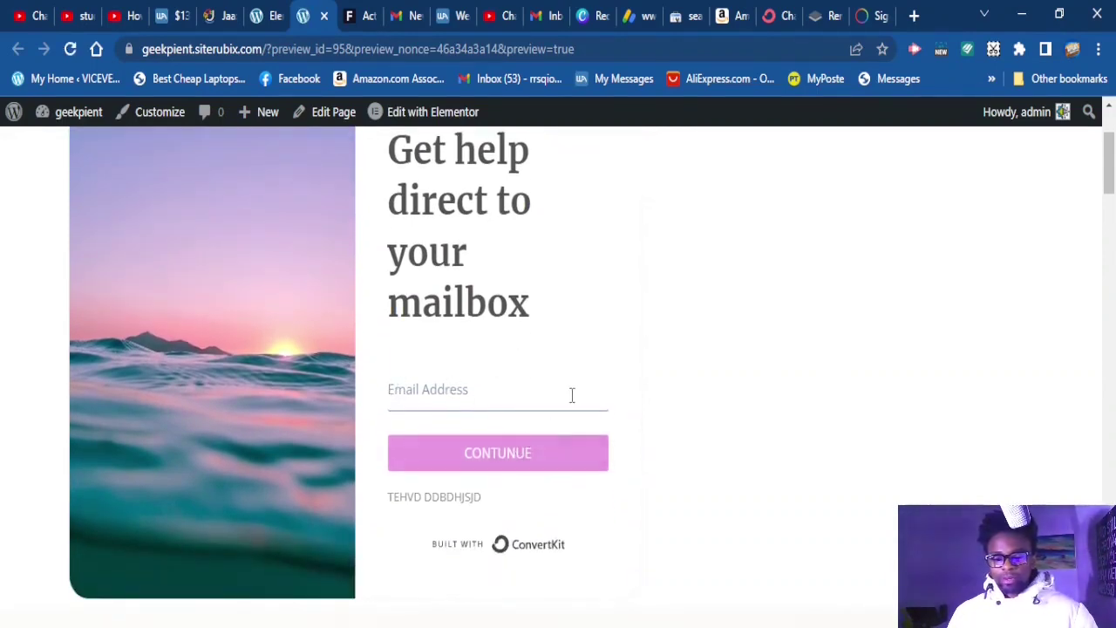
scroll(580, 387, "up", 2)
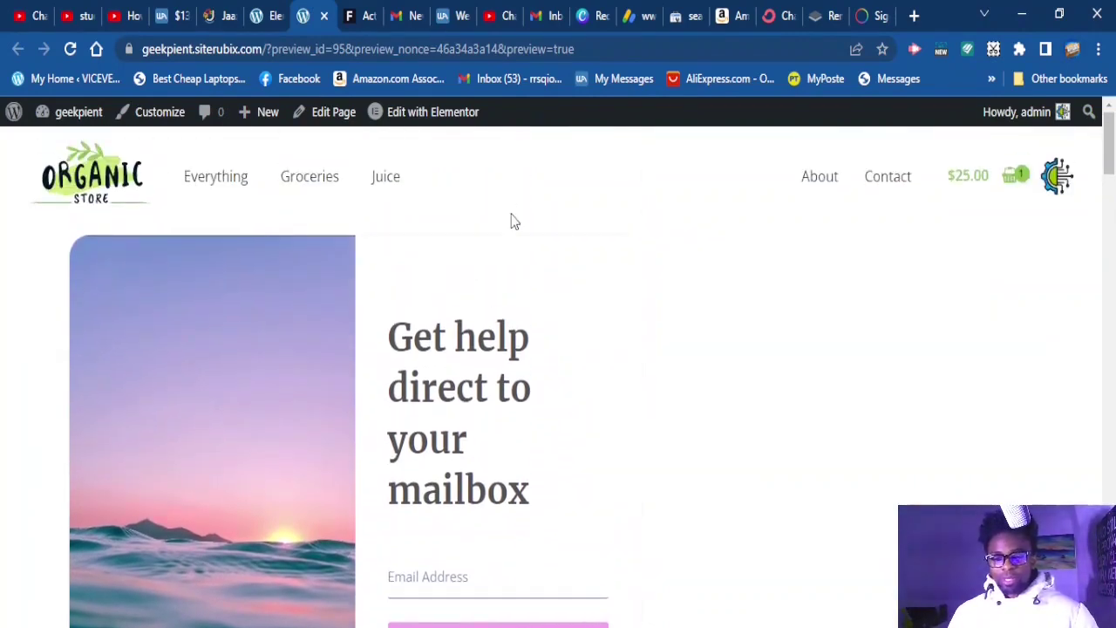
scroll(749, 301, "down", 1)
scroll(750, 301, "up", 1)
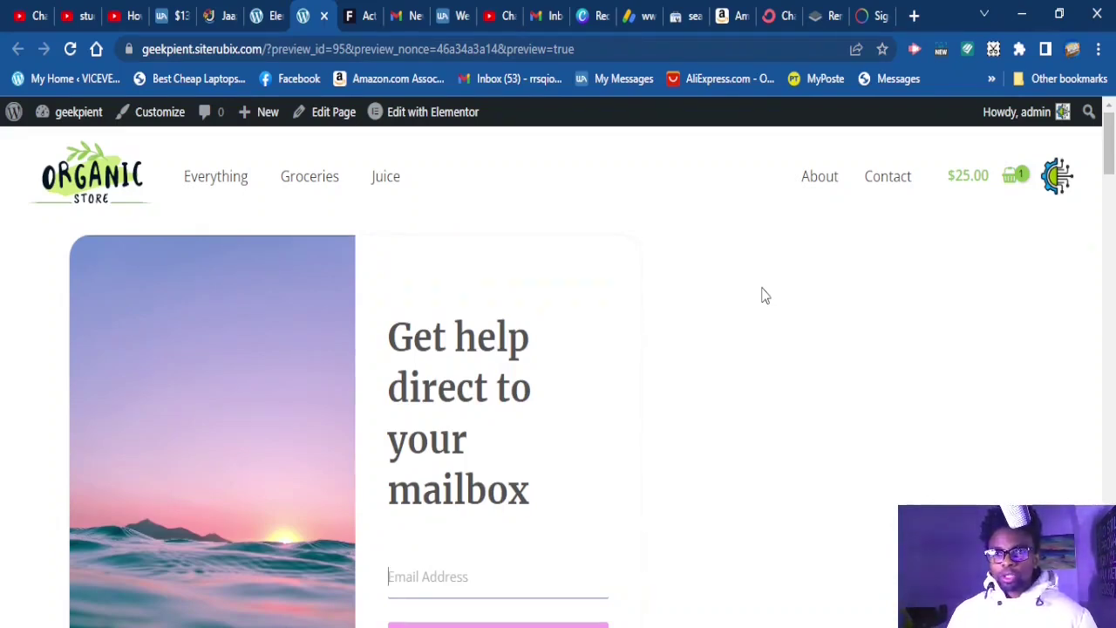
key("F5")
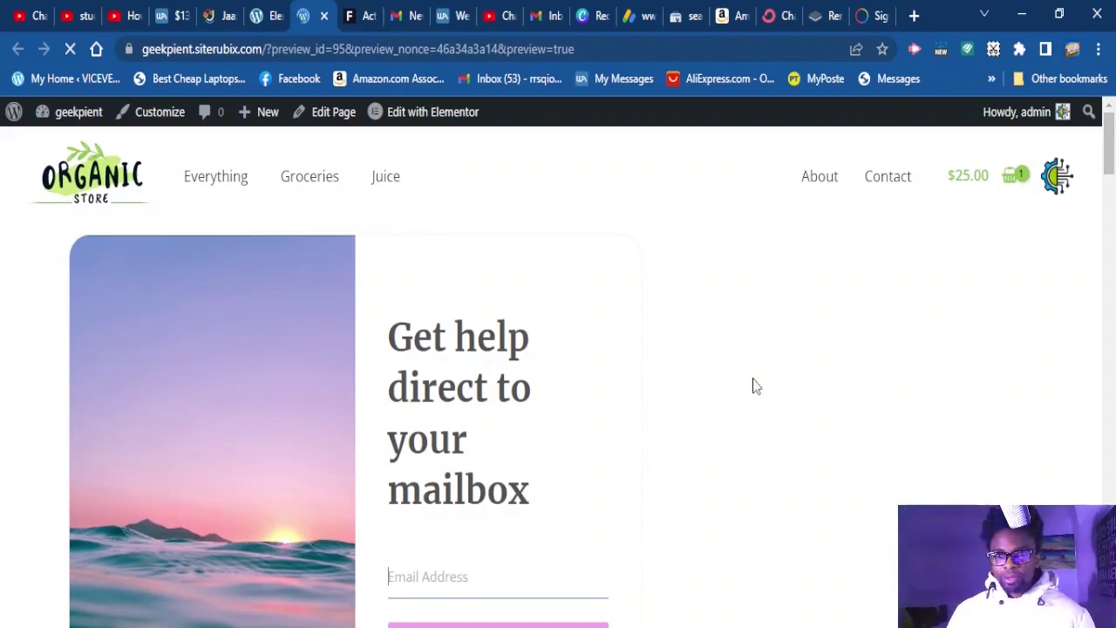
scroll(747, 441, "down", 3)
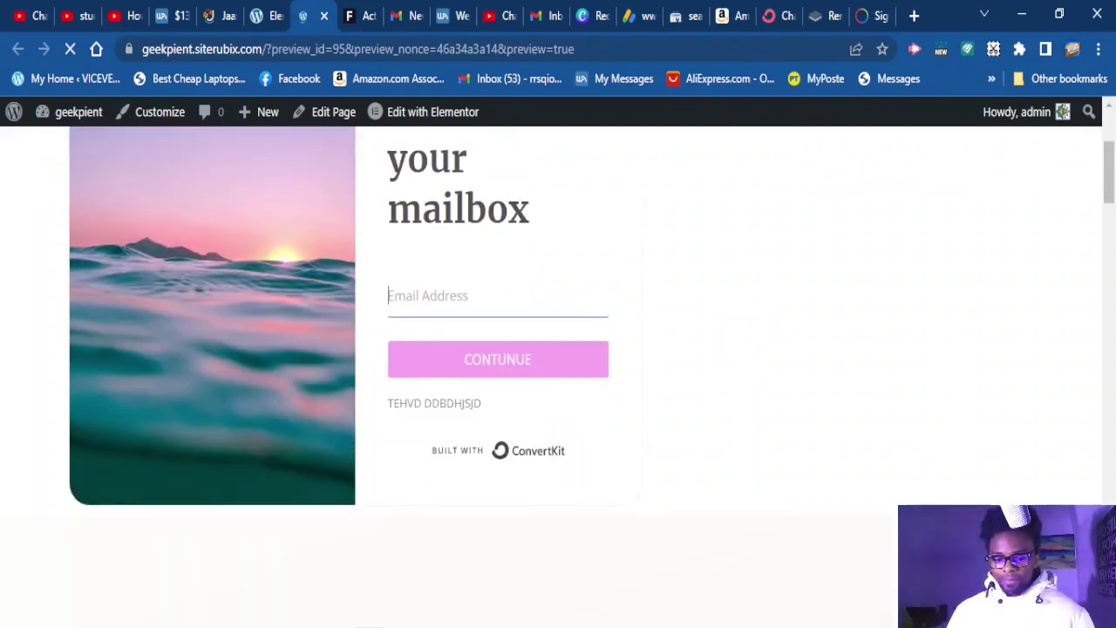